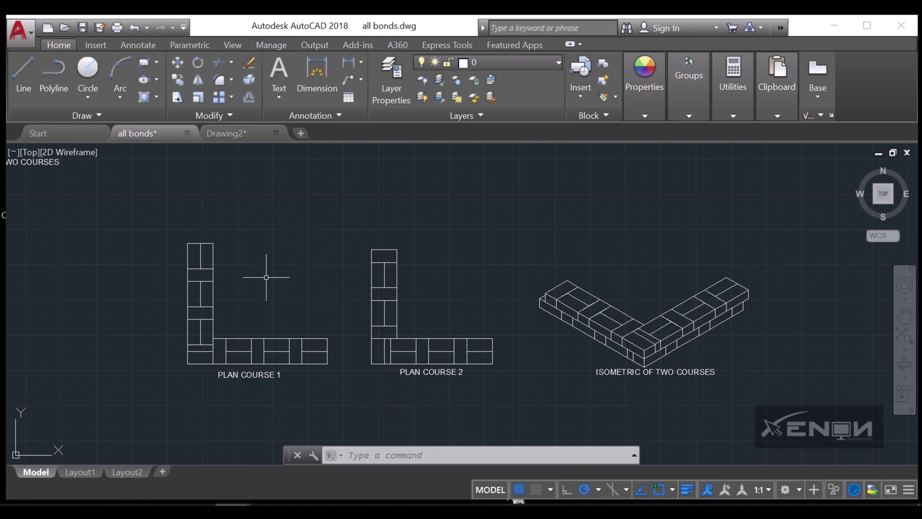
Draw a 225 by 112.5 rectangle in Drawing2 as the first brick
{"action": "left_click", "coordinate": [225, 136]}
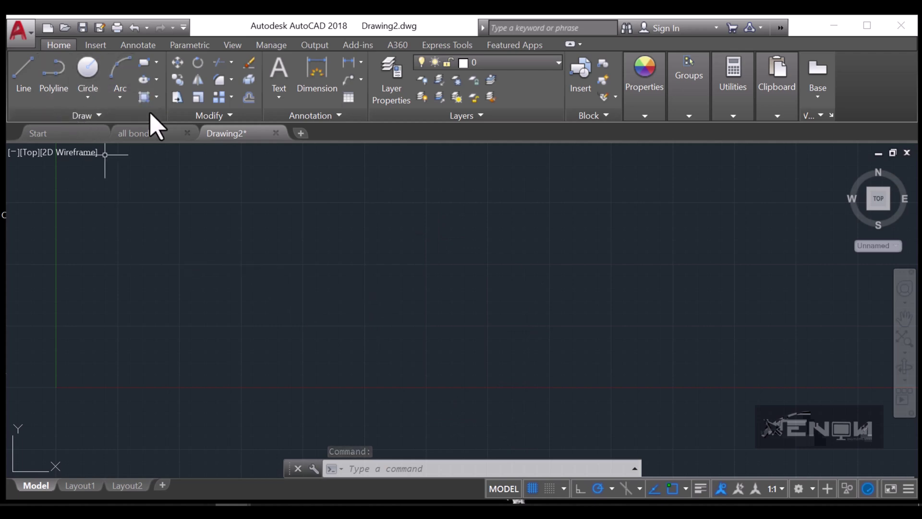
{"action": "left_click", "coordinate": [144, 64]}
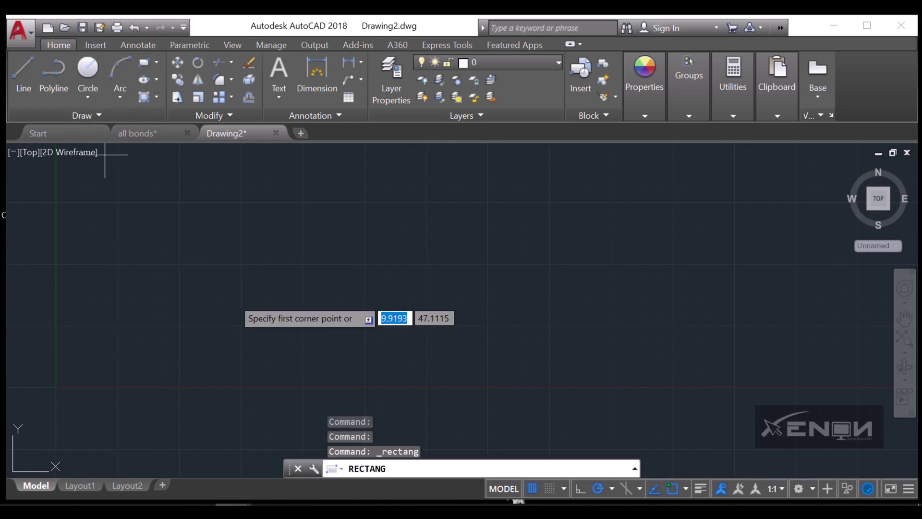
{"action": "left_click", "coordinate": [230, 294]}
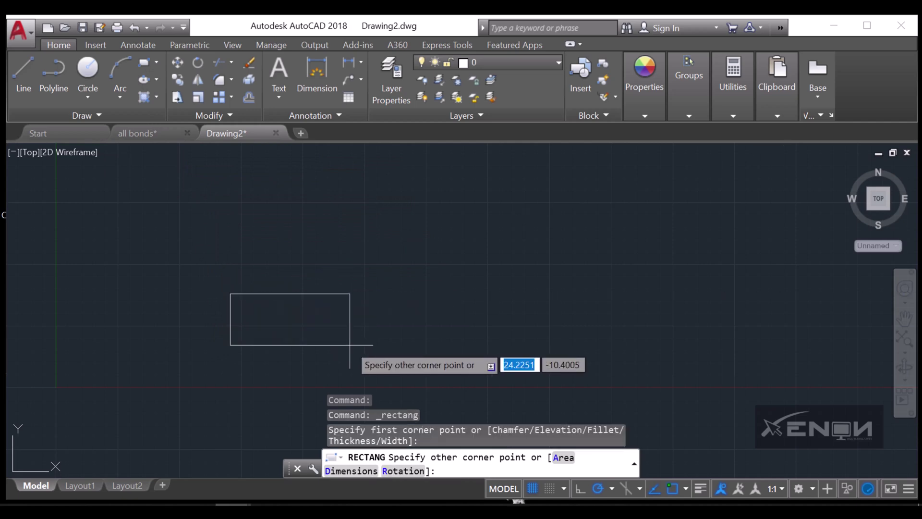
{"action": "key", "text": "Tab"}
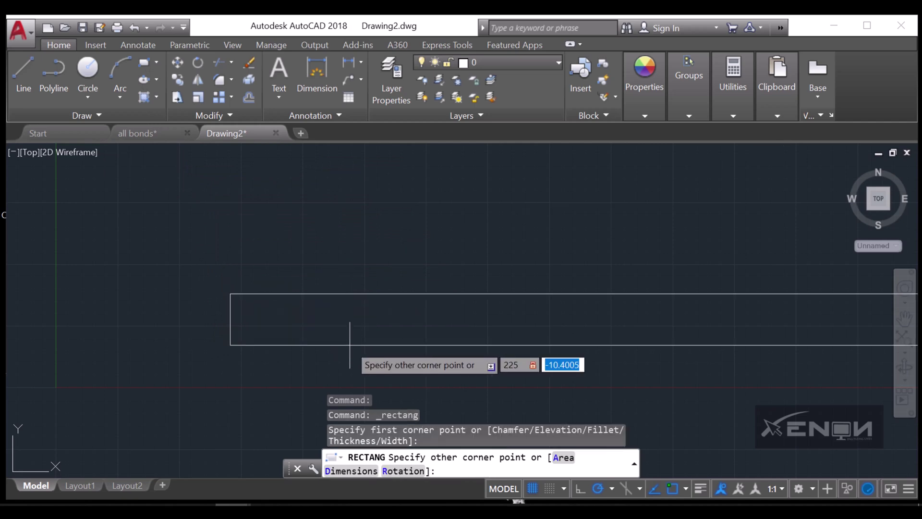
{"action": "type", "text": "112.5"}
{"action": "key", "text": "Return"}
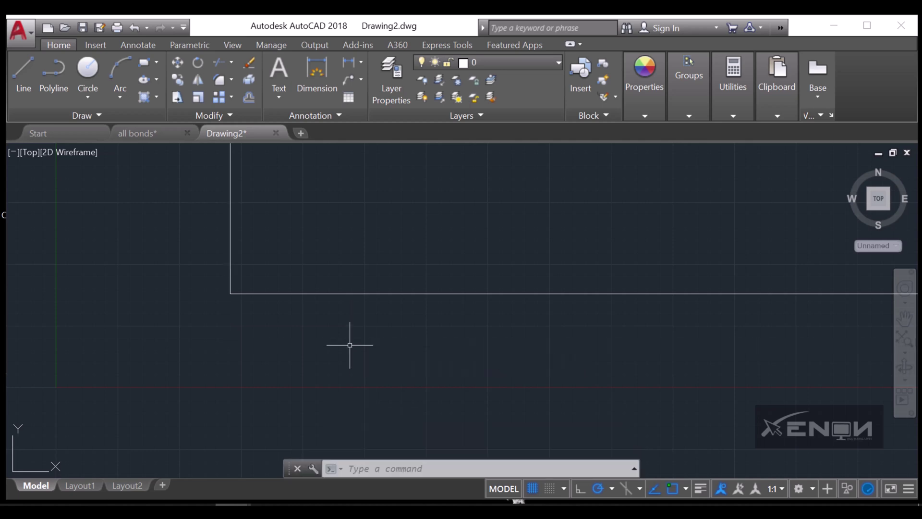
Draw a 225 by 56.25 rectangle for the closer in the empty space above the first brick
{"action": "mouse_move", "coordinate": [383, 340]}
{"action": "middle_mouse_down"}
{"action": "mouse_move", "coordinate": [512, 254]}
{"action": "mouse_move", "coordinate": [395, 328]}
{"action": "mouse_move", "coordinate": [383, 308]}
{"action": "middle_mouse_up"}
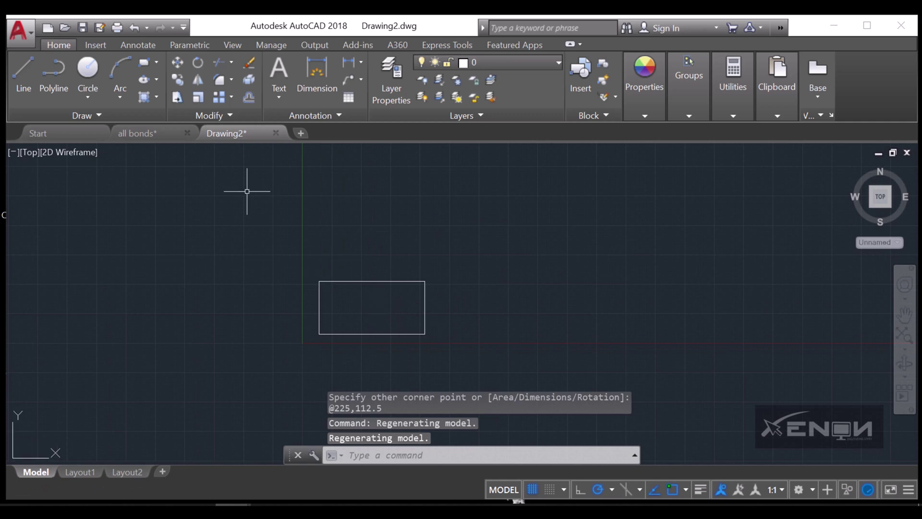
{"action": "left_click", "coordinate": [144, 62]}
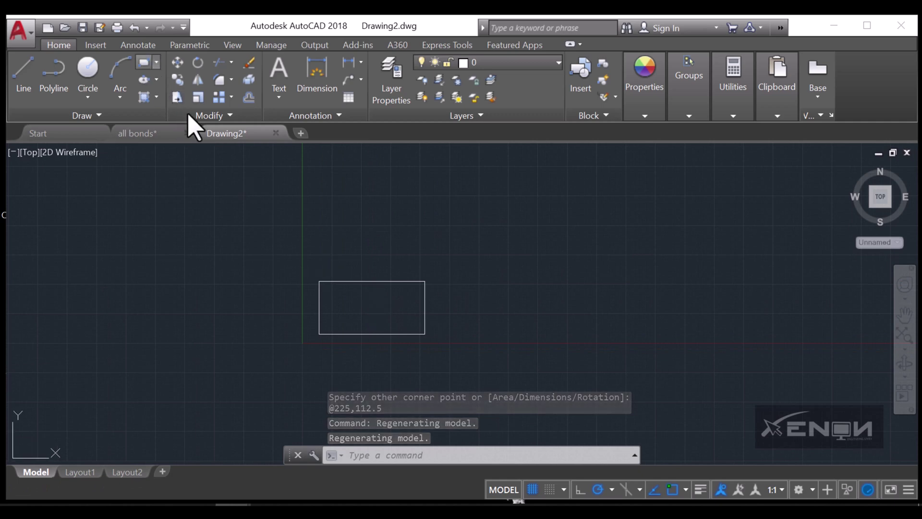
{"action": "left_click", "coordinate": [339, 173]}
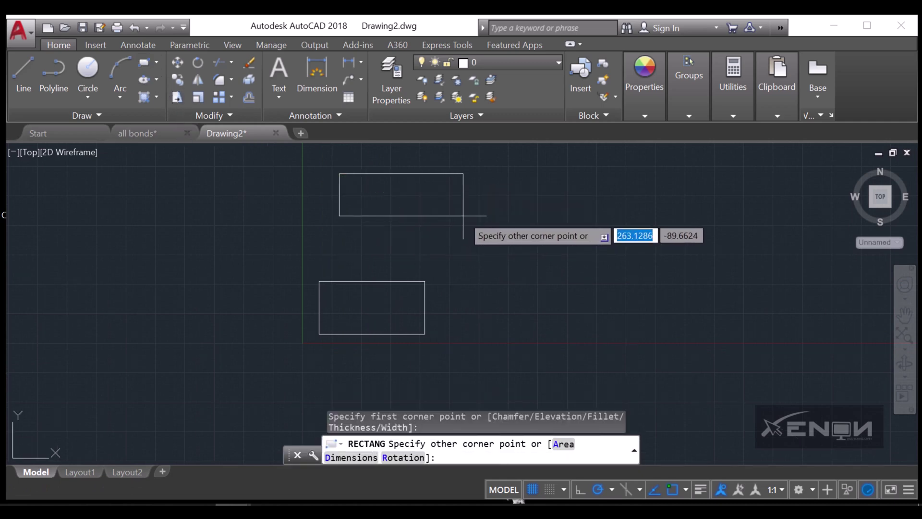
{"action": "key", "text": "Tab"}
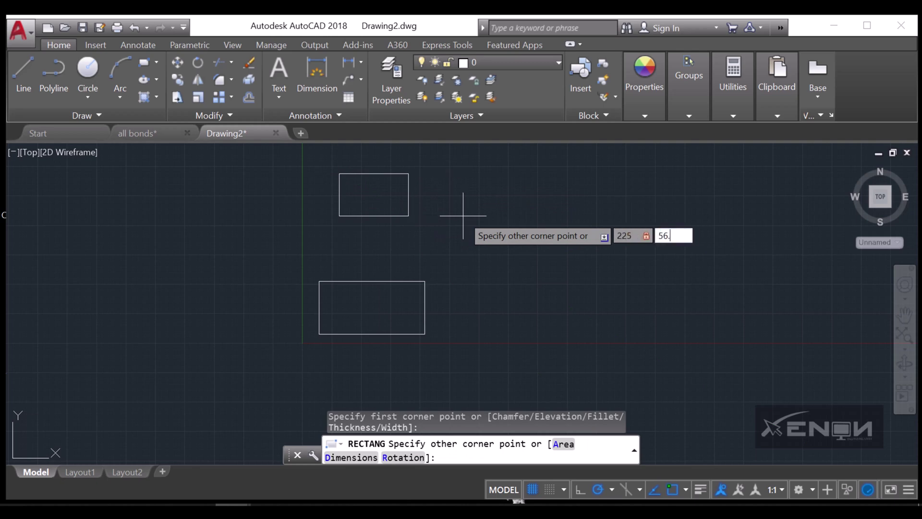
{"action": "key", "text": "Return"}
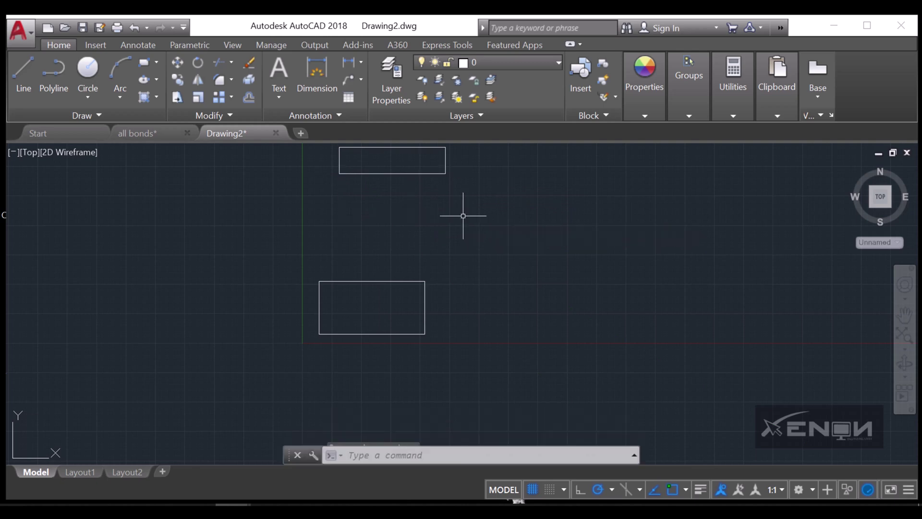
Move the 225 by 56.25 rectangle by its lower-left corner onto the upper-left corner of the first brick
{"action": "left_click", "coordinate": [486, 200]}
{"action": "left_click", "coordinate": [433, 161]}
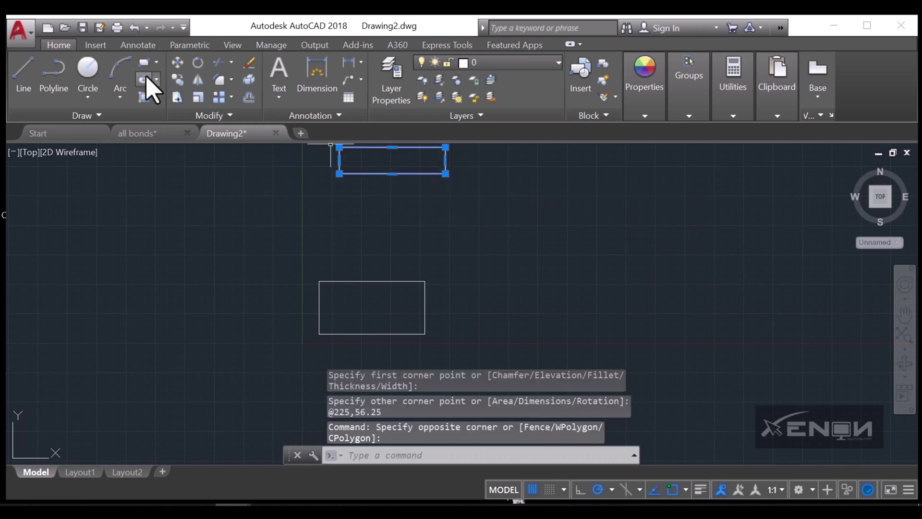
{"action": "left_click", "coordinate": [177, 62]}
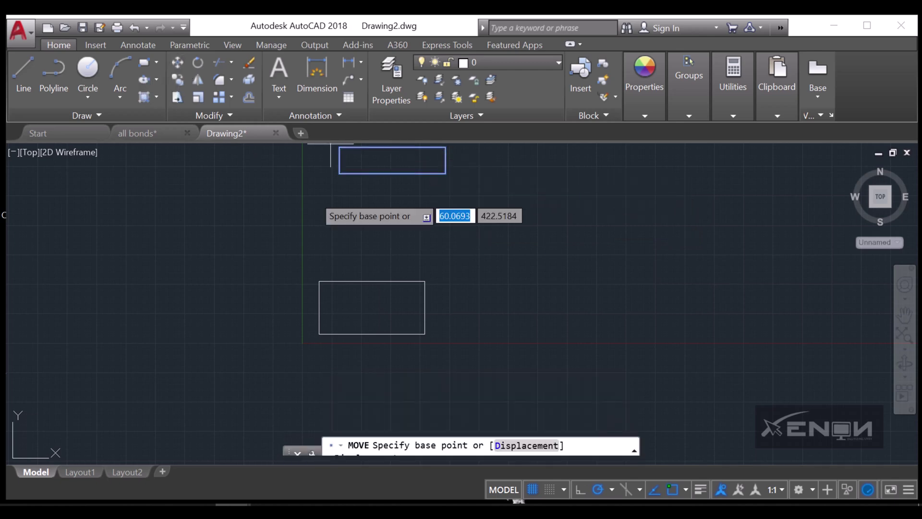
{"action": "left_click", "coordinate": [340, 174]}
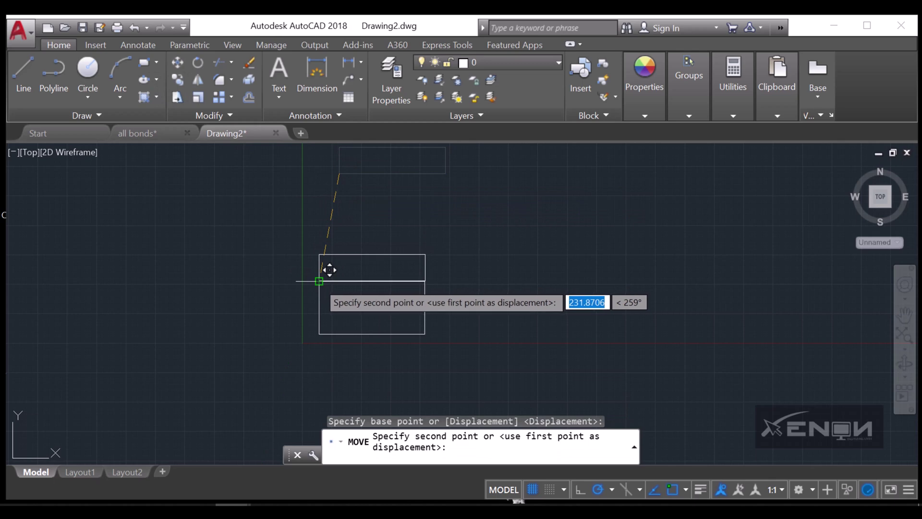
{"action": "left_click", "coordinate": [329, 269]}
Draw an upright rectangle 112.5 wide and 225 high above the two stacked rectangles
{"action": "middle_click_drag", "start_coordinate": [360, 211], "coordinate": [354, 212]}
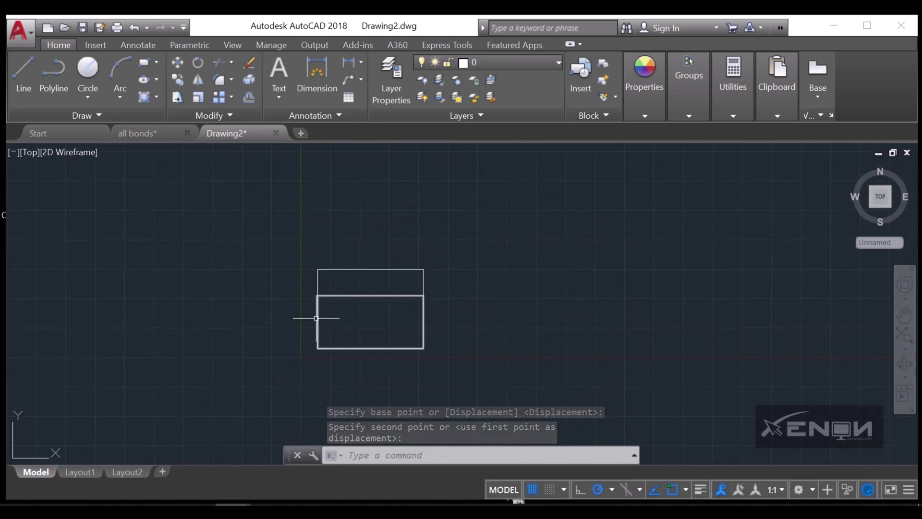
{"action": "middle_click_drag", "start_coordinate": [341, 235], "coordinate": [335, 251]}
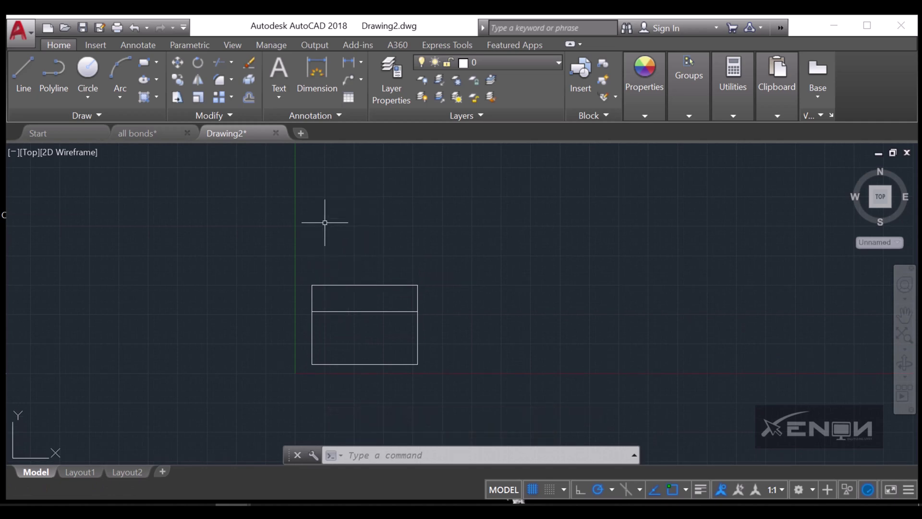
{"action": "left_click", "coordinate": [144, 63]}
{"action": "middle_click_drag", "start_coordinate": [302, 195], "coordinate": [299, 243]}
{"action": "left_click", "coordinate": [327, 192]}
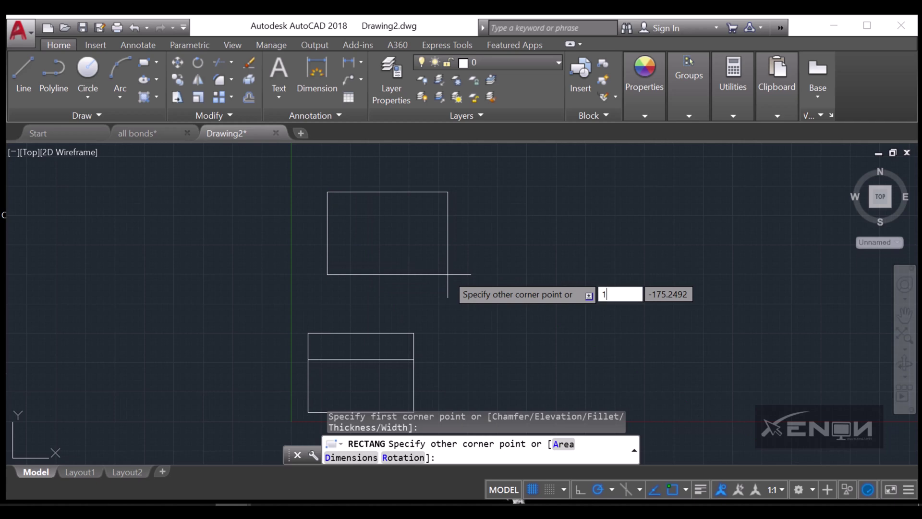
{"action": "type", "text": "112.5"}
{"action": "key", "text": "Tab"}
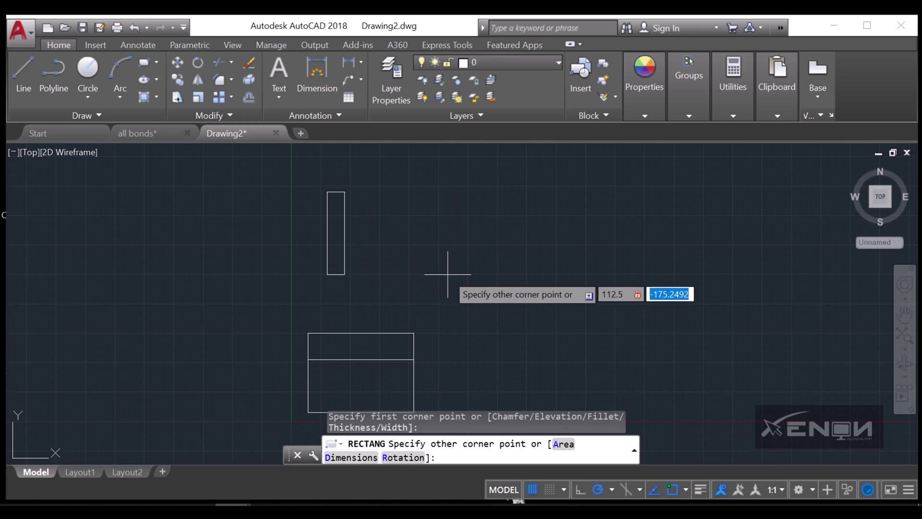
{"action": "key", "text": "Return"}
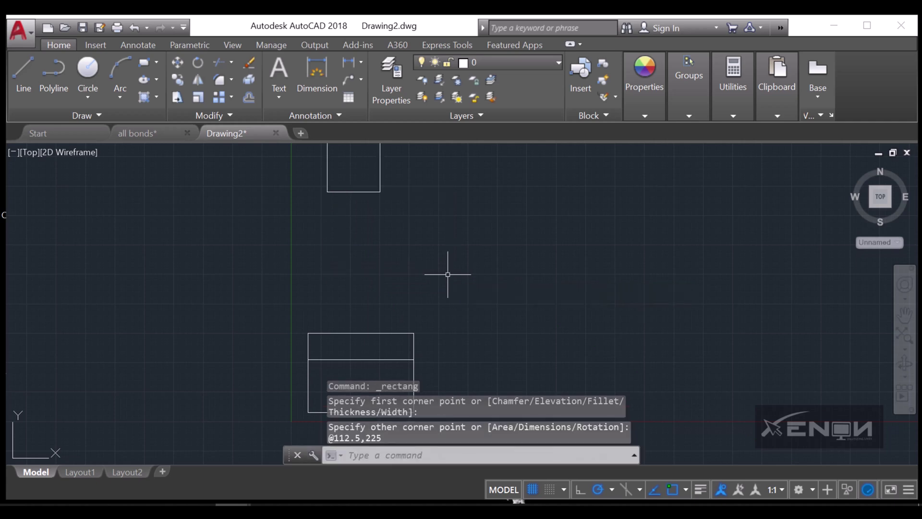
Copy the upright brick from its lower-left to its lower-right corner to form a side-by-side pair
{"action": "middle_click_drag", "start_coordinate": [449, 250], "coordinate": [443, 295]}
{"action": "left_click", "coordinate": [443, 296]}
{"action": "left_click", "coordinate": [268, 150]}
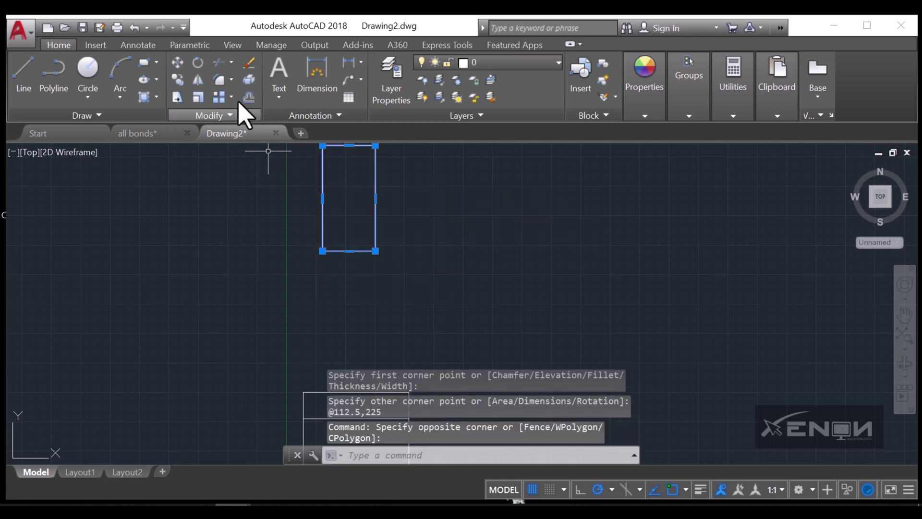
{"action": "left_click", "coordinate": [177, 79]}
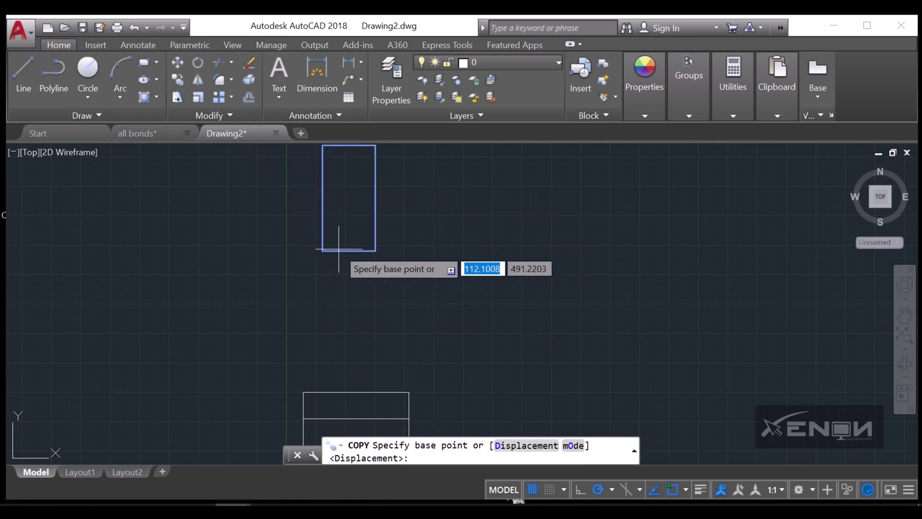
{"action": "left_click", "coordinate": [322, 250]}
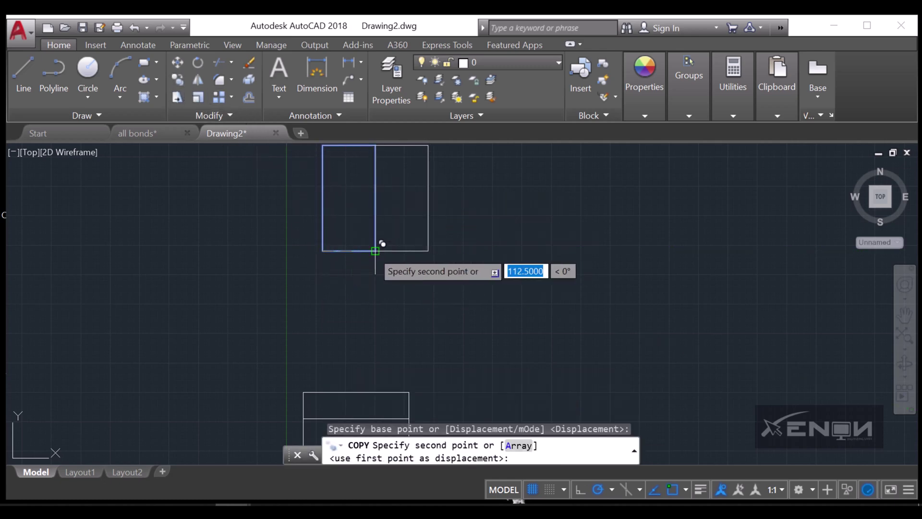
{"action": "left_click", "coordinate": [375, 251]}
{"action": "key", "text": "Return"}
Copy the pair of upright bricks by its lower-left corner onto the upper-left corner of the stack
{"action": "left_click", "coordinate": [462, 278]}
{"action": "left_click", "coordinate": [331, 216]}
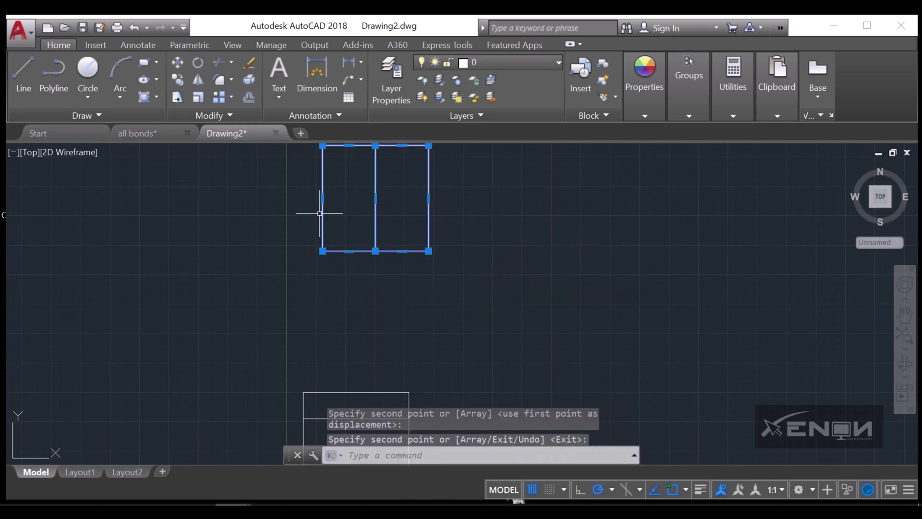
{"action": "left_click", "coordinate": [177, 80]}
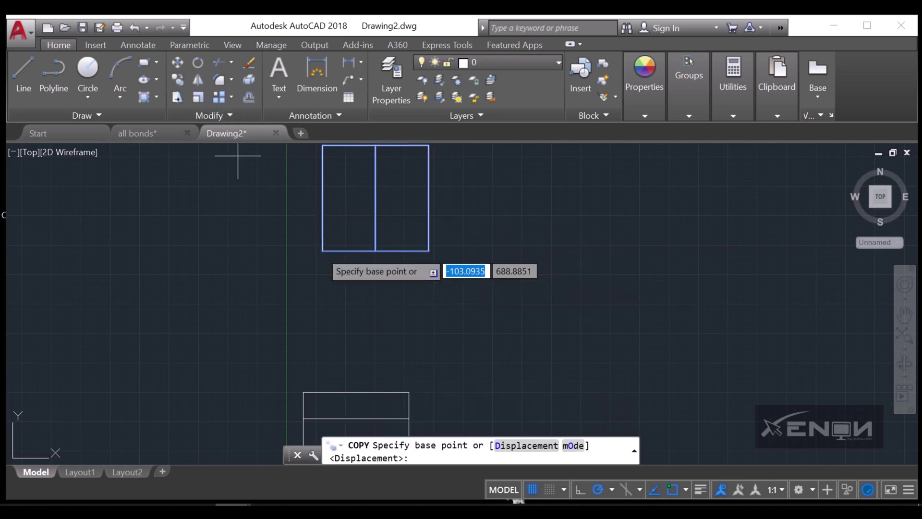
{"action": "left_click", "coordinate": [322, 250]}
{"action": "left_click", "coordinate": [304, 392]}
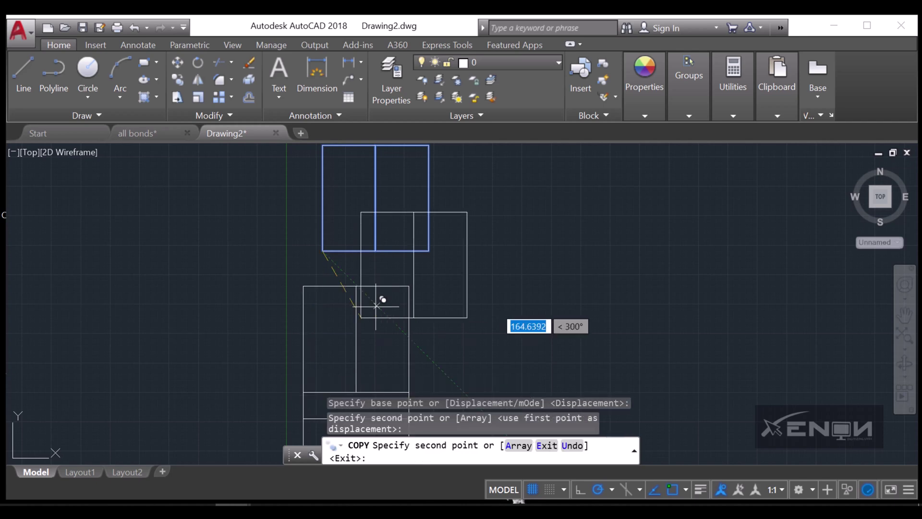
{"action": "key", "text": "Return"}
{"action": "left_click", "coordinate": [509, 257]}
{"action": "left_click", "coordinate": [282, 186]}
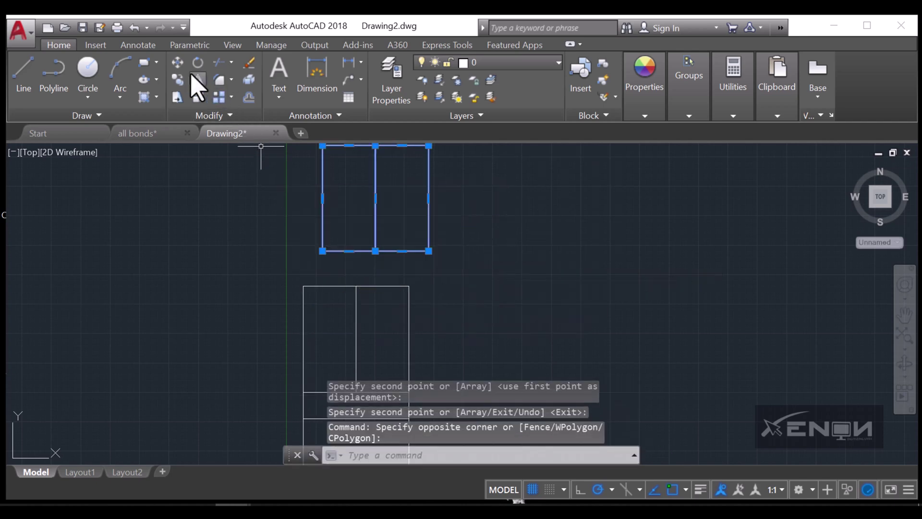
{"action": "left_click", "coordinate": [177, 62]}
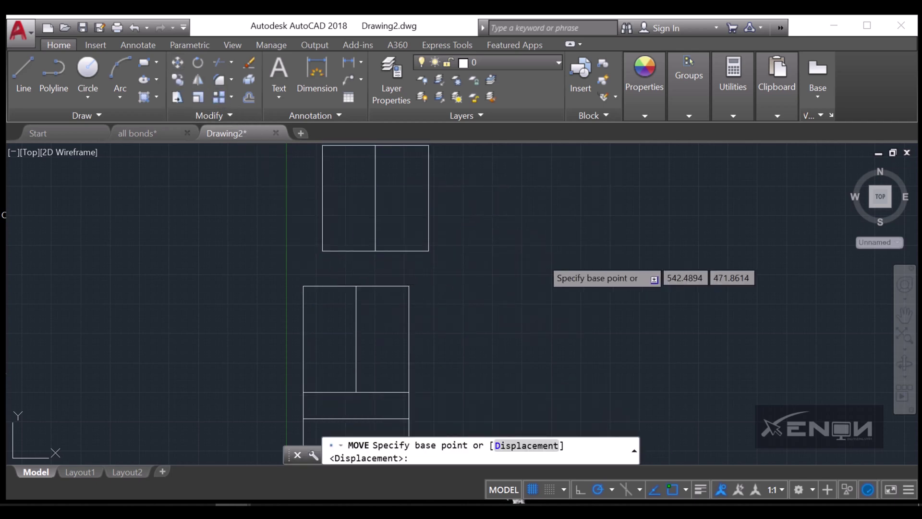
{"action": "key", "text": "Escape"}
Move the loose pair of upright bricks into the empty space to the upper right of the stack
{"action": "scroll", "coordinate": [449, 288], "scroll_direction": "down", "scroll_amount": 2}
{"action": "middle_click_drag", "start_coordinate": [449, 288], "coordinate": [442, 269]}
{"action": "left_click", "coordinate": [455, 258]}
{"action": "left_click", "coordinate": [367, 173]}
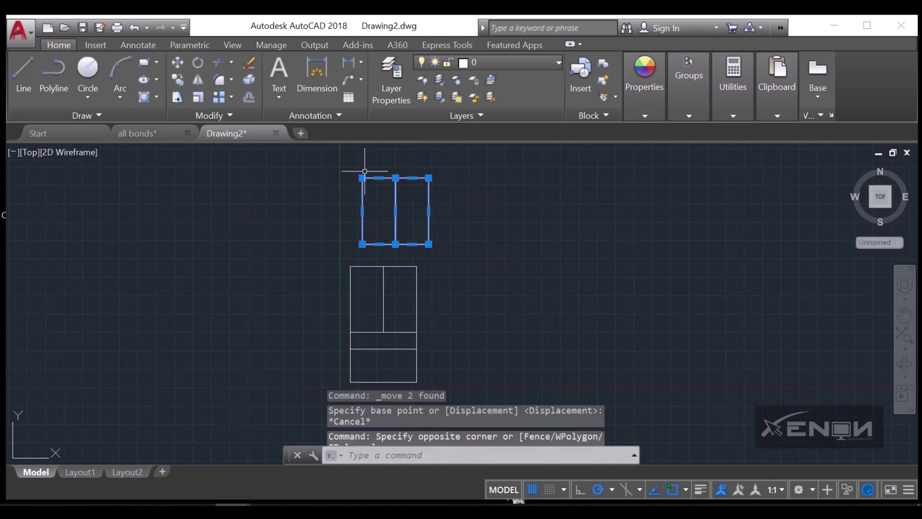
{"action": "left_click", "coordinate": [177, 62]}
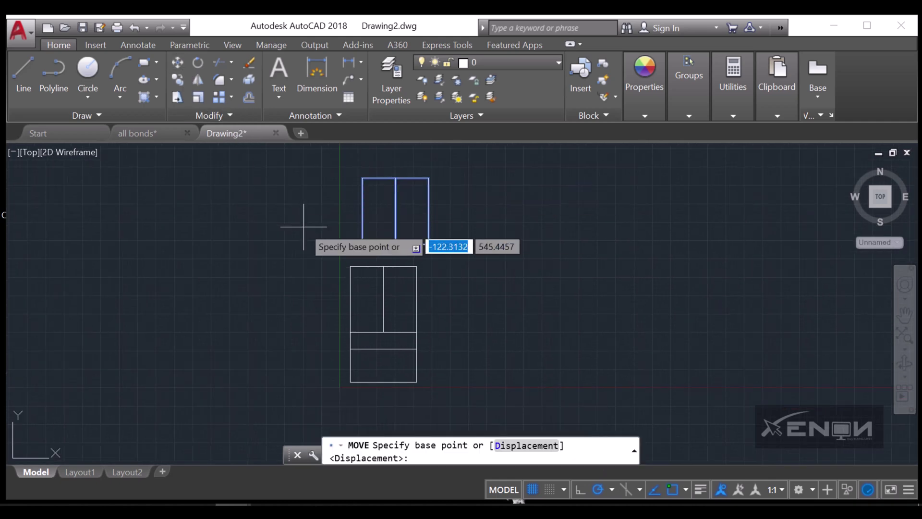
{"action": "left_click", "coordinate": [307, 220]}
Copy the lowest brick of the stack by its lower-left corner onto the stack's upper-left corner
{"action": "middle_click_drag", "start_coordinate": [458, 373], "coordinate": [459, 347]}
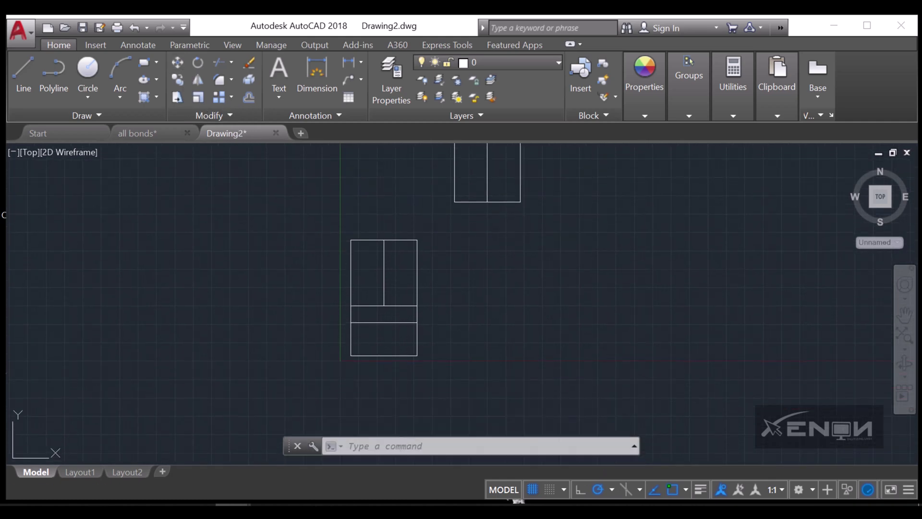
{"action": "left_click", "coordinate": [438, 370]}
{"action": "left_click", "coordinate": [394, 336]}
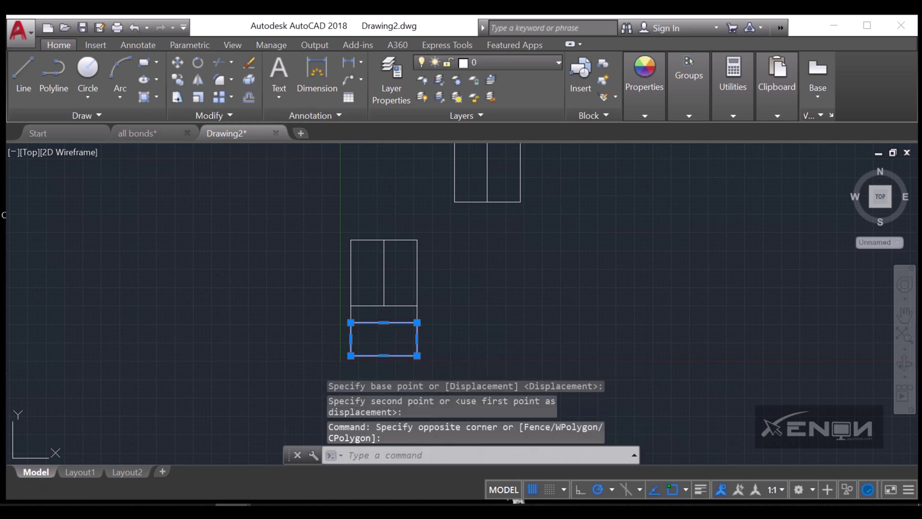
{"action": "type", "text": "co"}
{"action": "key", "text": "Return"}
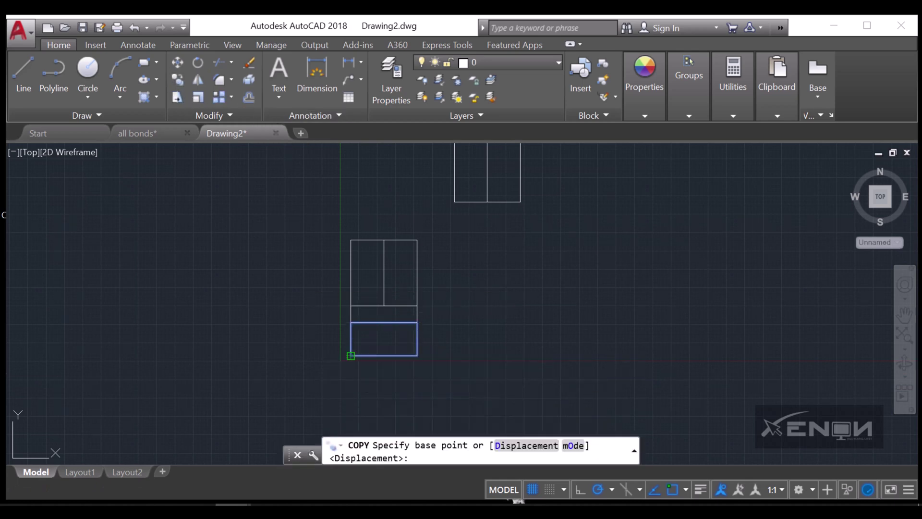
{"action": "left_click", "coordinate": [351, 356]}
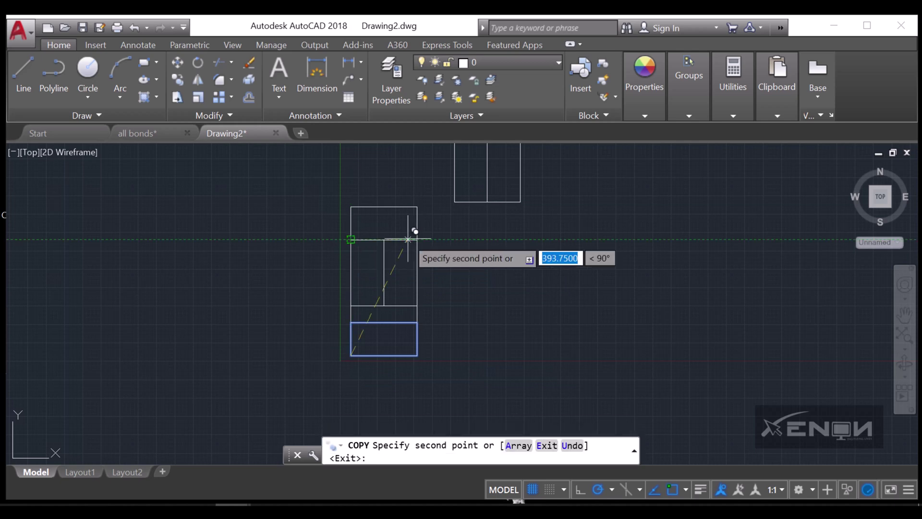
{"action": "middle_click_drag", "start_coordinate": [408, 239], "coordinate": [397, 294]}
{"action": "key", "text": "Escape"}
Move the loose pair of upright bricks by its lower-left corner onto the upper-left corner of the stack
{"action": "left_click", "coordinate": [528, 274]}
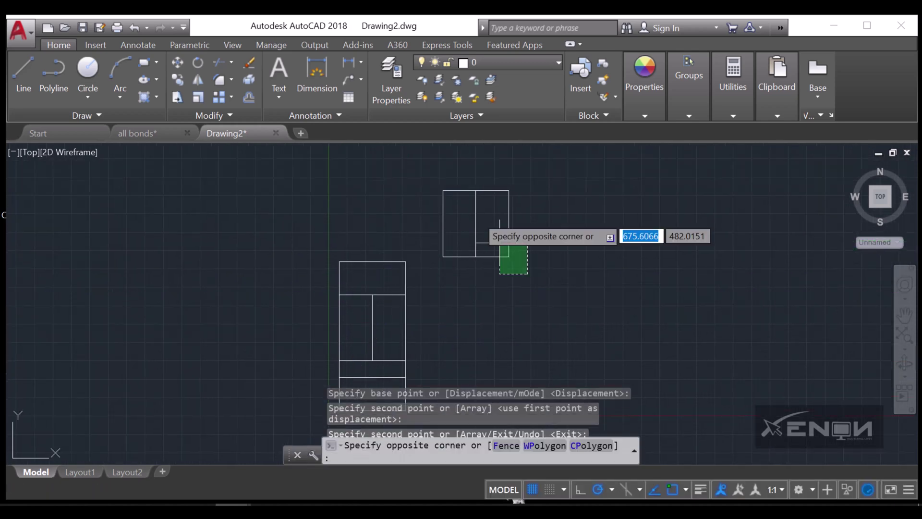
{"action": "left_click", "coordinate": [437, 185]}
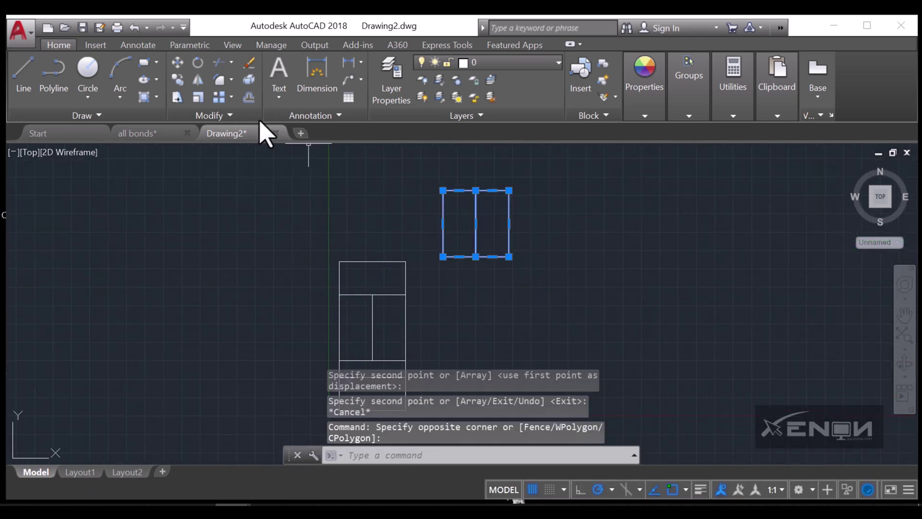
{"action": "left_click", "coordinate": [177, 62]}
{"action": "left_click", "coordinate": [442, 257]}
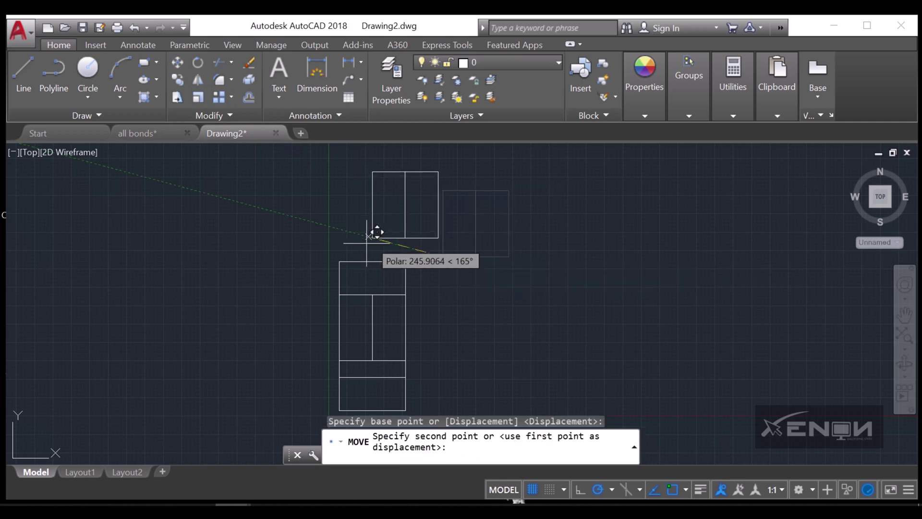
{"action": "left_click", "coordinate": [340, 262]}
{"action": "left_click", "coordinate": [343, 262]}
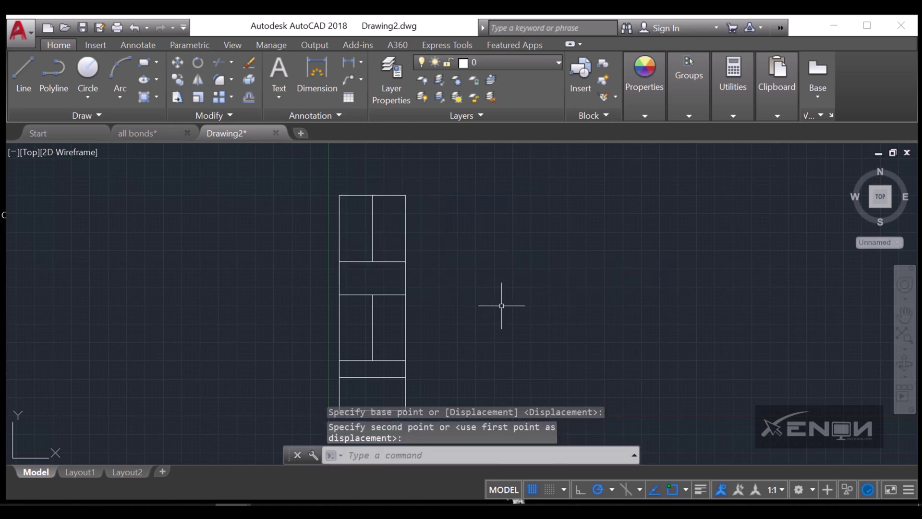
Copy the right upright brick of the stack's lower pair by its lower-left corner to the lowest brick's lower-right corner
{"action": "scroll", "coordinate": [497, 288], "scroll_direction": "down", "scroll_amount": 3}
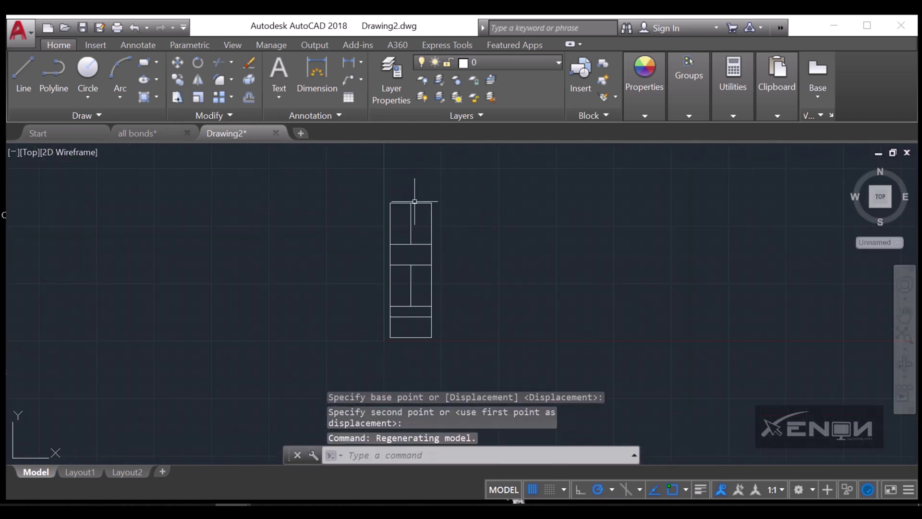
{"action": "scroll", "coordinate": [465, 307], "scroll_direction": "up", "scroll_amount": 2}
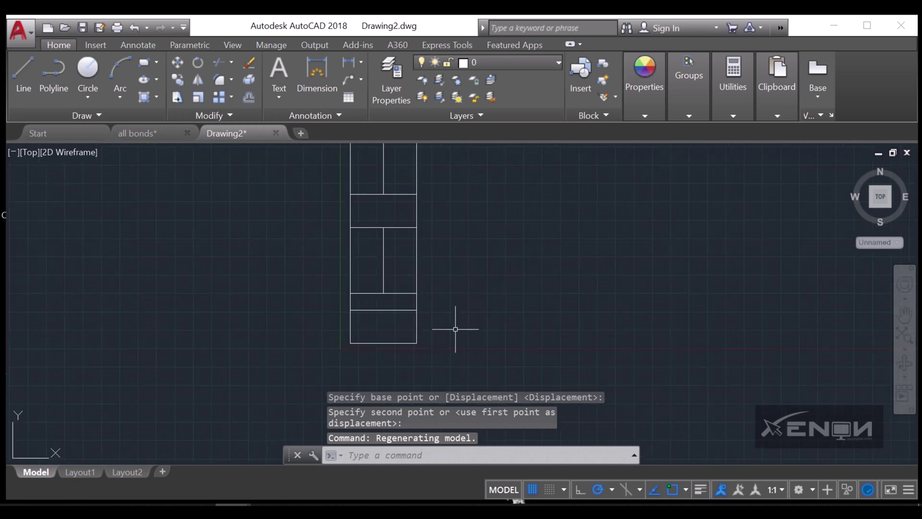
{"action": "middle_click_drag", "start_coordinate": [457, 330], "coordinate": [399, 308]}
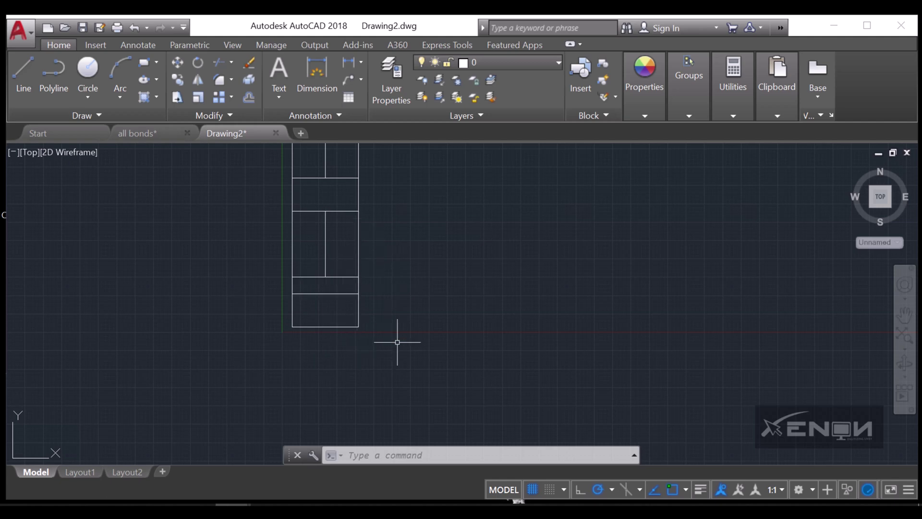
{"action": "left_click", "coordinate": [325, 243]}
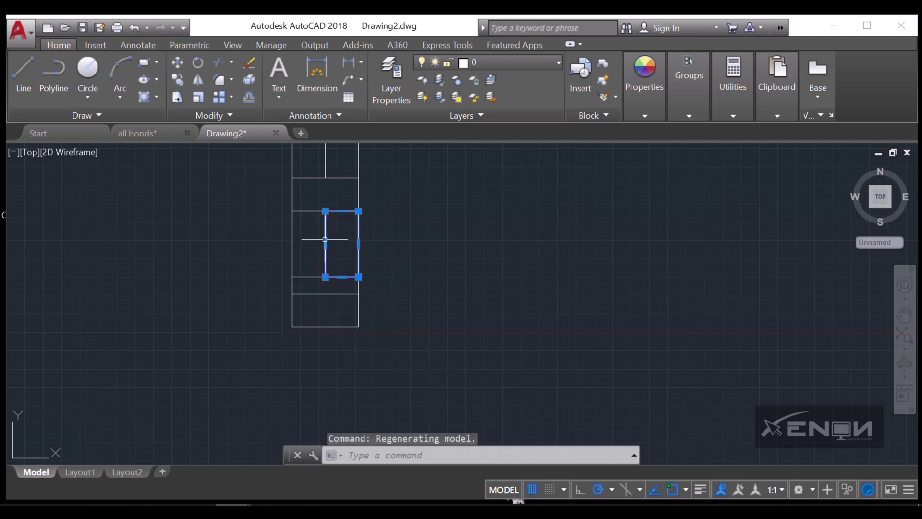
{"action": "left_click", "coordinate": [178, 79]}
{"action": "left_click", "coordinate": [325, 277]}
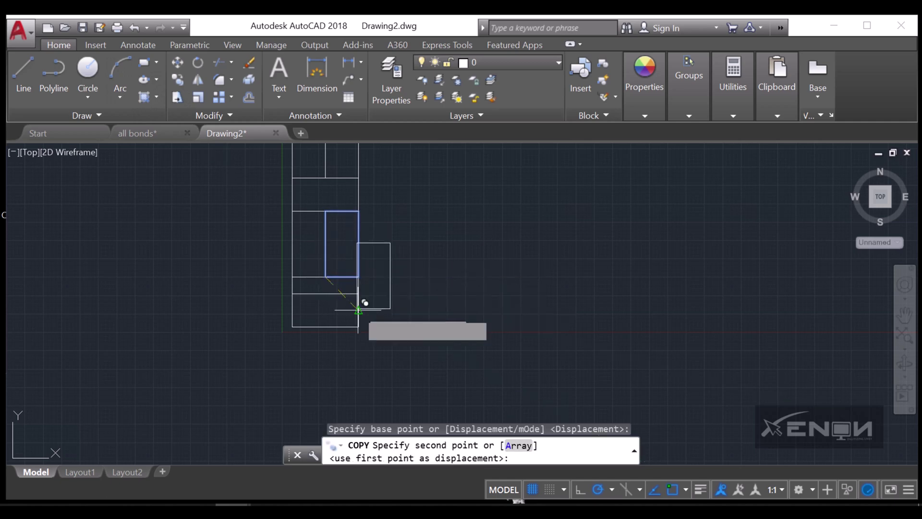
{"action": "left_click", "coordinate": [359, 325]}
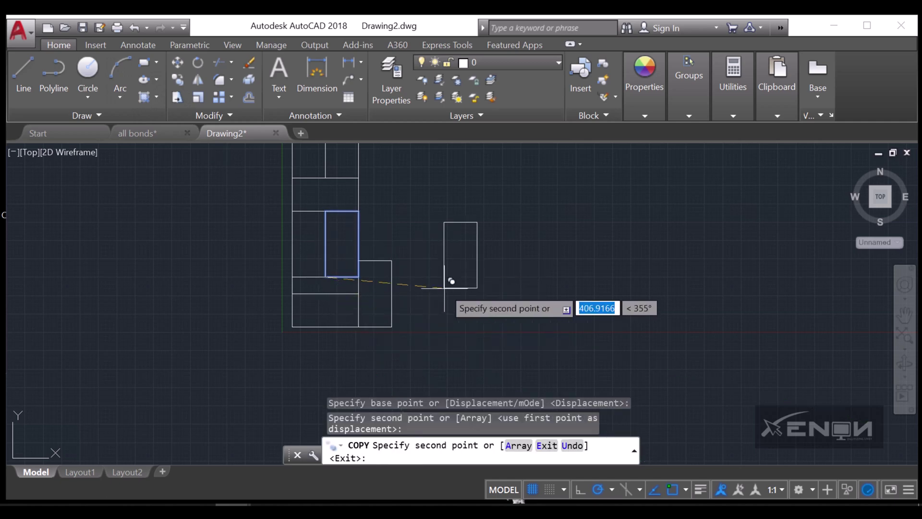
{"action": "key", "text": "Return"}
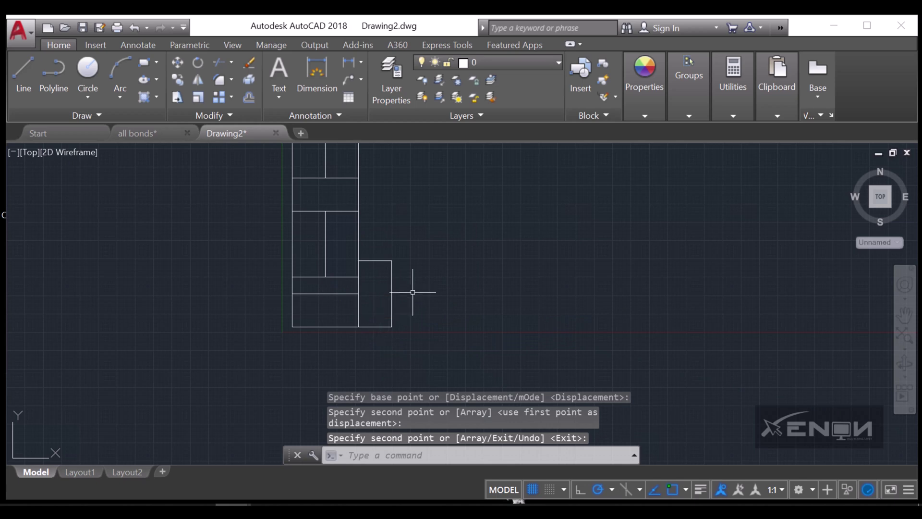
Copy the lowest horizontal brick twice, one above the other, against the right side of the newly placed upright brick
{"action": "left_click", "coordinate": [310, 341]}
{"action": "left_click", "coordinate": [289, 310]}
{"action": "left_click", "coordinate": [177, 79]}
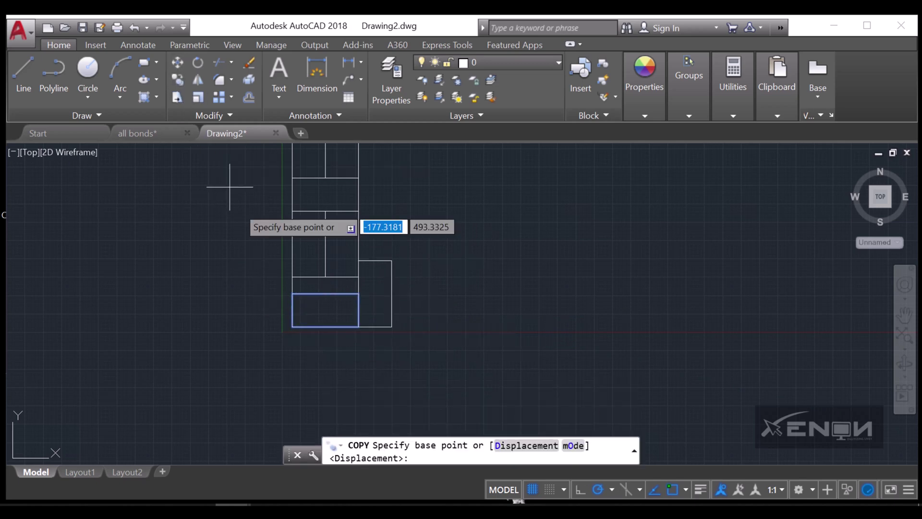
{"action": "left_click", "coordinate": [292, 326]}
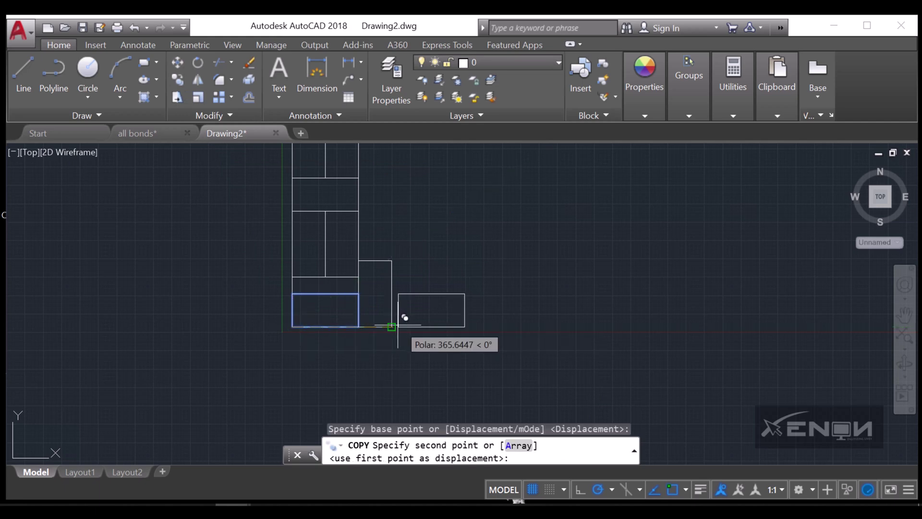
{"action": "left_click", "coordinate": [392, 327]}
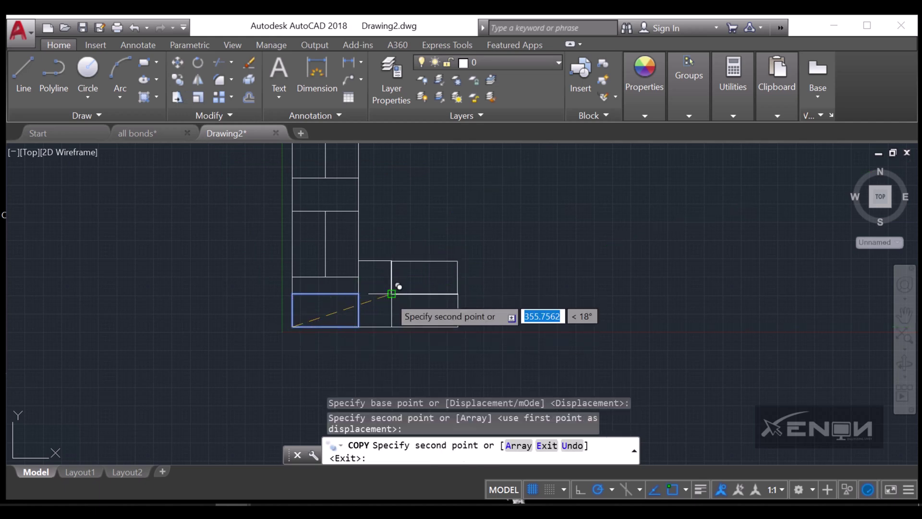
{"action": "left_click", "coordinate": [391, 293]}
{"action": "key", "text": "Return"}
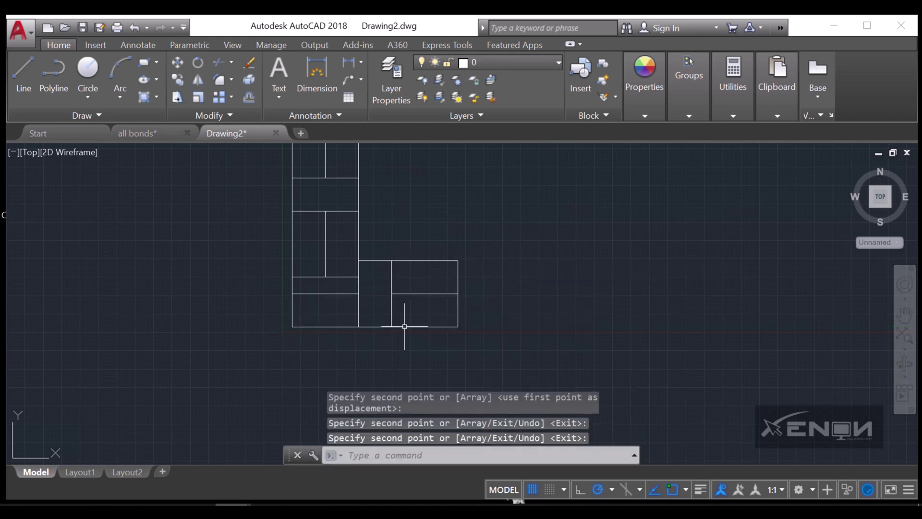
Copy the upright brick beside the stack by its lower-left corner to the lower-right corner of the two horizontal bricks
{"action": "left_click", "coordinate": [380, 260]}
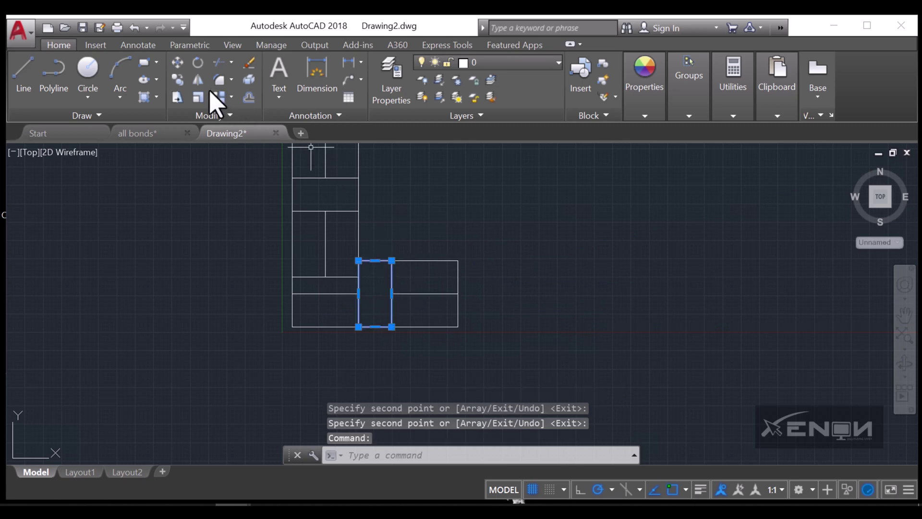
{"action": "left_click", "coordinate": [178, 80]}
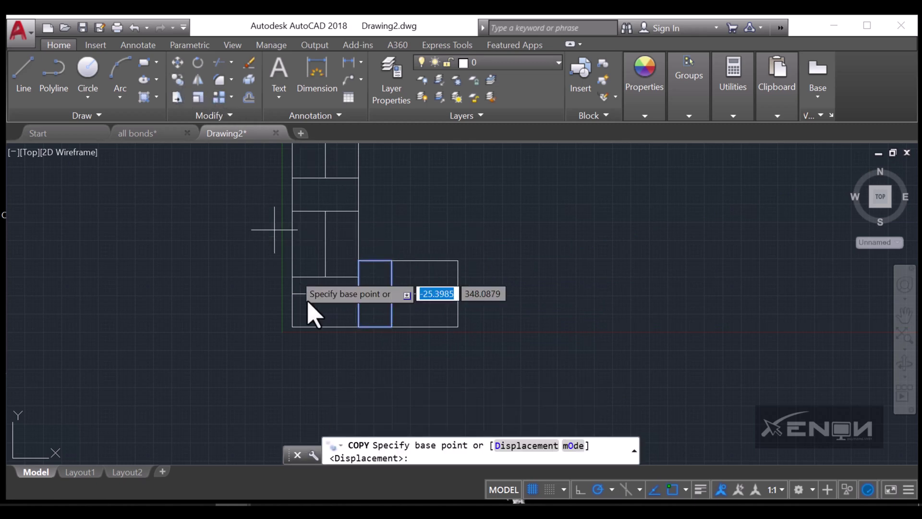
{"action": "left_click", "coordinate": [358, 327]}
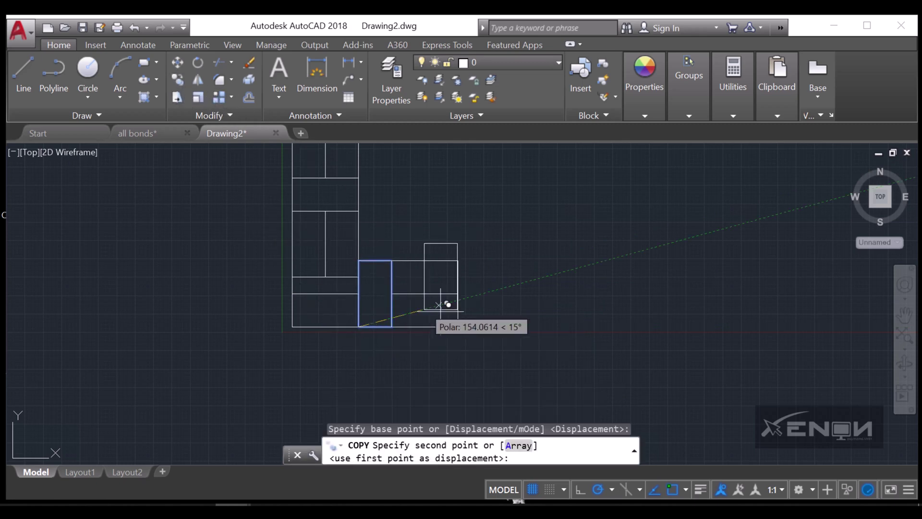
{"action": "left_click", "coordinate": [458, 327]}
{"action": "key", "text": "Return"}
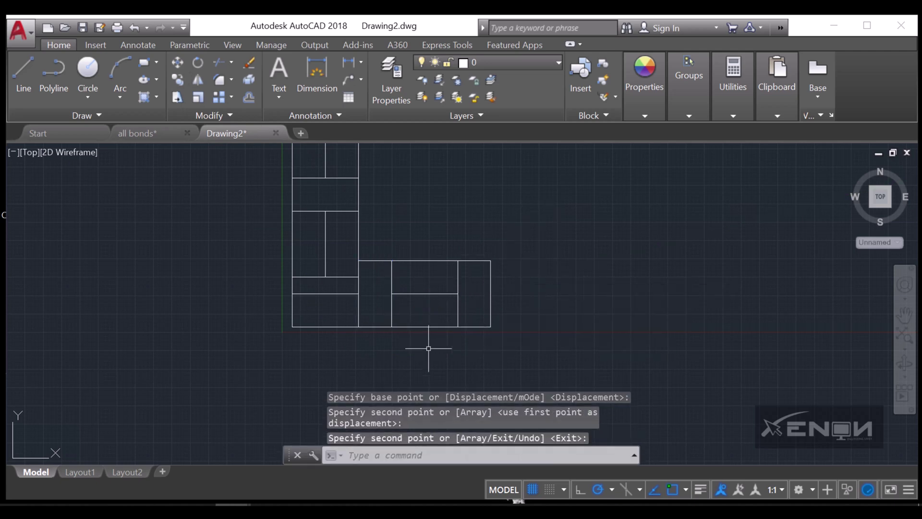
Copy the two stacked horizontal bricks by their lower-left corner to the lower-right corner of the end upright brick
{"action": "left_click", "coordinate": [429, 348]}
{"action": "left_click", "coordinate": [426, 232]}
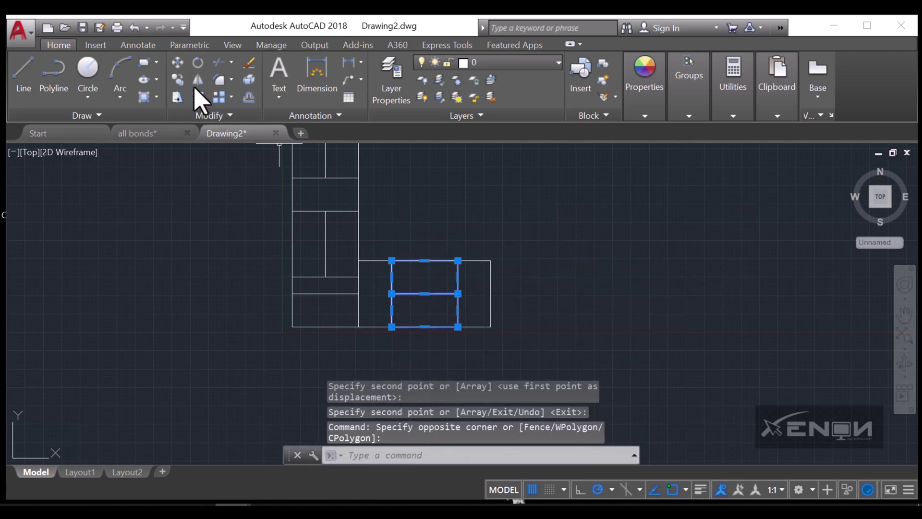
{"action": "left_click", "coordinate": [177, 80]}
{"action": "left_click", "coordinate": [392, 327]}
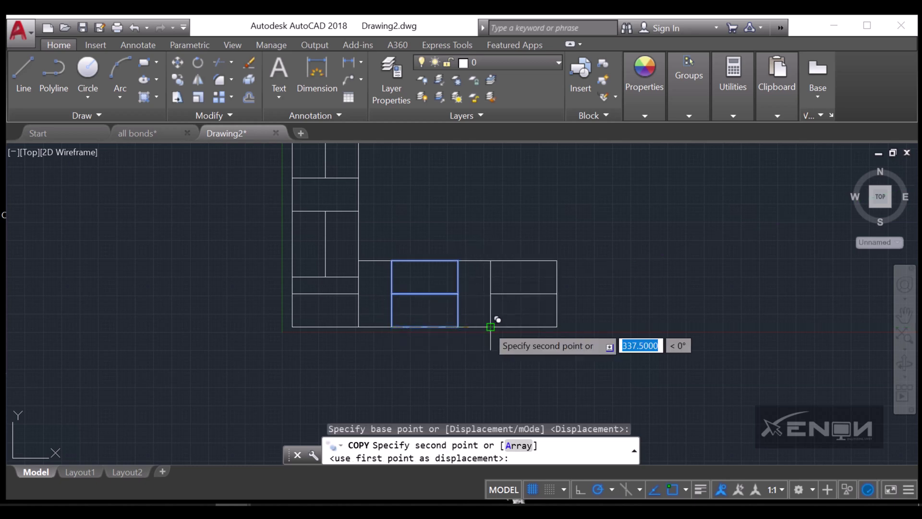
{"action": "left_click", "coordinate": [491, 326]}
{"action": "key", "text": "Return"}
Add the single-line text "PLAN COURSE 1,3,5,..." below the L-shaped plan with height 40 and rotation 0
{"action": "scroll", "coordinate": [593, 282], "scroll_direction": "down", "scroll_amount": 3}
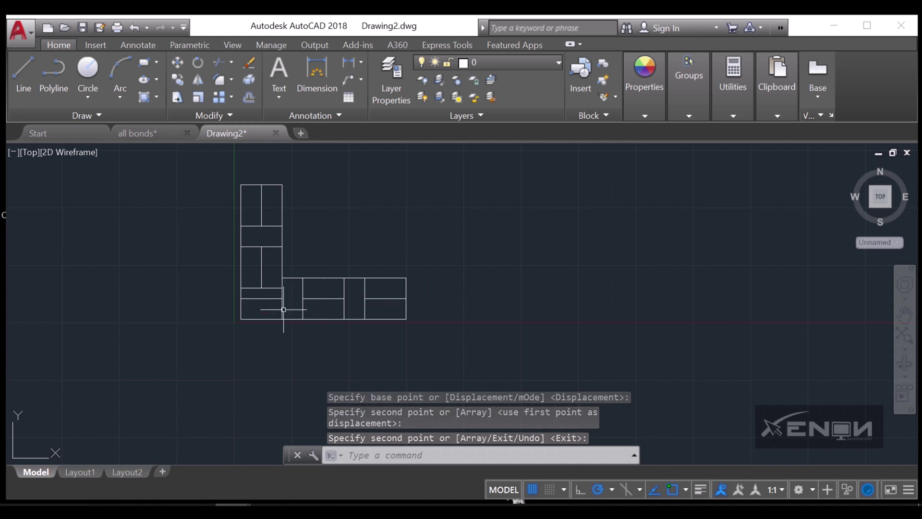
{"action": "middle_click_drag", "start_coordinate": [343, 322], "coordinate": [345, 313]}
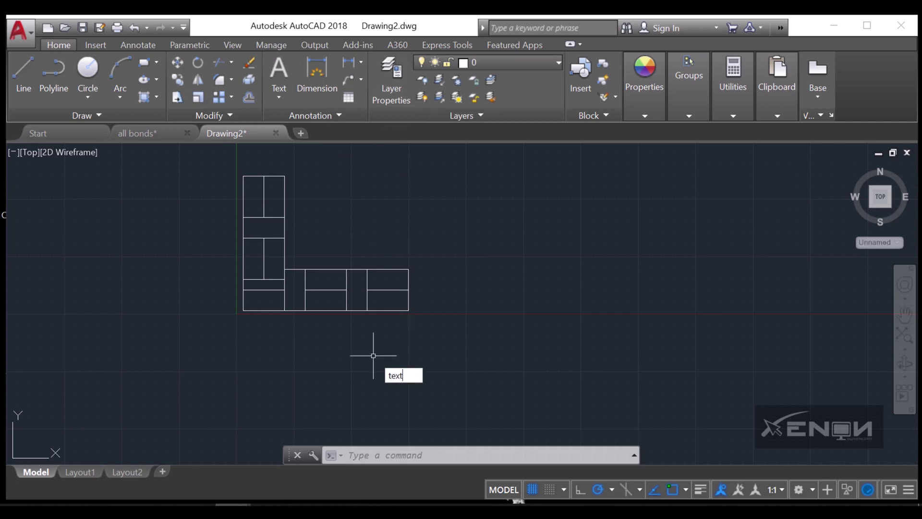
{"action": "key", "text": "Return"}
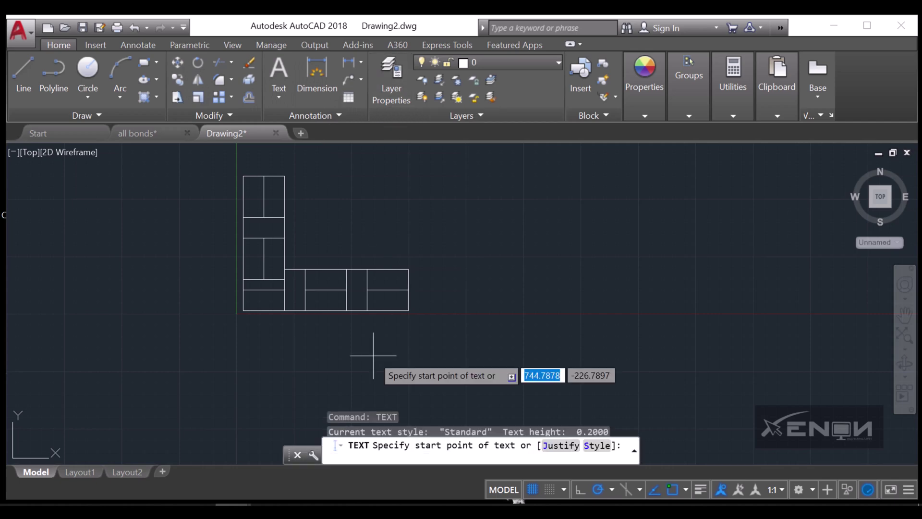
{"action": "left_click", "coordinate": [256, 327]}
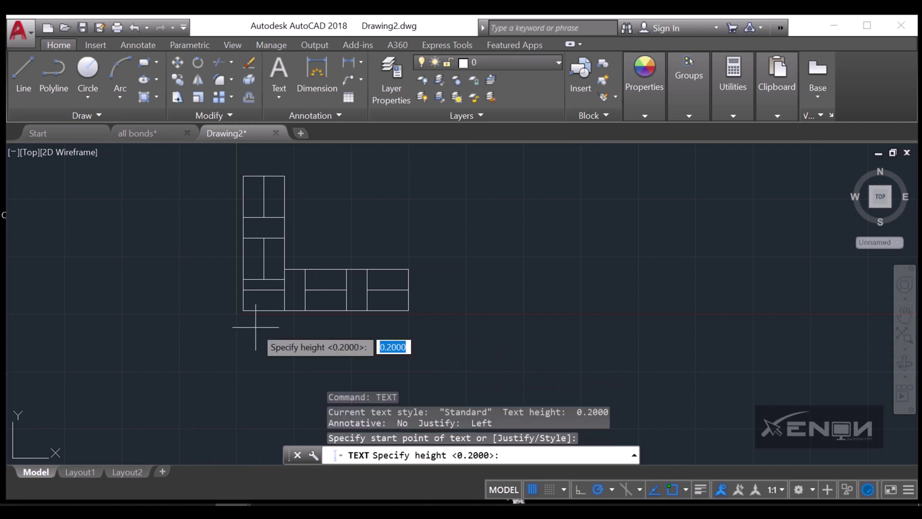
{"action": "key", "text": "Return"}
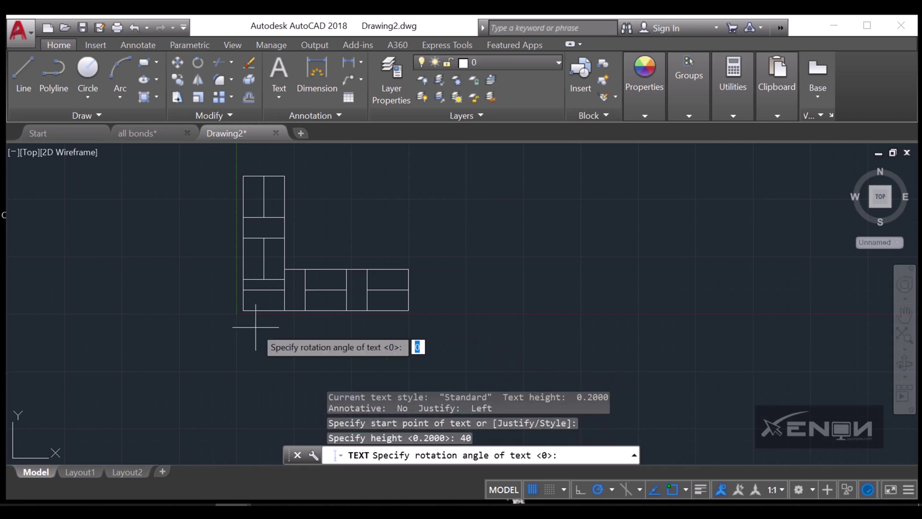
{"action": "key", "text": "Return"}
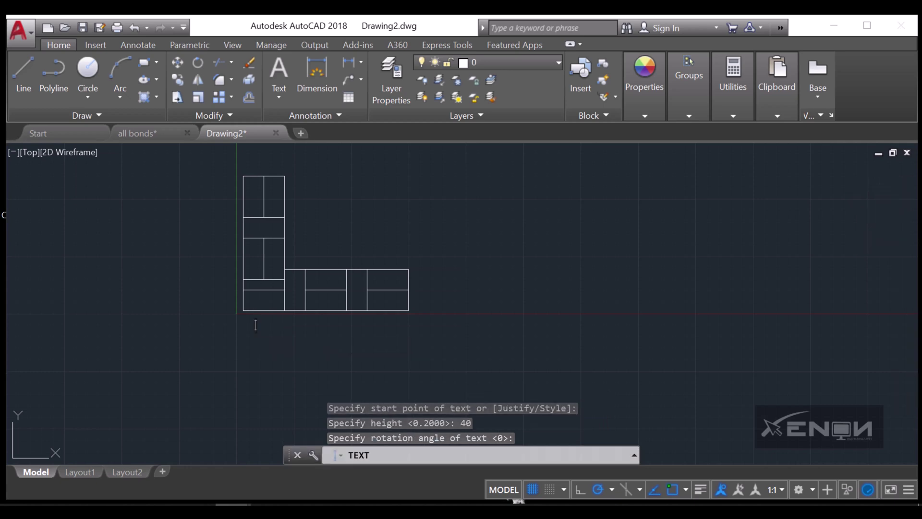
{"action": "type", "text": "PLAN COURSE 1,3,5,..."}
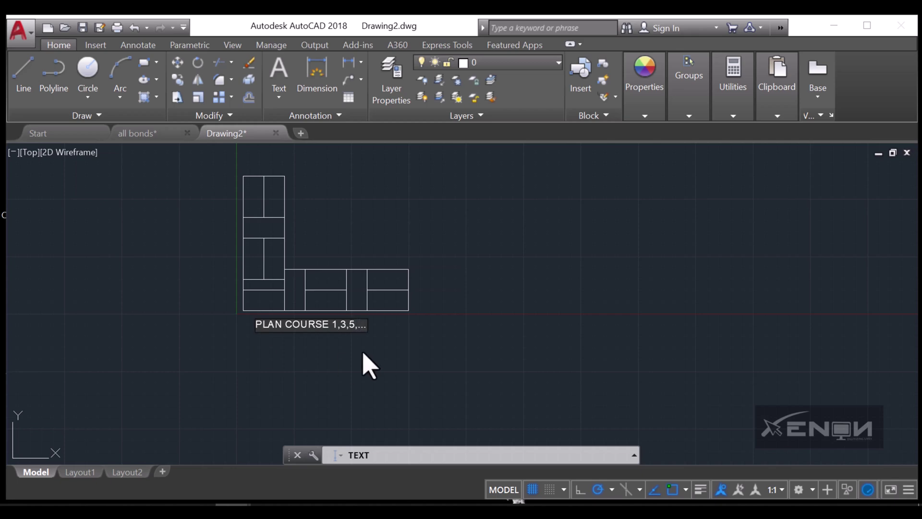
{"action": "left_click", "coordinate": [583, 288]}
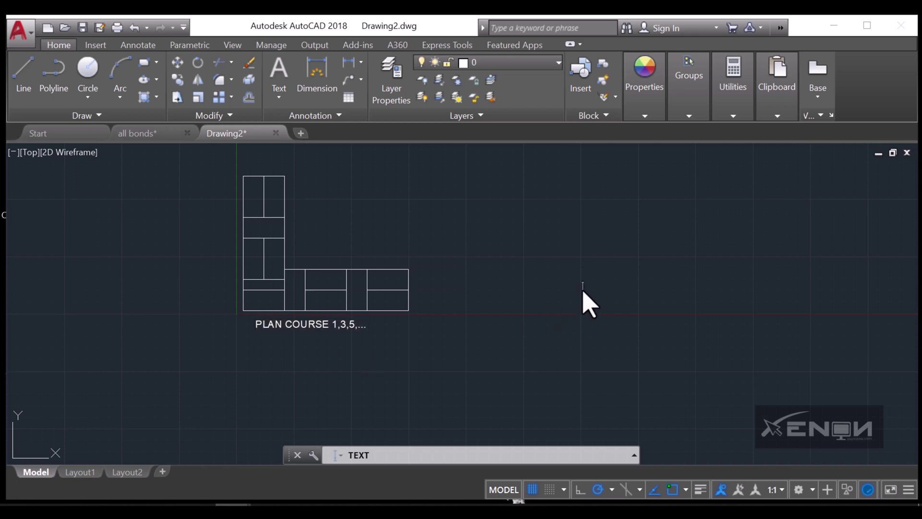
{"action": "key", "text": "Return"}
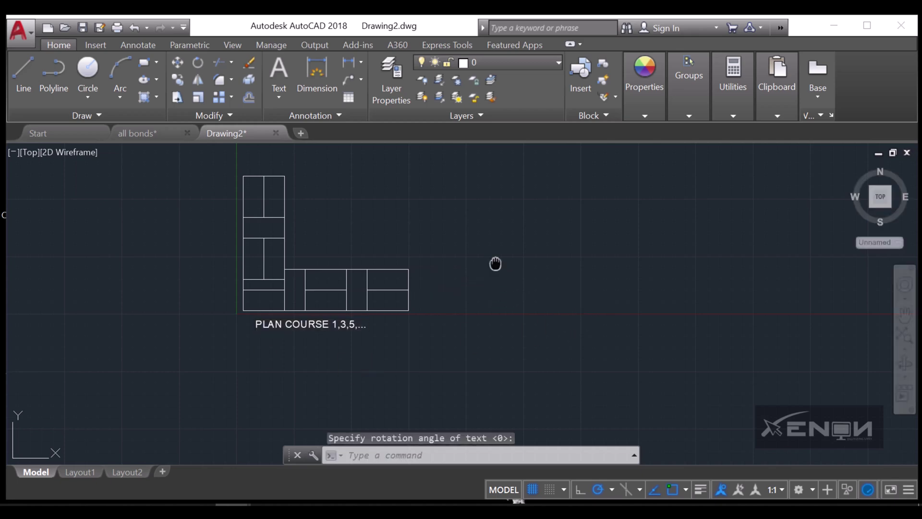
Draw an upright brick rectangle 112.5 wide and 225 high in the empty space right of the plan
{"action": "middle_click_drag", "start_coordinate": [495, 264], "coordinate": [479, 274]}
{"action": "middle_click_drag", "start_coordinate": [512, 318], "coordinate": [502, 319]}
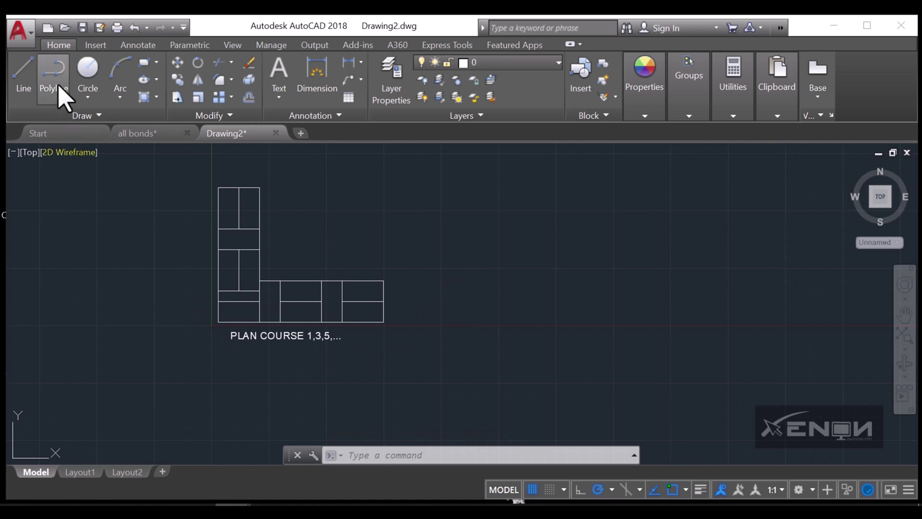
{"action": "left_click", "coordinate": [145, 63]}
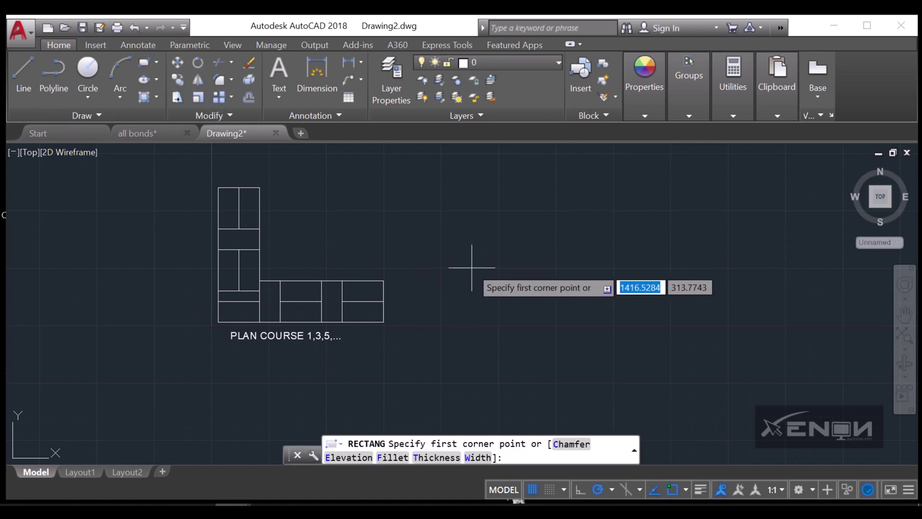
{"action": "left_click", "coordinate": [472, 268]}
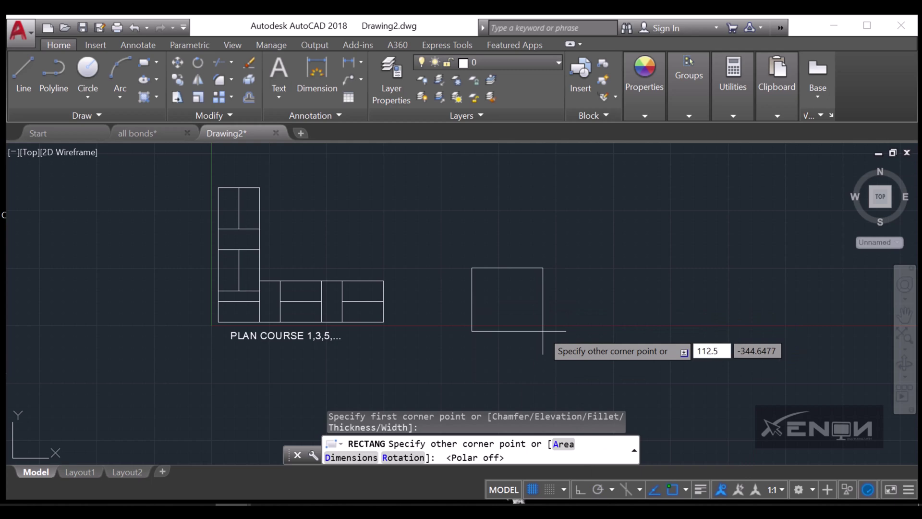
{"action": "key", "text": "Tab"}
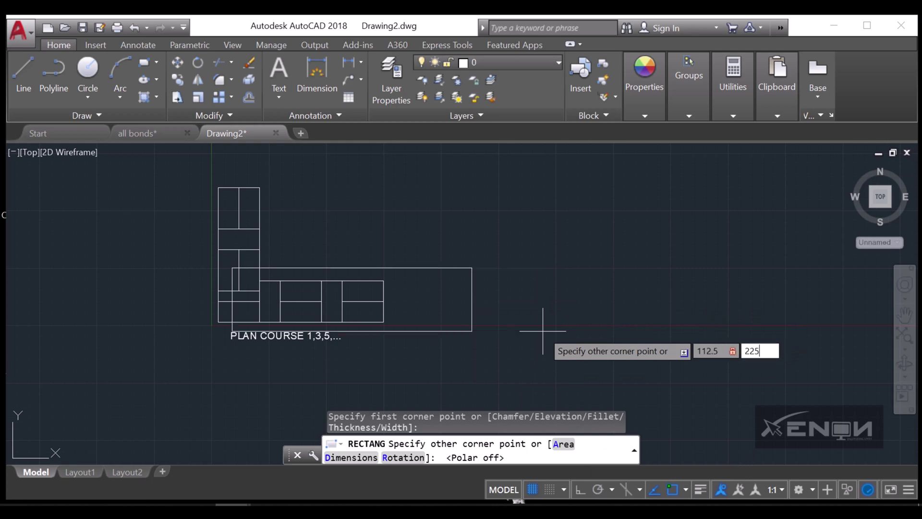
{"action": "type", "text": "225"}
{"action": "key", "text": "Return"}
Move the new upright brick by its lower-left corner to about 298 right of the plan's lower-right corner, aligned with its bottom edge
{"action": "left_click", "coordinate": [516, 288]}
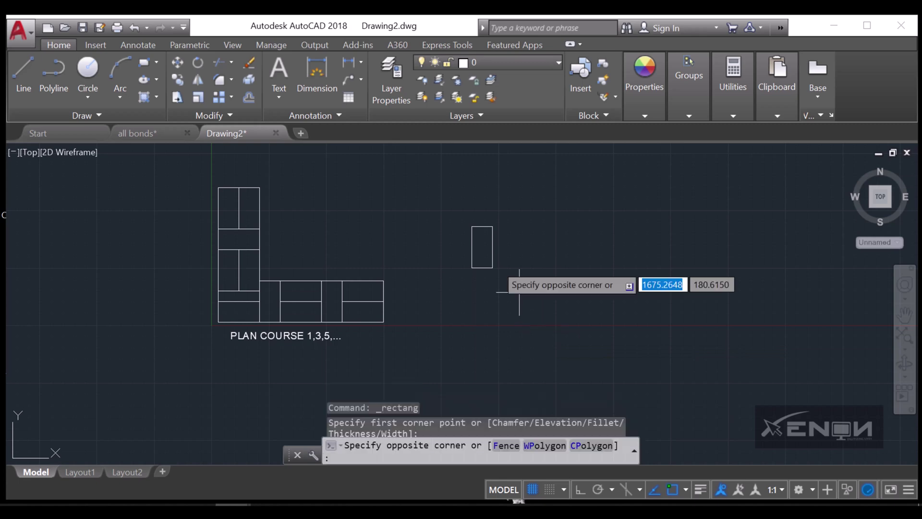
{"action": "left_click", "coordinate": [439, 193]}
{"action": "left_click", "coordinate": [177, 63]}
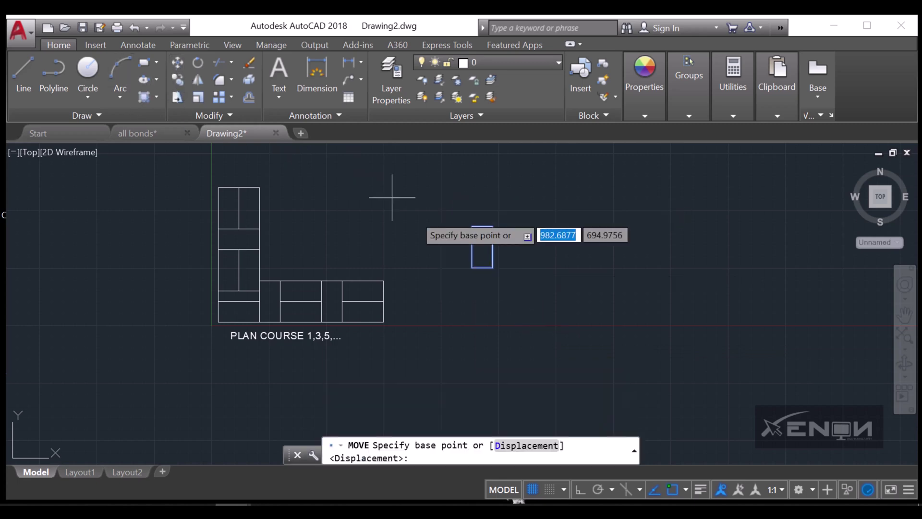
{"action": "left_click", "coordinate": [473, 267]}
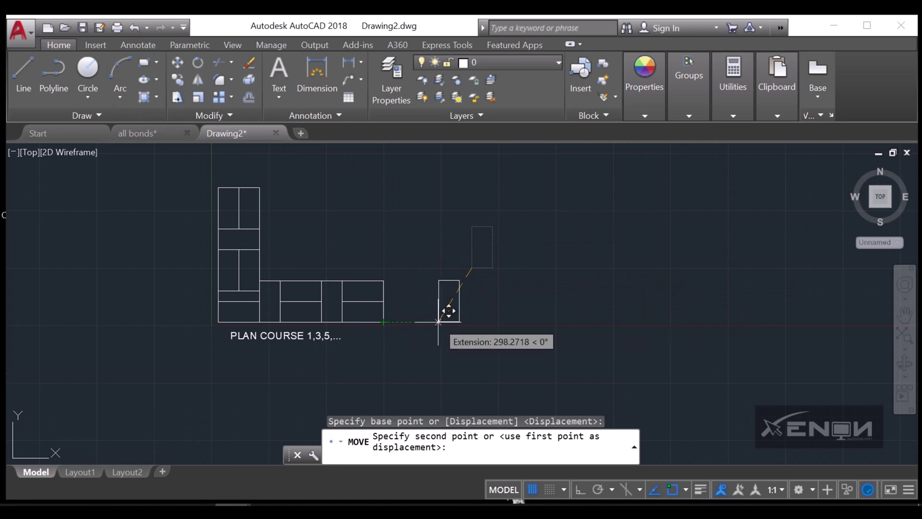
{"action": "left_click", "coordinate": [438, 321]}
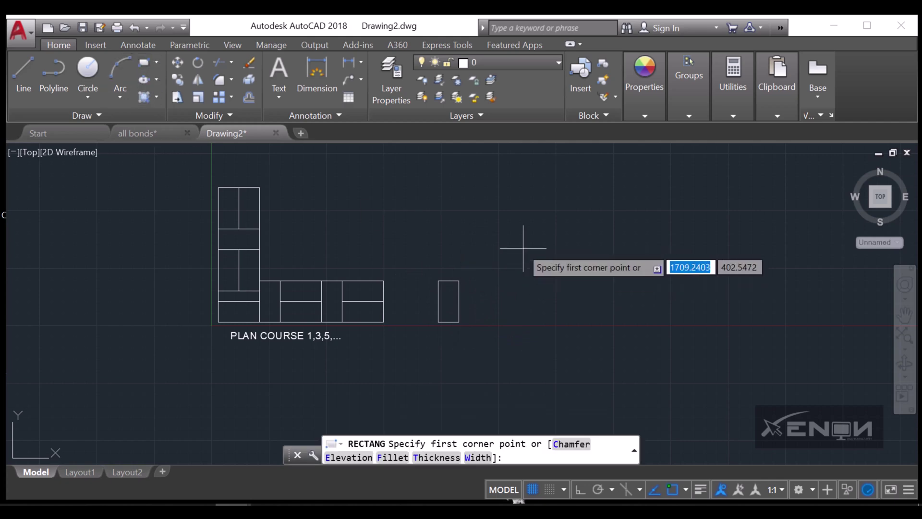
Draw a narrow upright brick rectangle 56.25 wide and 225 high in the empty space right of the new upright brick
{"action": "left_click", "coordinate": [498, 266]}
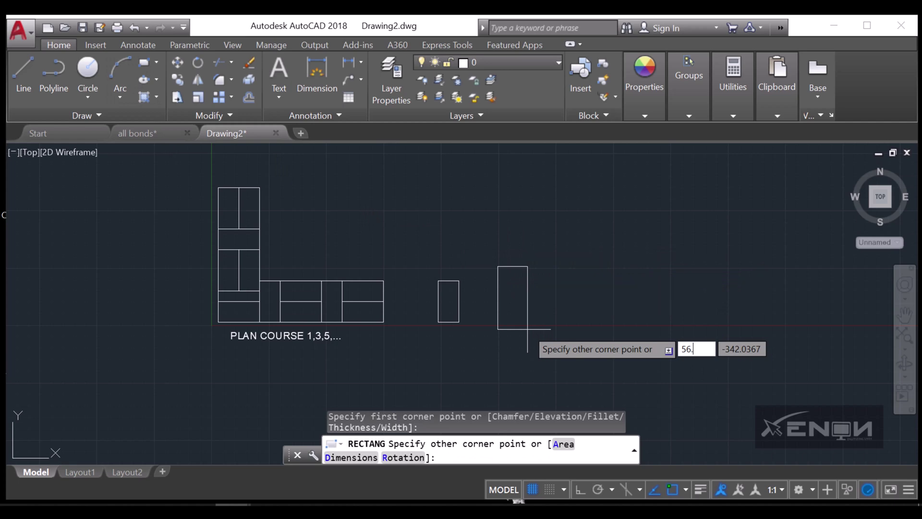
{"action": "type", "text": "56.25"}
{"action": "key", "text": "Tab"}
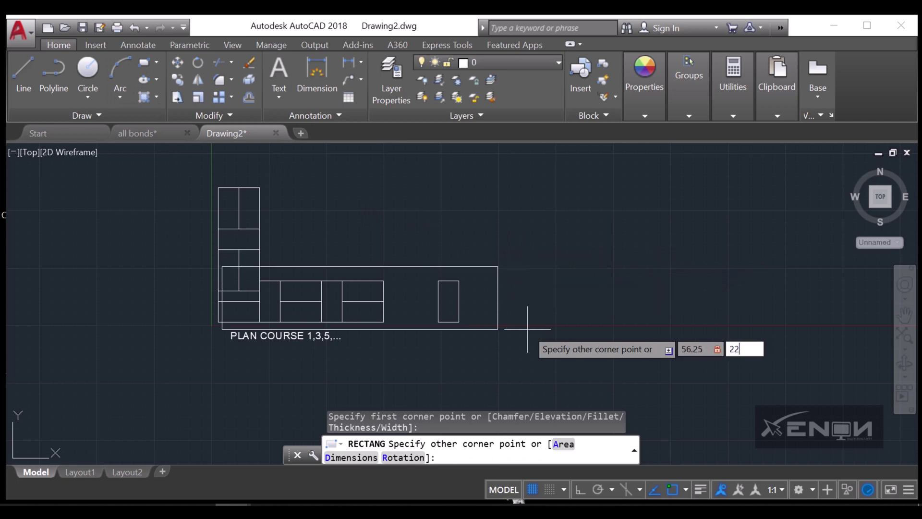
{"action": "type", "text": "225"}
{"action": "key", "text": "Return"}
Move the narrow brick by its lower-left corner to the lower-right corner of the new upright brick
{"action": "left_click", "coordinate": [645, 283]}
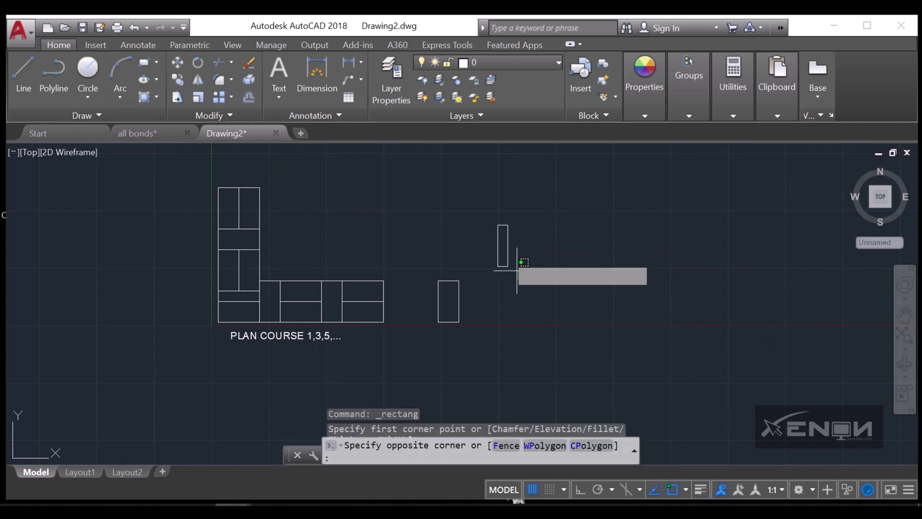
{"action": "left_click", "coordinate": [483, 224]}
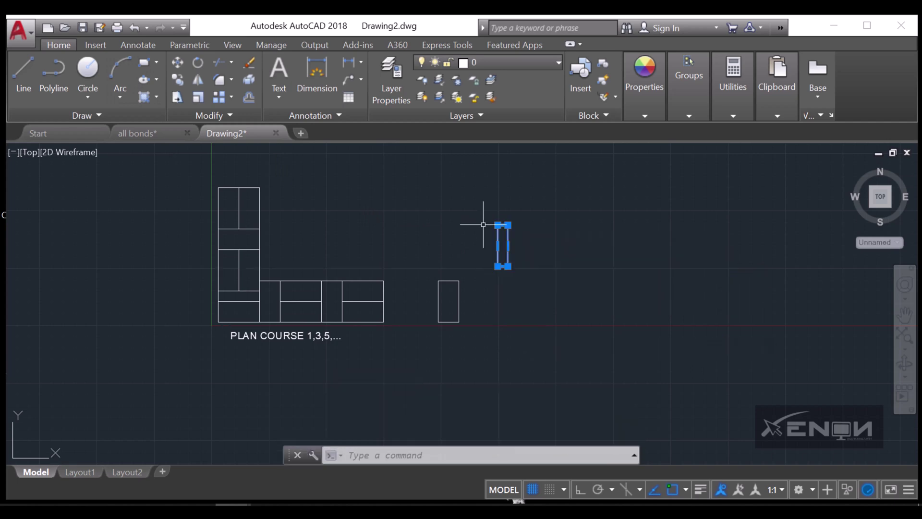
{"action": "left_click", "coordinate": [178, 64]}
{"action": "left_click", "coordinate": [498, 266]}
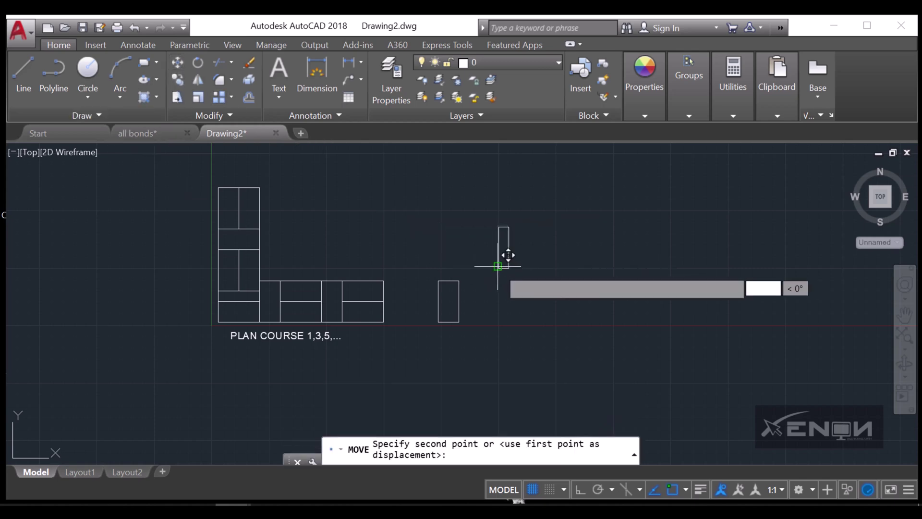
{"action": "left_click", "coordinate": [460, 321]}
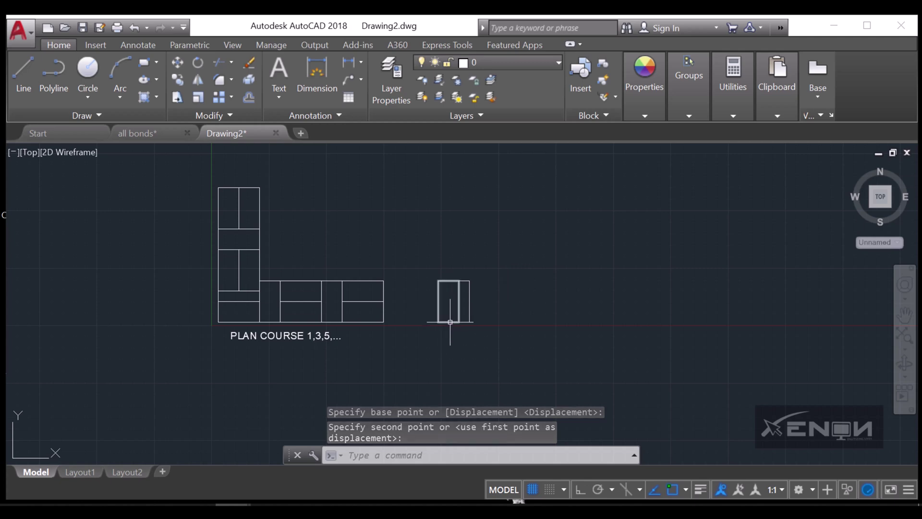
Copy the first plan's end pair of stacked horizontal bricks by its lower-left corner to the lower-right corner of the narrow brick
{"action": "left_click", "coordinate": [420, 335]}
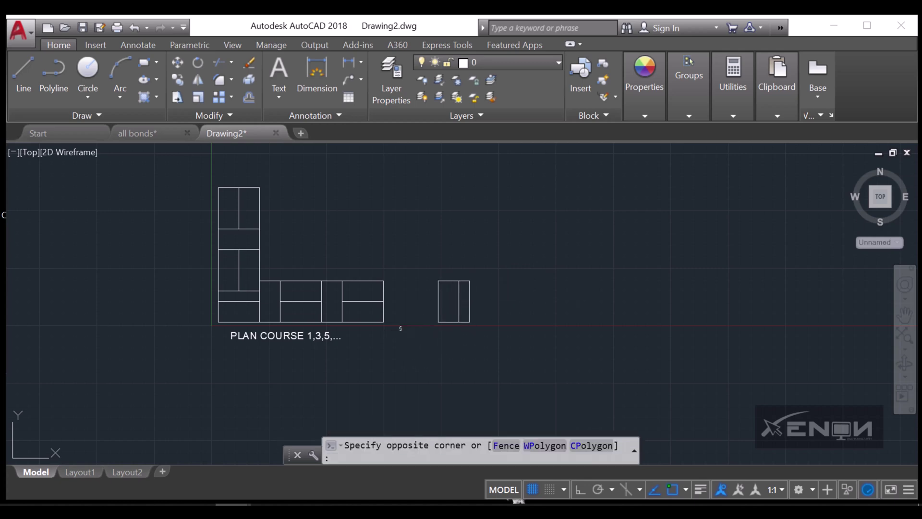
{"action": "left_click", "coordinate": [377, 273]}
{"action": "left_click", "coordinate": [184, 83]}
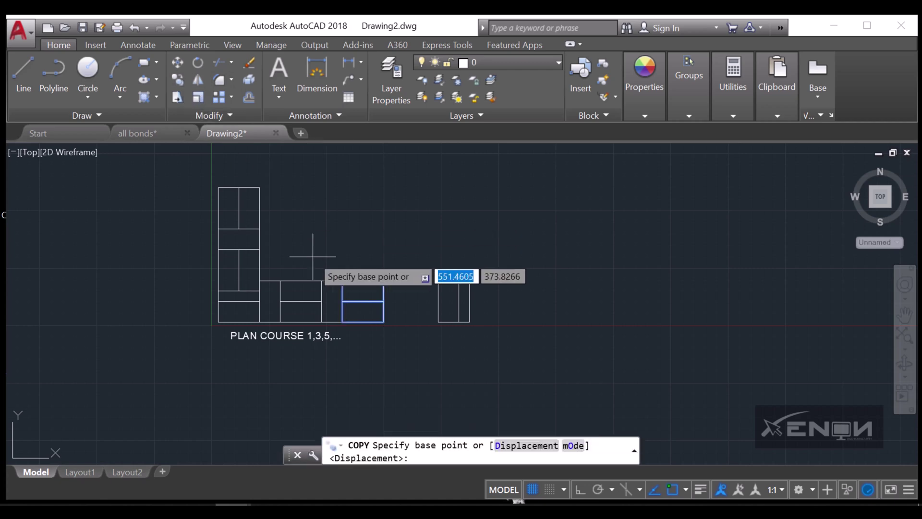
{"action": "left_click", "coordinate": [343, 322]}
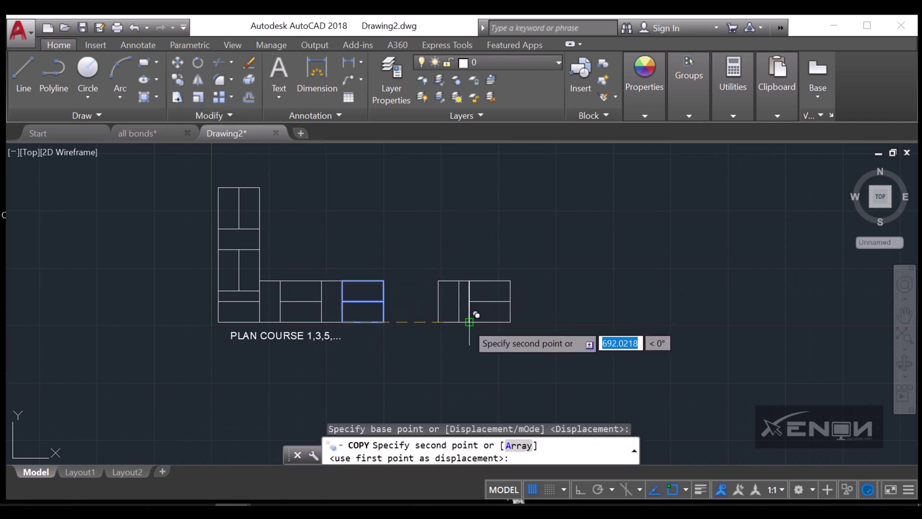
{"action": "left_click", "coordinate": [470, 322]}
{"action": "key", "text": "Return"}
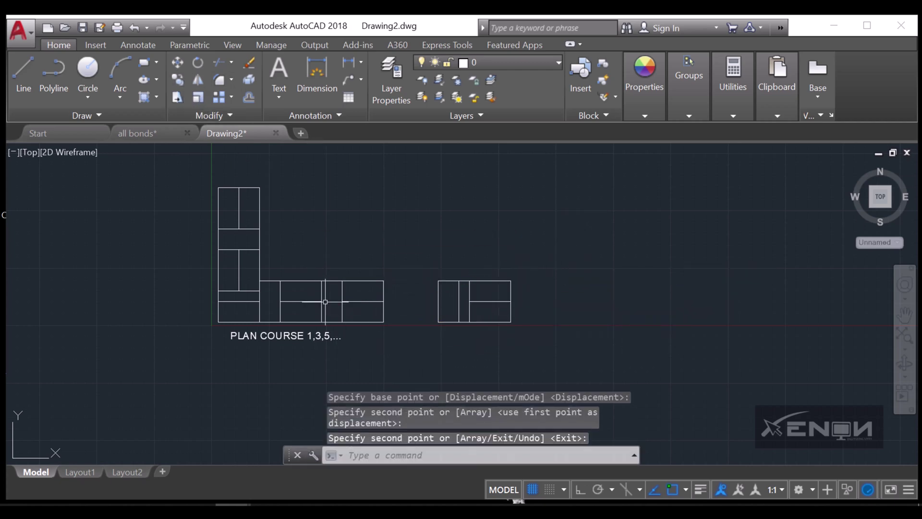
Copy the first plan's upright brick between the horizontal pairs by its lower-left corner to the second layout's lower-right corner
{"action": "left_click", "coordinate": [322, 293]}
{"action": "left_click", "coordinate": [178, 80]}
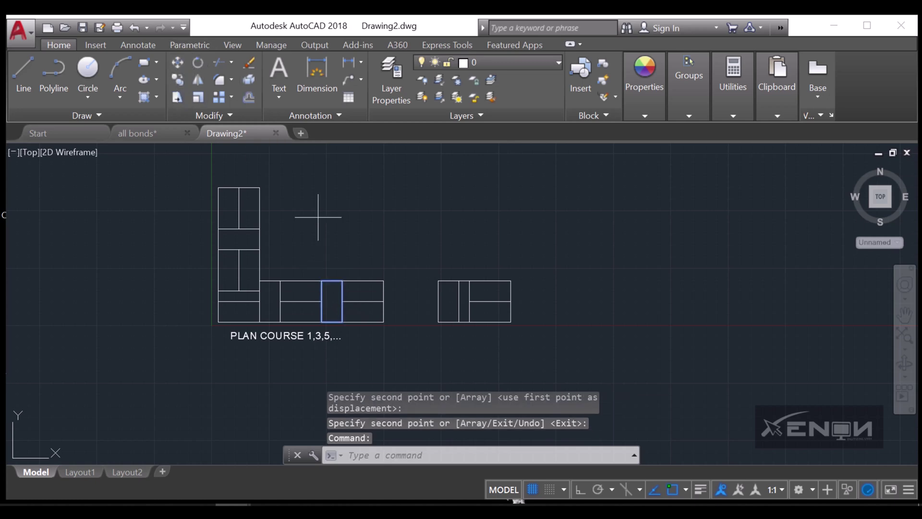
{"action": "left_click", "coordinate": [322, 321]}
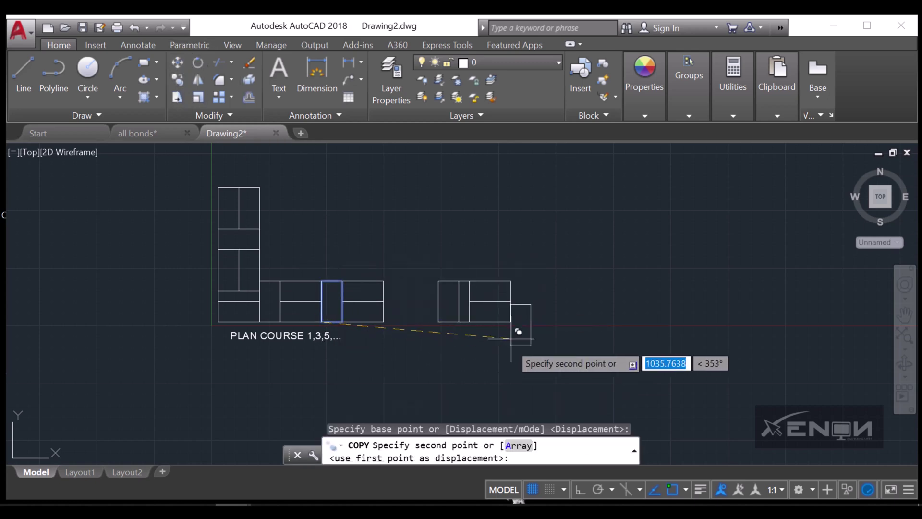
{"action": "left_click", "coordinate": [510, 321]}
{"action": "key", "text": "Return"}
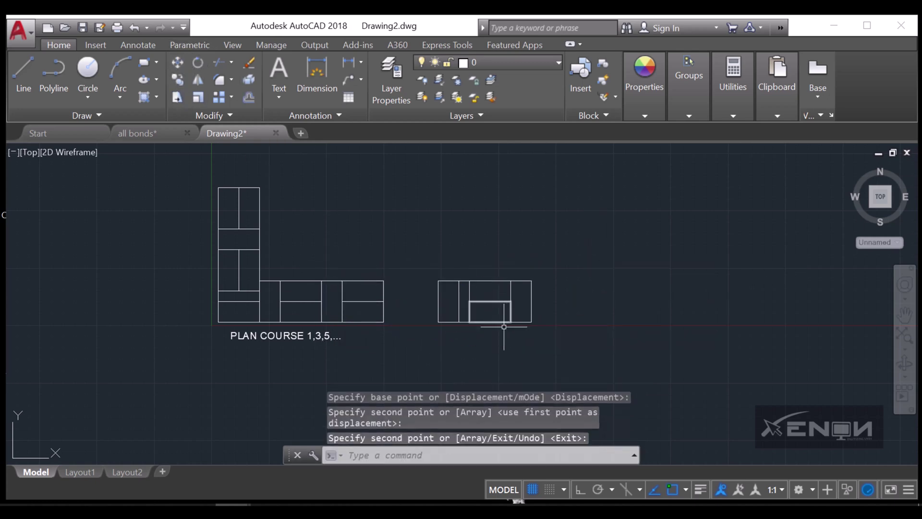
Copy the second layout's two stacked horizontal bricks by their lower-left corner to the lower-right corner of its end upright brick
{"action": "left_click", "coordinate": [504, 325]}
{"action": "left_click", "coordinate": [460, 312]}
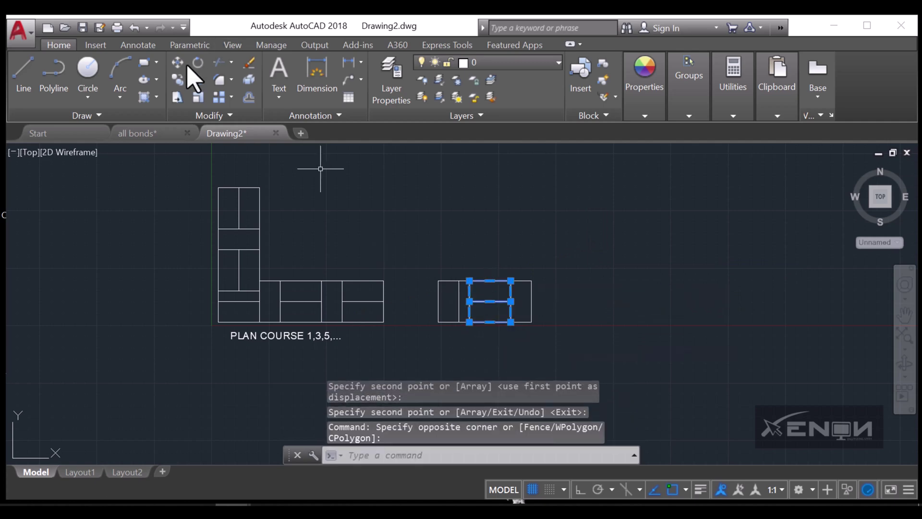
{"action": "left_click", "coordinate": [177, 79]}
{"action": "left_click", "coordinate": [470, 322]}
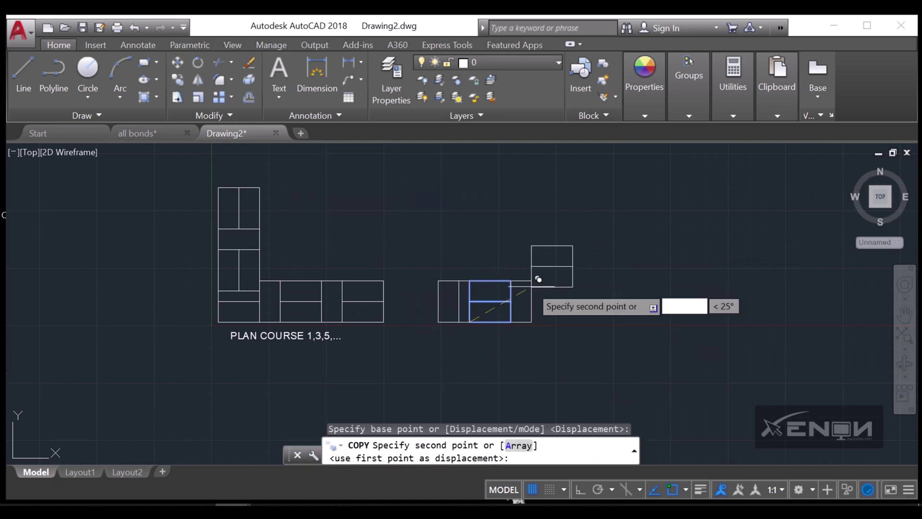
{"action": "left_click", "coordinate": [532, 321]}
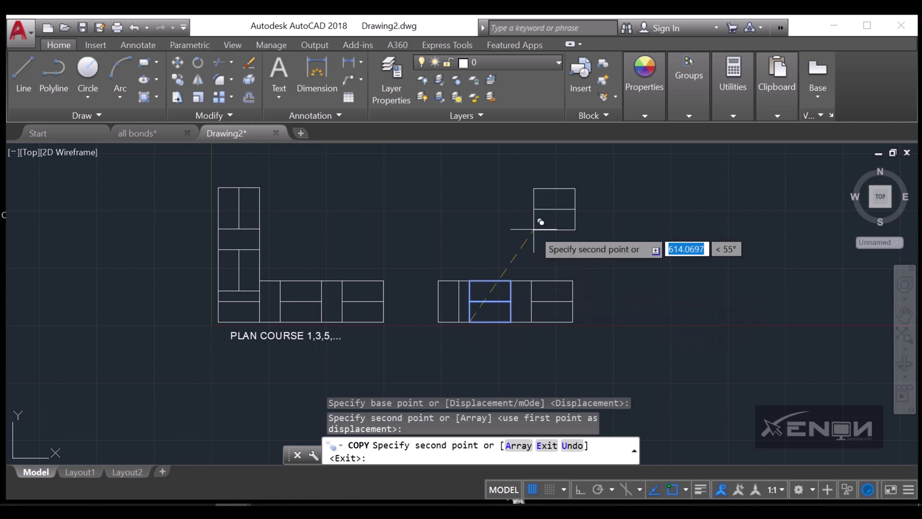
{"action": "key", "text": "Return"}
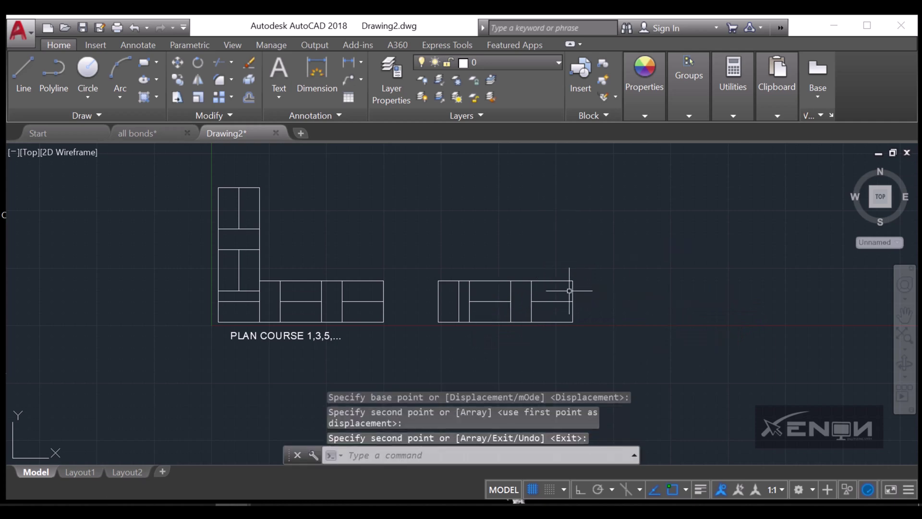
Copy the single horizontal brick from the first plan's vertical leg by its lower-left corner to the second layout's upper-left corner
{"action": "scroll", "coordinate": [467, 288], "scroll_direction": "down", "scroll_amount": 2}
{"action": "scroll", "coordinate": [420, 278], "scroll_direction": "up", "scroll_amount": 2}
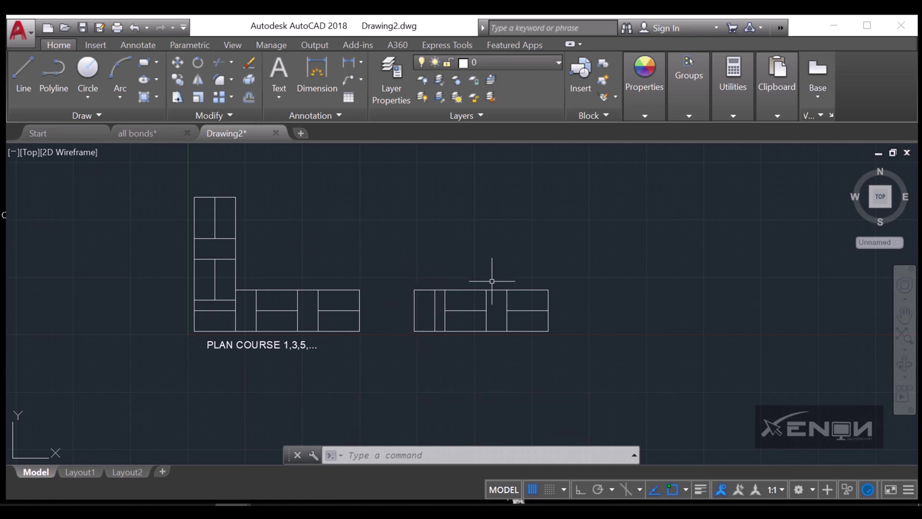
{"action": "left_click", "coordinate": [178, 79]}
{"action": "left_click", "coordinate": [194, 259]}
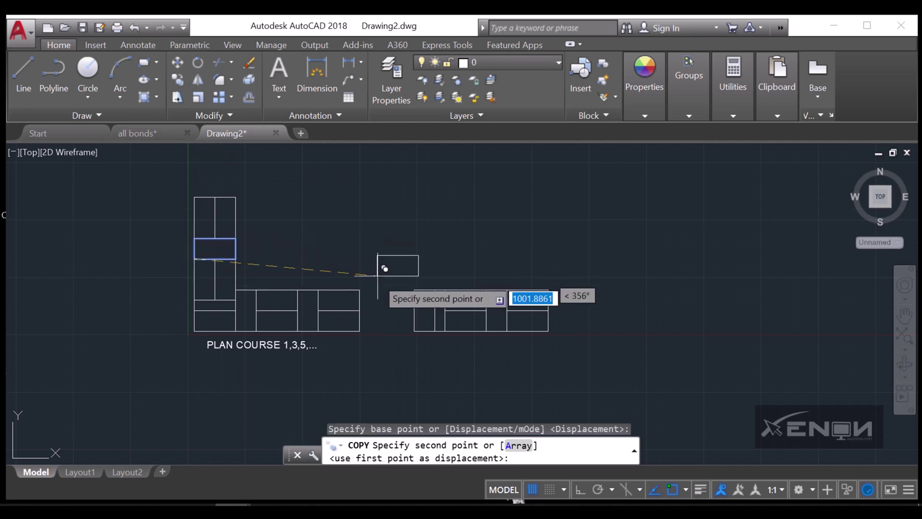
{"action": "left_click", "coordinate": [414, 289]}
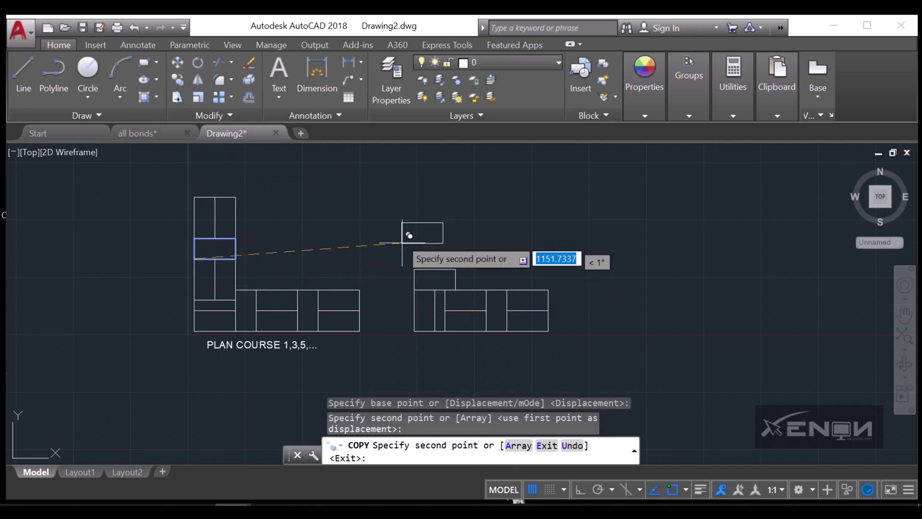
{"action": "key", "text": "Return"}
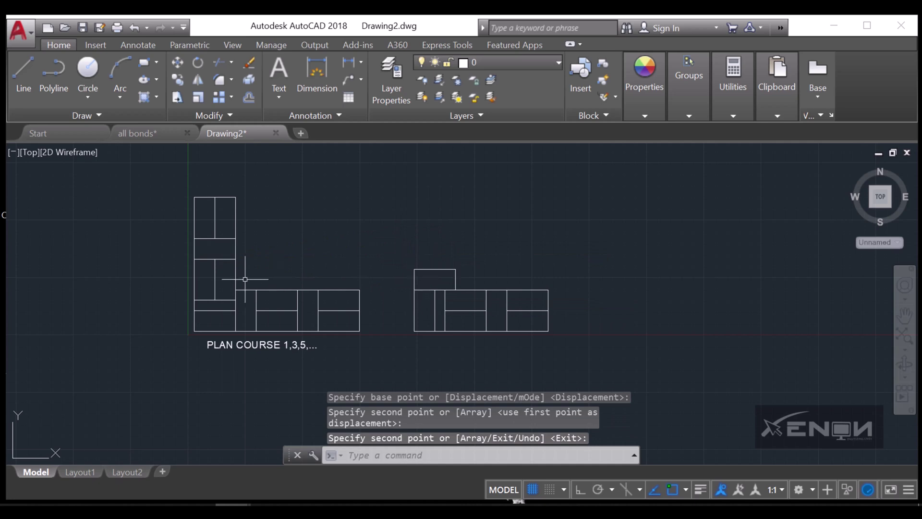
Copy the first plan's lower pair of upright bricks by its lower-left corner onto the upper-left corner of the second layout's horizontal brick
{"action": "left_click", "coordinate": [241, 274]}
{"action": "left_click", "coordinate": [197, 262]}
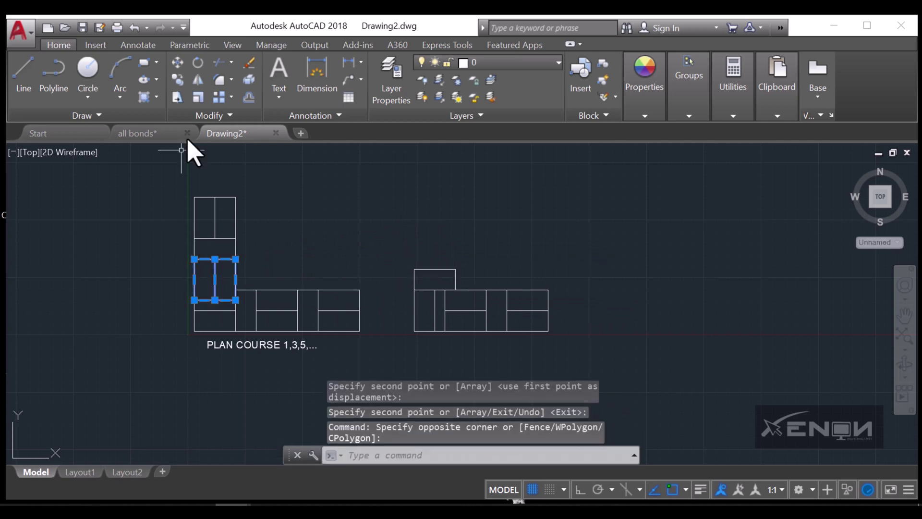
{"action": "left_click", "coordinate": [179, 81]}
{"action": "left_click", "coordinate": [194, 301]}
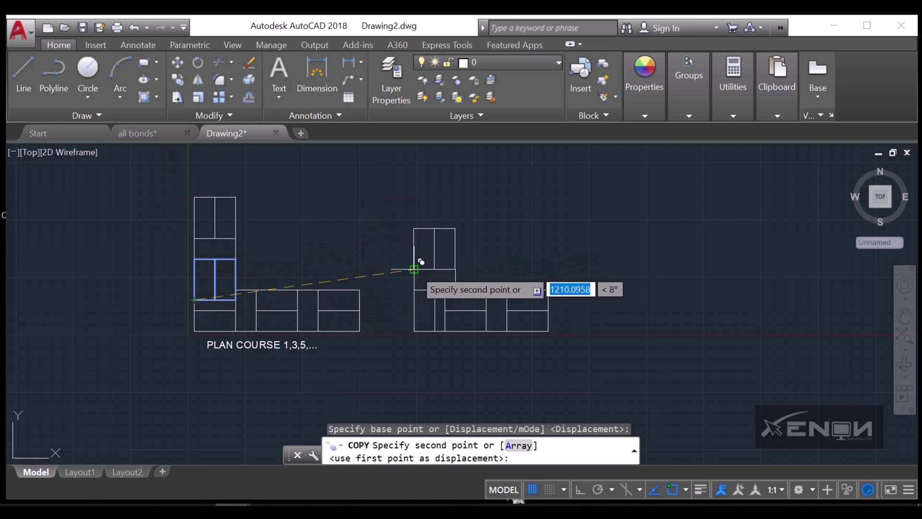
{"action": "left_click", "coordinate": [415, 289]}
{"action": "key", "text": "Return"}
Copy the horizontal brick below the second layout's upright pair by its lower-left corner to the pair's upper-left corner
{"action": "left_click", "coordinate": [453, 270]}
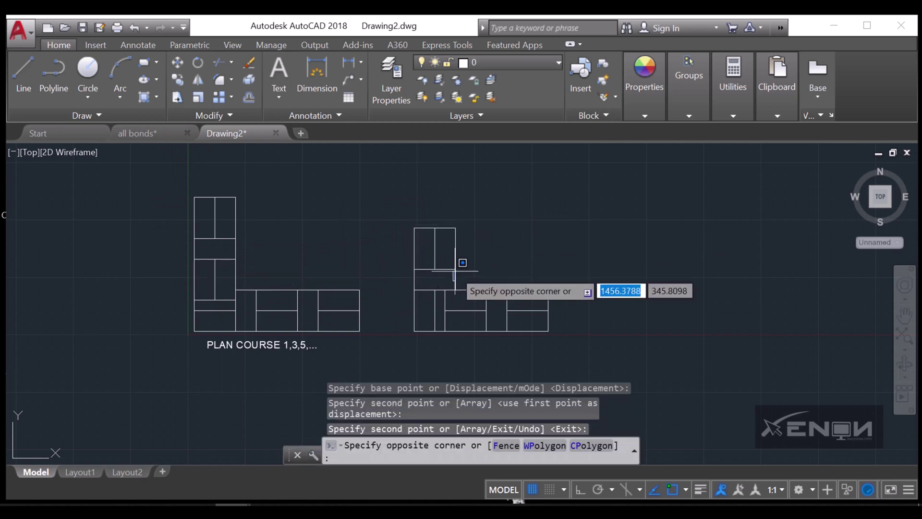
{"action": "left_click", "coordinate": [413, 290]}
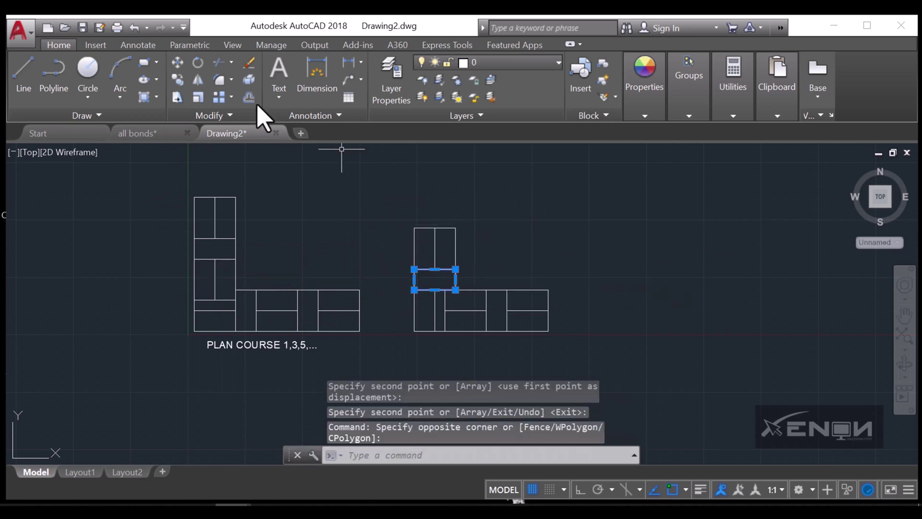
{"action": "left_click", "coordinate": [182, 85]}
{"action": "left_click", "coordinate": [414, 290]}
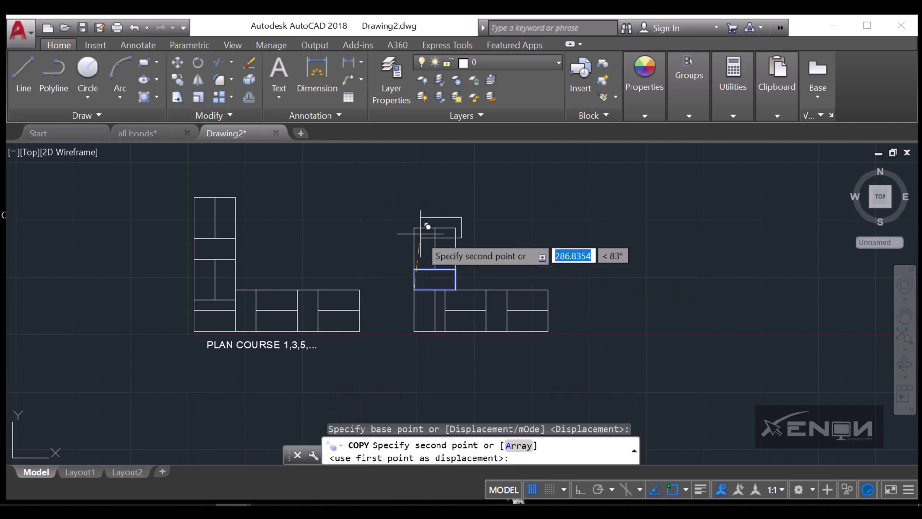
{"action": "left_click", "coordinate": [415, 228]}
{"action": "key", "text": "Return"}
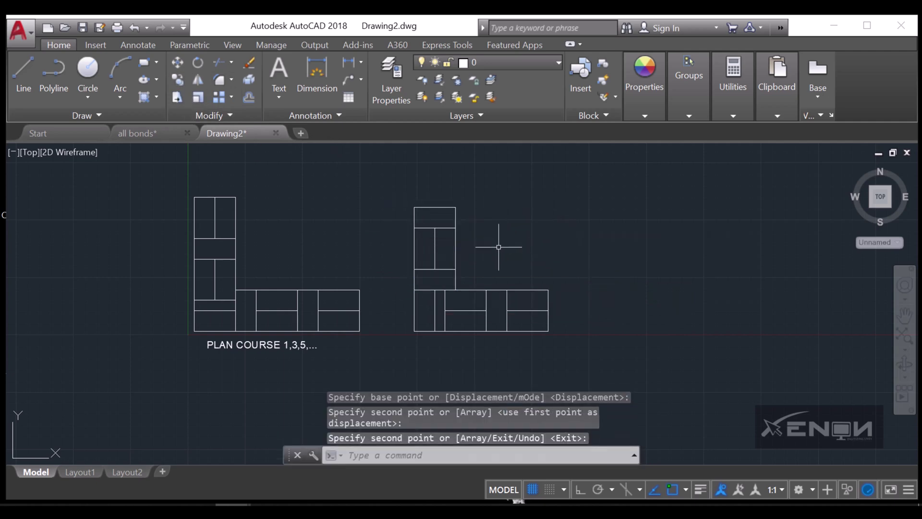
Copy the "PLAN COURSE 1,3,5,..." label horizontally with polar tracking on to a spot beneath the second plan
{"action": "left_click", "coordinate": [264, 346]}
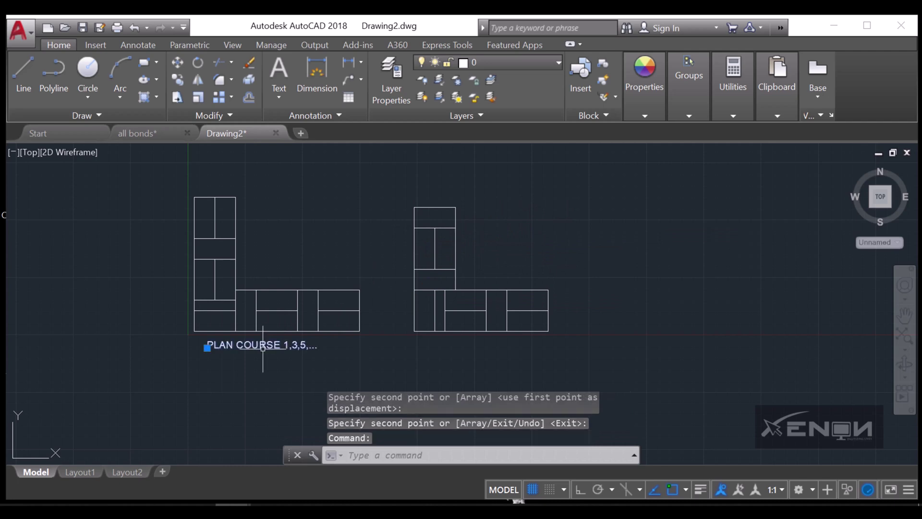
{"action": "left_click", "coordinate": [177, 79]}
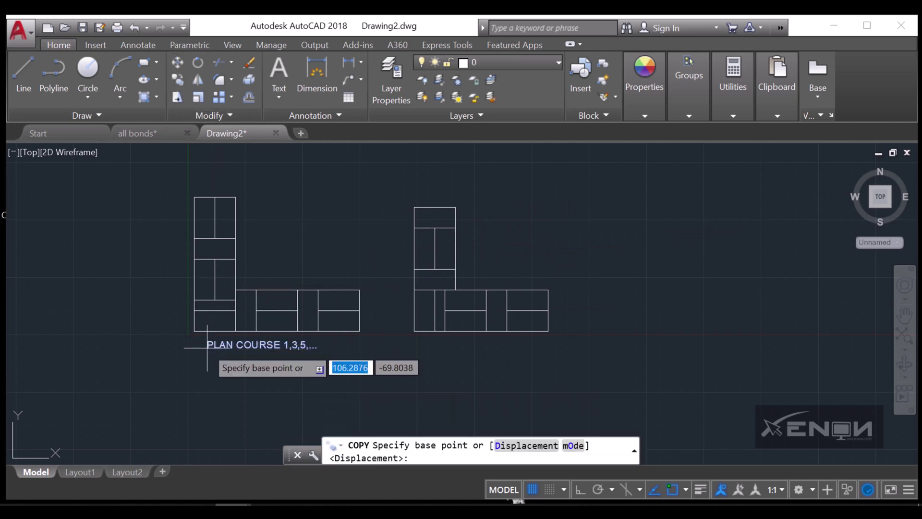
{"action": "left_click", "coordinate": [206, 349]}
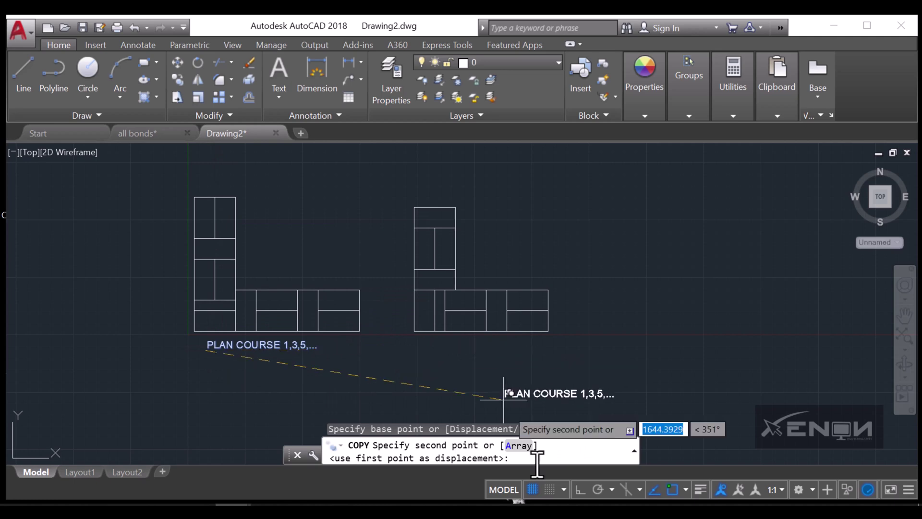
{"action": "key", "text": "F10"}
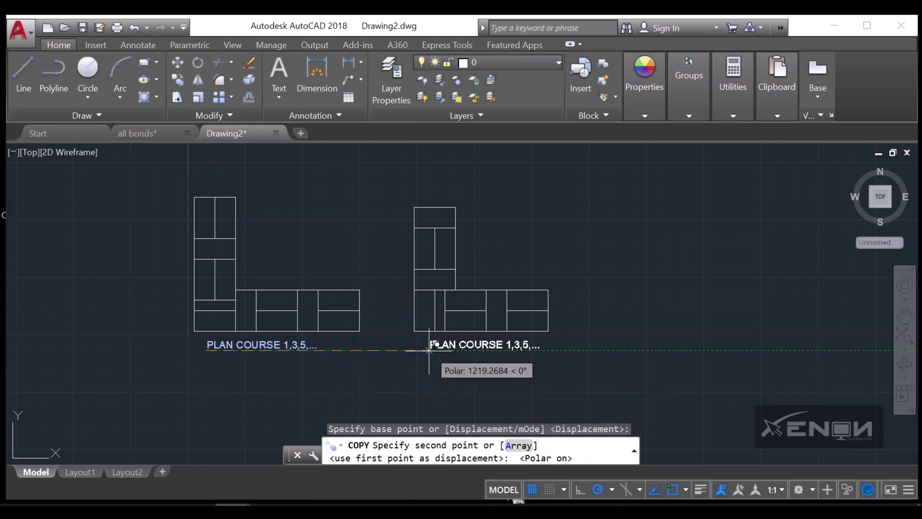
{"action": "left_click", "coordinate": [426, 349]}
{"action": "key", "text": "Return"}
Edit the copied label beneath the second plan to read "PLAN COURSE 2,4,6,..."
{"action": "scroll", "coordinate": [526, 338], "scroll_direction": "up", "scroll_amount": 4}
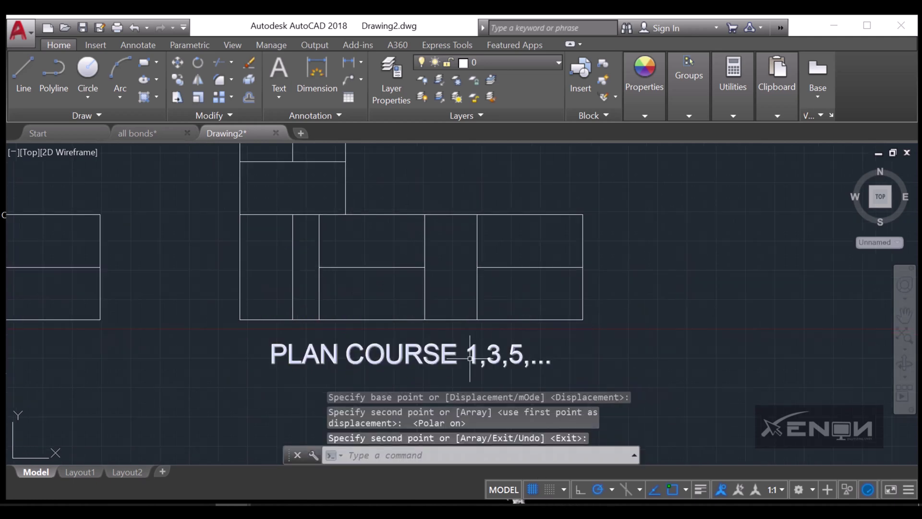
{"action": "double_click", "coordinate": [486, 361]}
{"action": "left_click", "coordinate": [481, 361]}
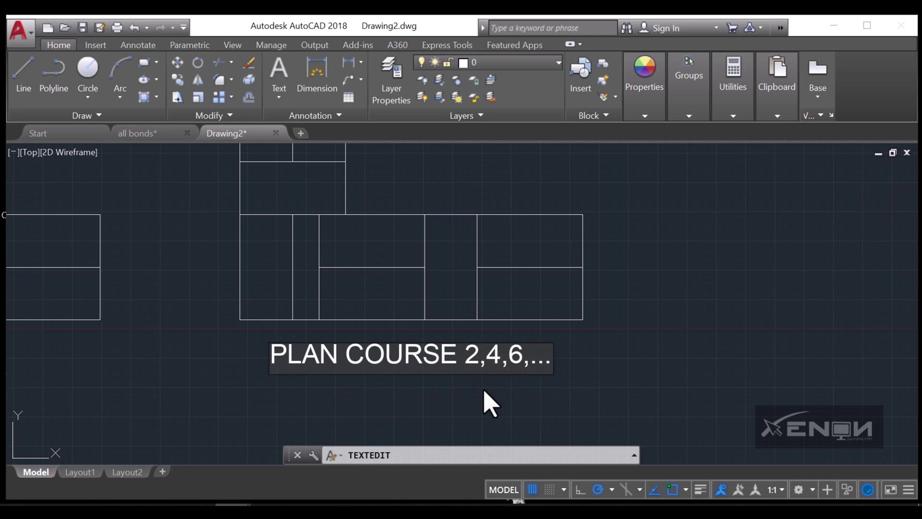
{"action": "left_click", "coordinate": [485, 403]}
{"action": "scroll", "coordinate": [634, 305], "scroll_direction": "down", "scroll_amount": 4}
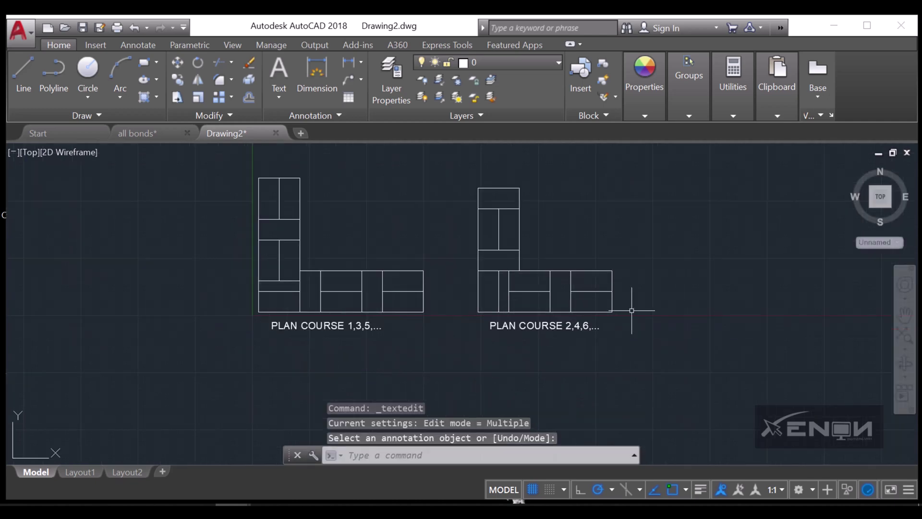
Turn on isometric drafting and set the drawing plane to isoplane Top
{"action": "middle_click_drag", "start_coordinate": [632, 310], "coordinate": [562, 334]}
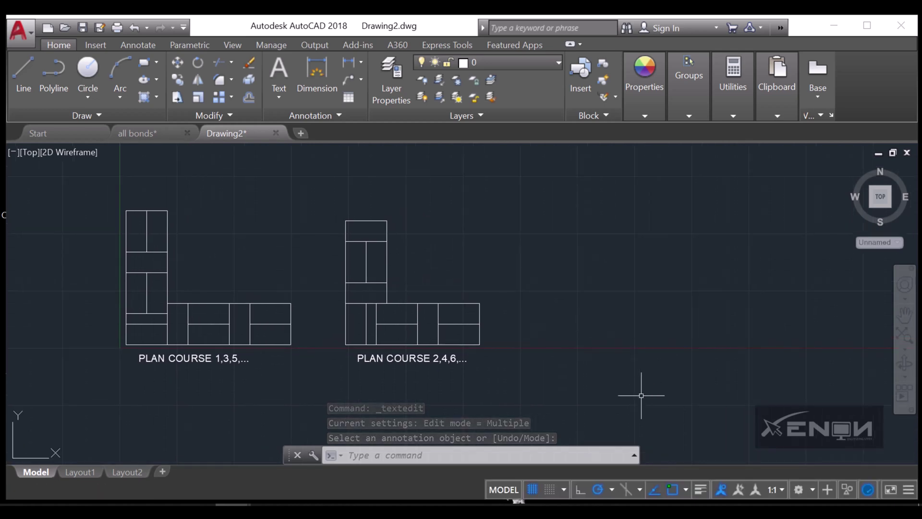
{"action": "left_click", "coordinate": [625, 489]}
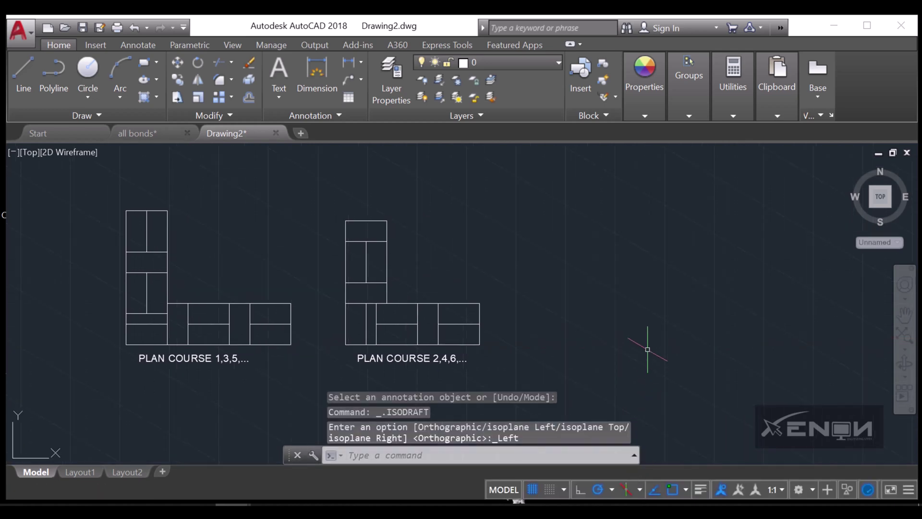
{"action": "scroll", "coordinate": [647, 349], "scroll_direction": "down", "scroll_amount": 2}
{"action": "middle_click_drag", "start_coordinate": [645, 346], "coordinate": [510, 354]}
{"action": "scroll", "coordinate": [521, 327], "scroll_direction": "up", "scroll_amount": 2}
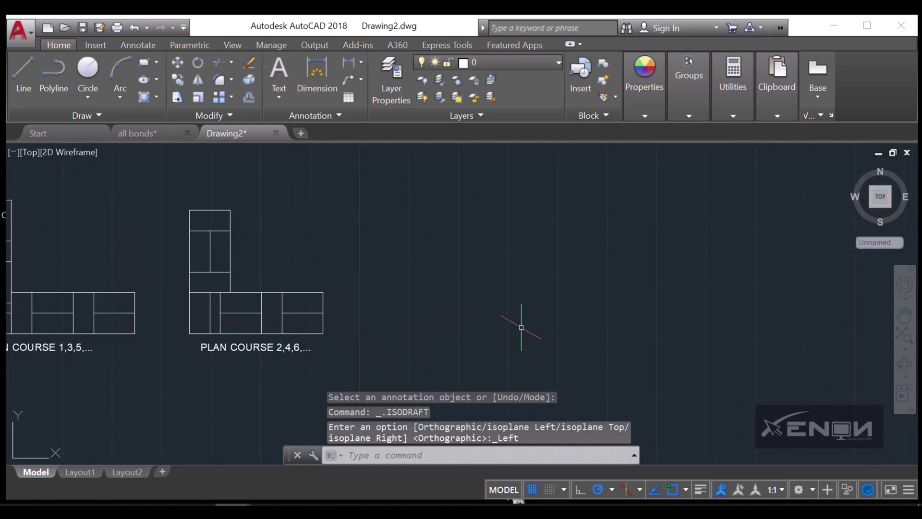
{"action": "left_click", "coordinate": [641, 490]}
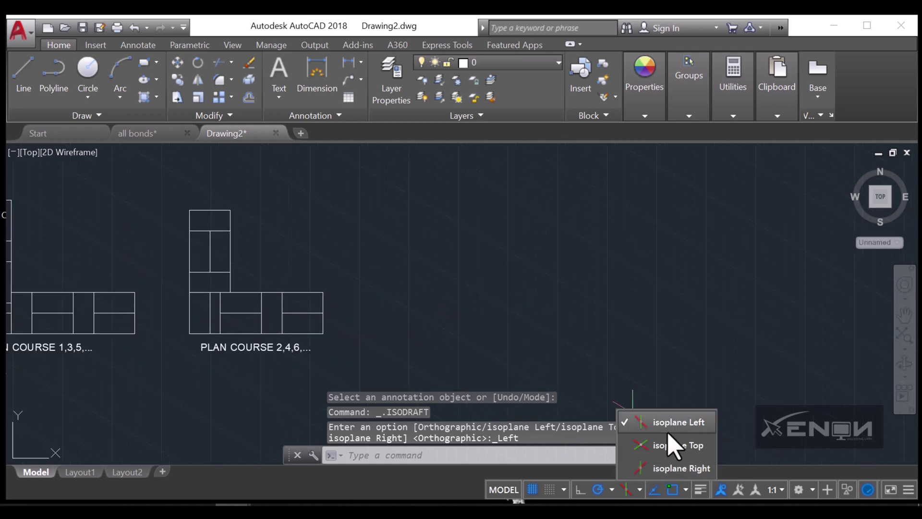
{"action": "left_click", "coordinate": [685, 446]}
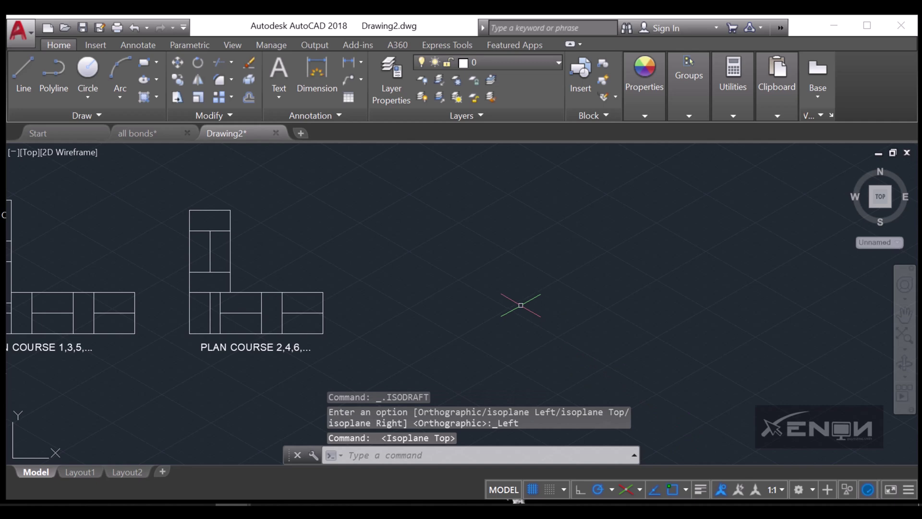
Draw a closed isometric brick outline of 225 by 112.5 in the empty area beside the second plan, with its long edges at 330°
{"action": "scroll", "coordinate": [521, 305], "scroll_direction": "down", "scroll_amount": 2}
{"action": "middle_click_drag", "start_coordinate": [521, 302], "coordinate": [479, 301]}
{"action": "scroll", "coordinate": [474, 301], "scroll_direction": "up", "scroll_amount": 2}
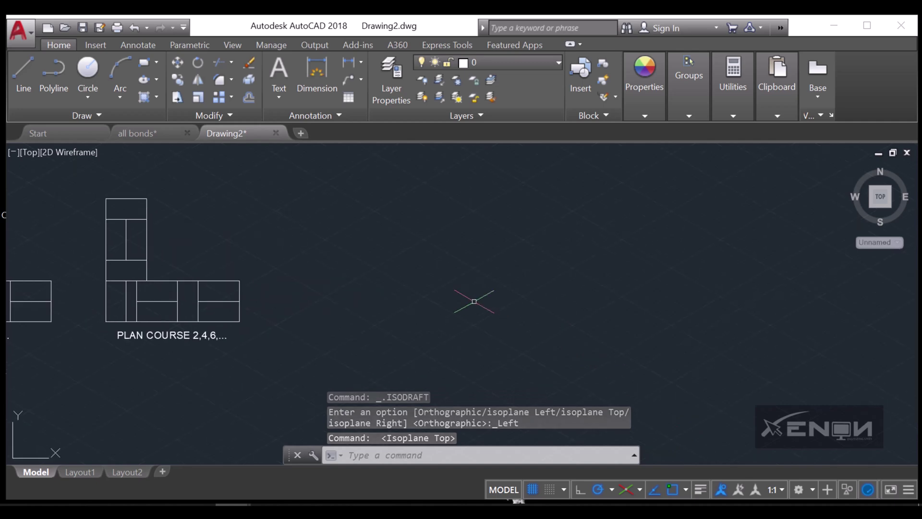
{"action": "left_click", "coordinate": [24, 79]}
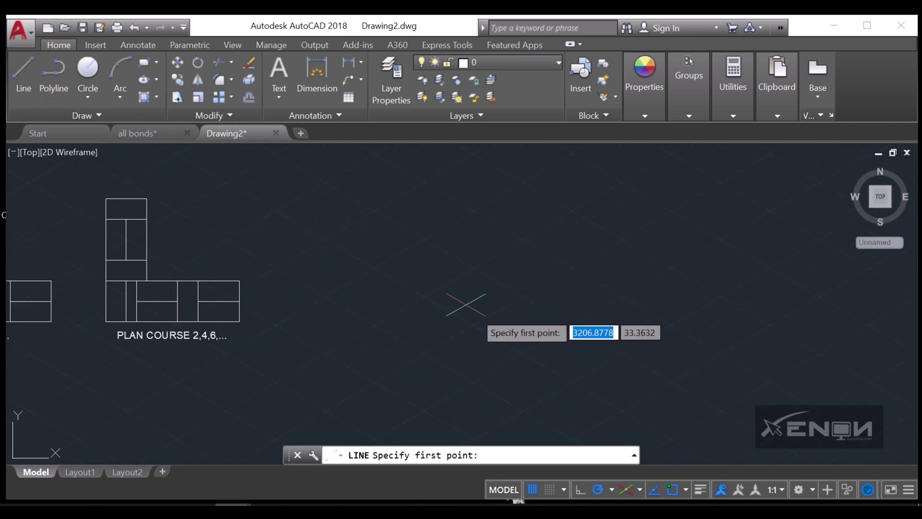
{"action": "left_click", "coordinate": [372, 255]}
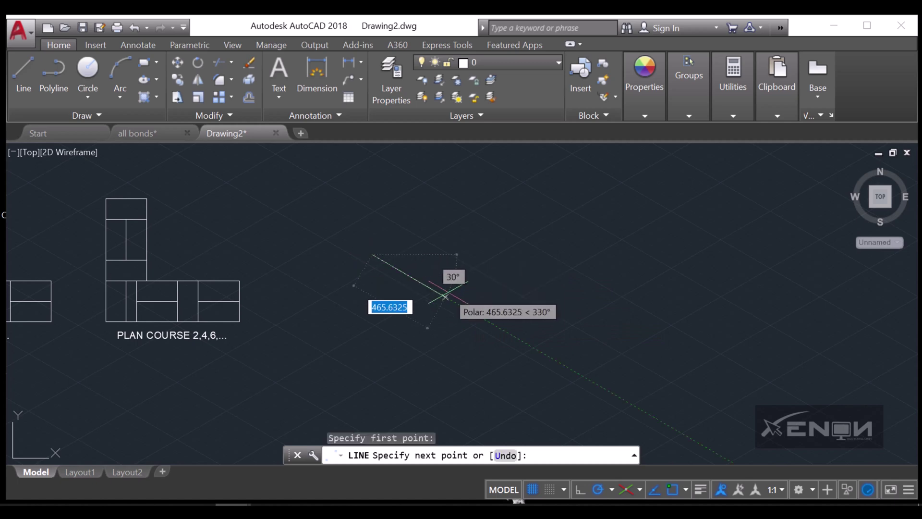
{"action": "type", "text": "22"}
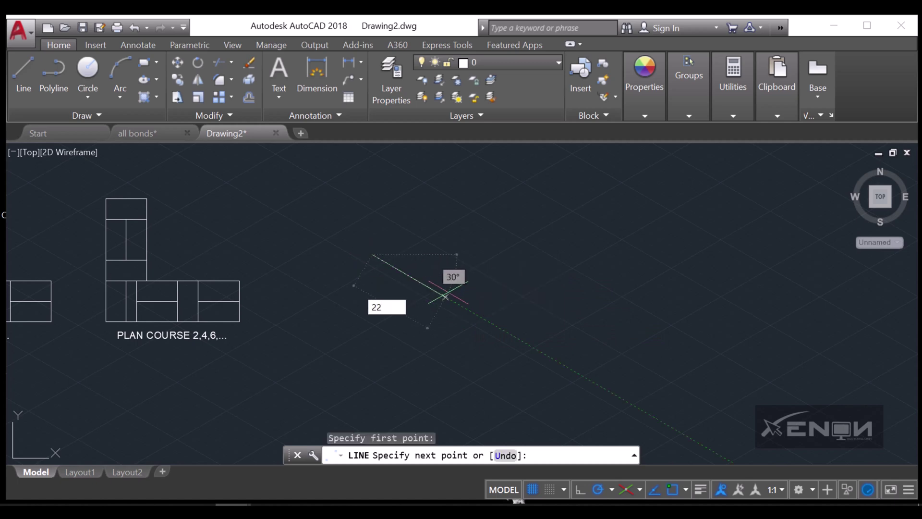
{"action": "type", "text": "5"}
{"action": "key", "text": "Return"}
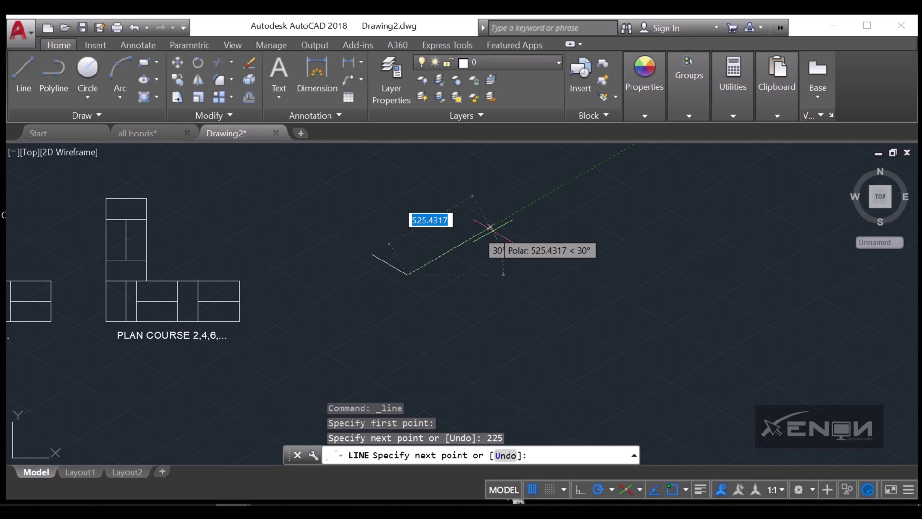
{"action": "type", "text": "112.5"}
{"action": "key", "text": "Return"}
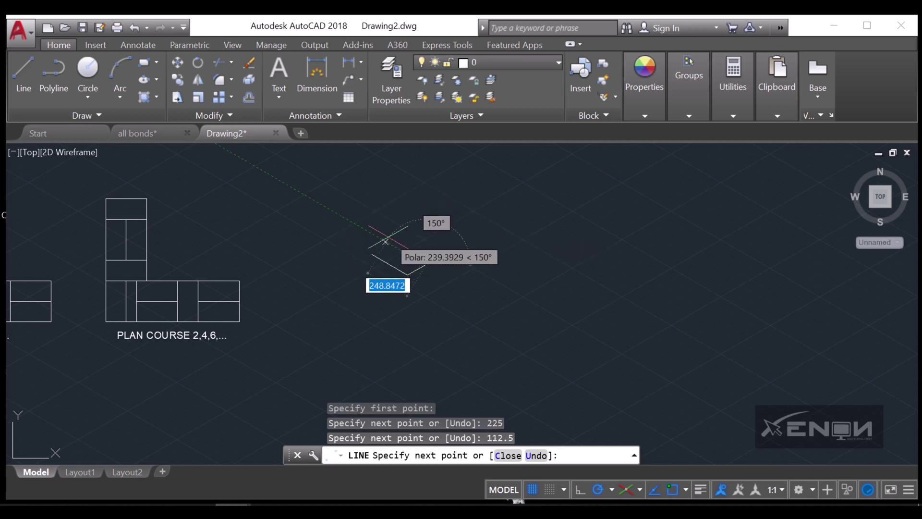
{"action": "type", "text": "225"}
{"action": "key", "text": "Return"}
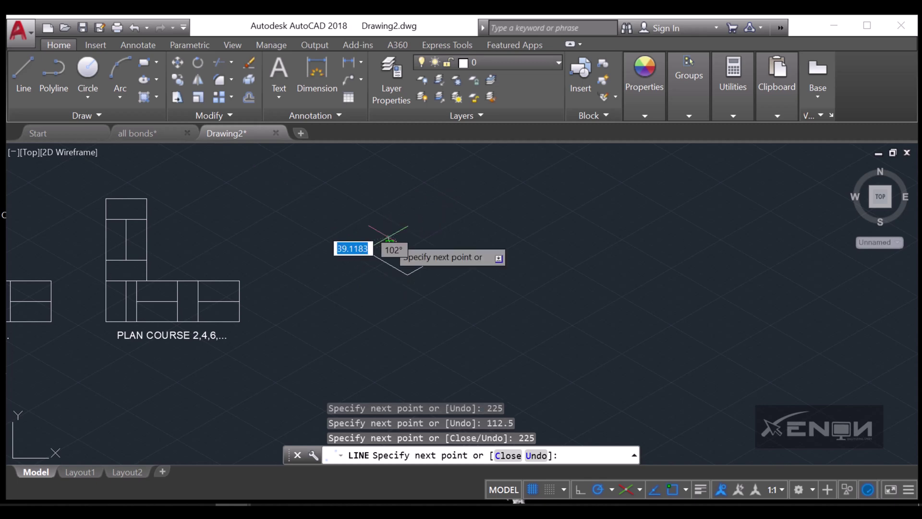
{"action": "scroll", "coordinate": [358, 246], "scroll_direction": "up", "scroll_amount": 2}
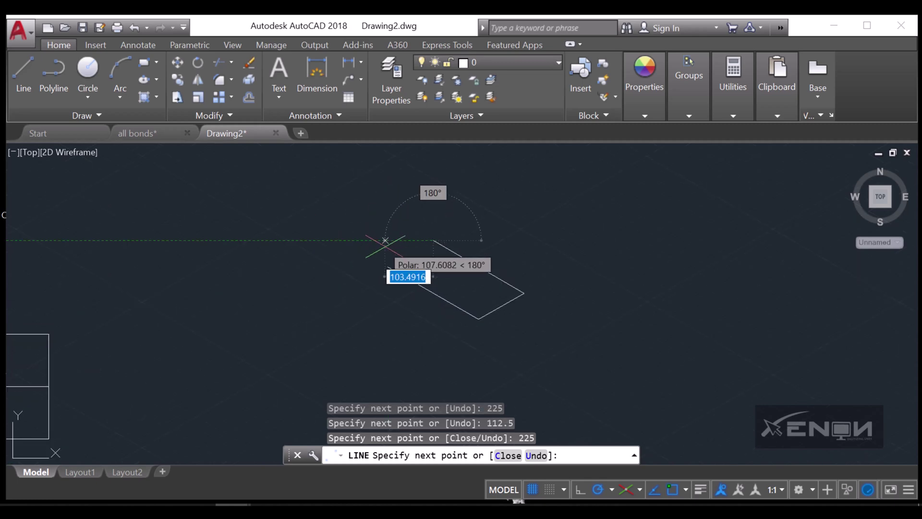
{"action": "scroll", "coordinate": [385, 264], "scroll_direction": "up", "scroll_amount": 1}
{"action": "scroll", "coordinate": [387, 221], "scroll_direction": "up", "scroll_amount": 2}
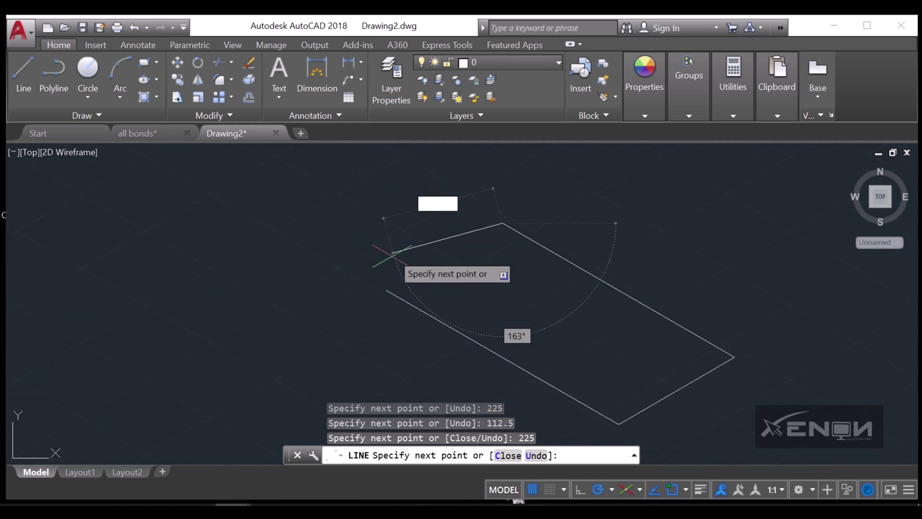
{"action": "left_click", "coordinate": [387, 288]}
{"action": "key", "text": "Return"}
{"action": "scroll", "coordinate": [452, 252], "scroll_direction": "down", "scroll_amount": 8}
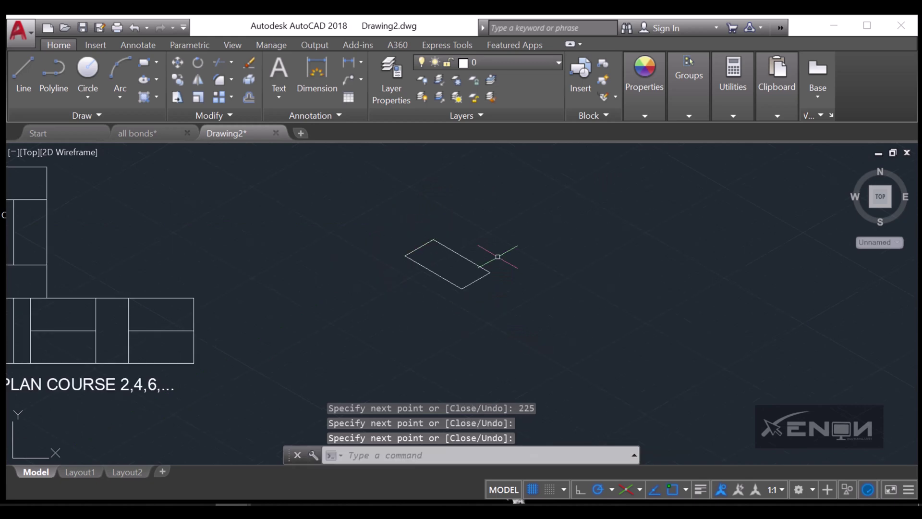
Draw an isometric closer 56.25 wide and 225 long against the upper-right long edge of the isometric brick
{"action": "key", "text": "Return"}
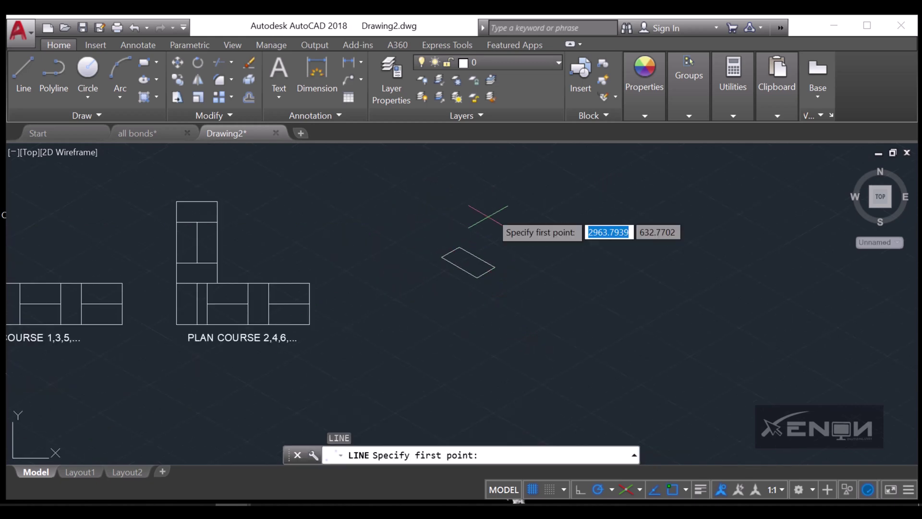
{"action": "left_click", "coordinate": [459, 248]}
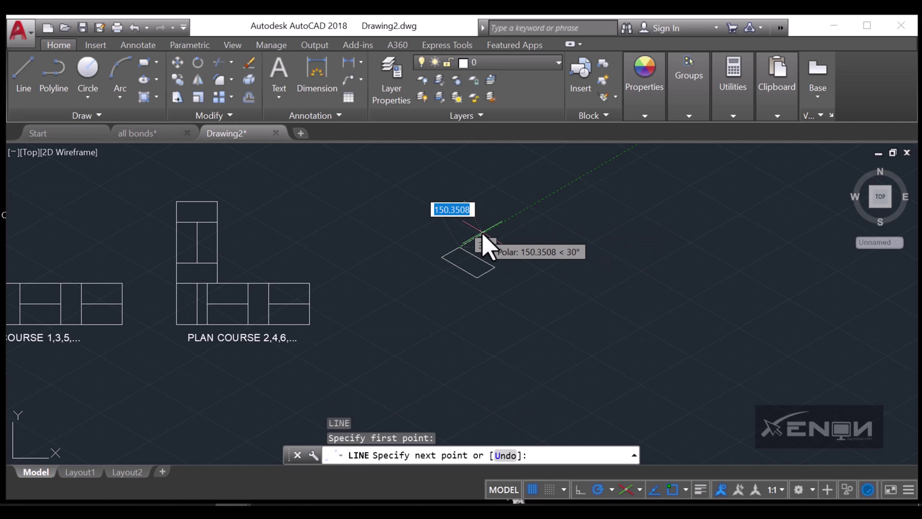
{"action": "type", "text": "56"}
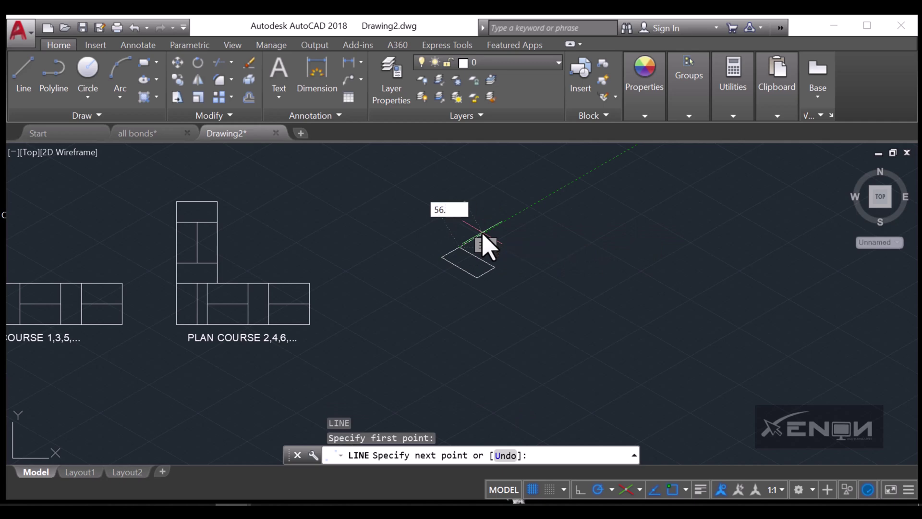
{"action": "type", "text": ".25"}
{"action": "key", "text": "Return"}
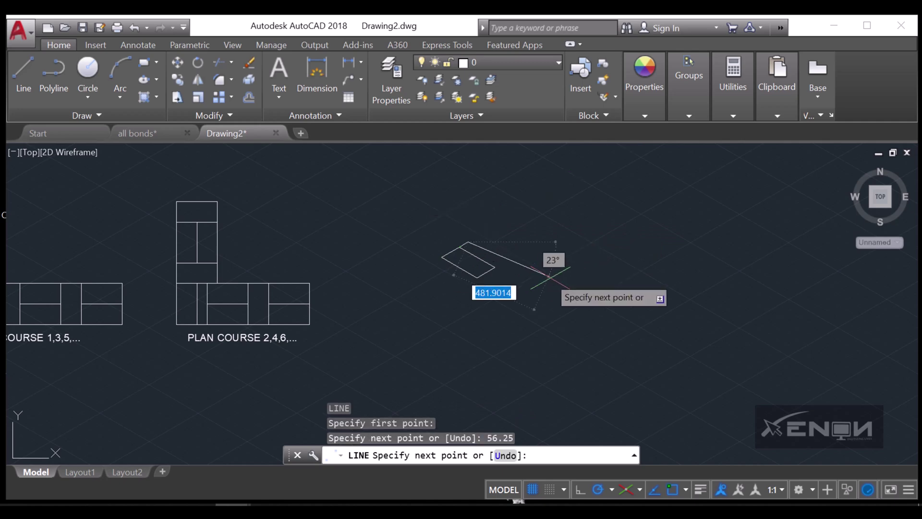
{"action": "scroll", "coordinate": [531, 283], "scroll_direction": "up", "scroll_amount": 2}
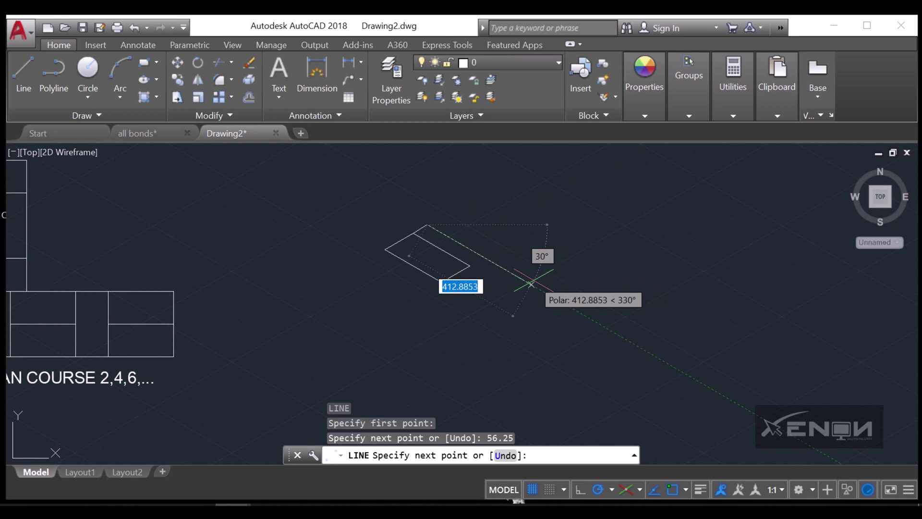
{"action": "type", "text": "225"}
{"action": "key", "text": "Return"}
{"action": "scroll", "coordinate": [461, 273], "scroll_direction": "up", "scroll_amount": 4}
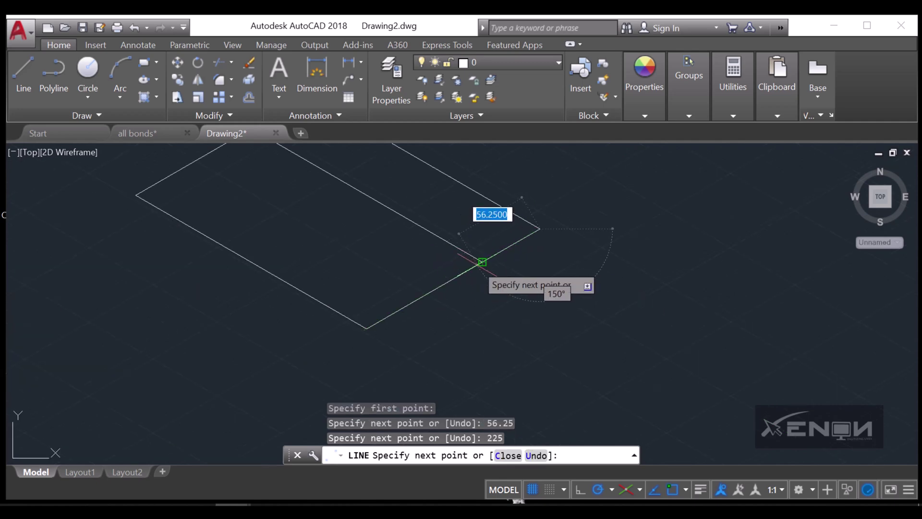
{"action": "left_click", "coordinate": [482, 262]}
{"action": "key", "text": "Return"}
{"action": "scroll", "coordinate": [509, 298], "scroll_direction": "down", "scroll_amount": 5}
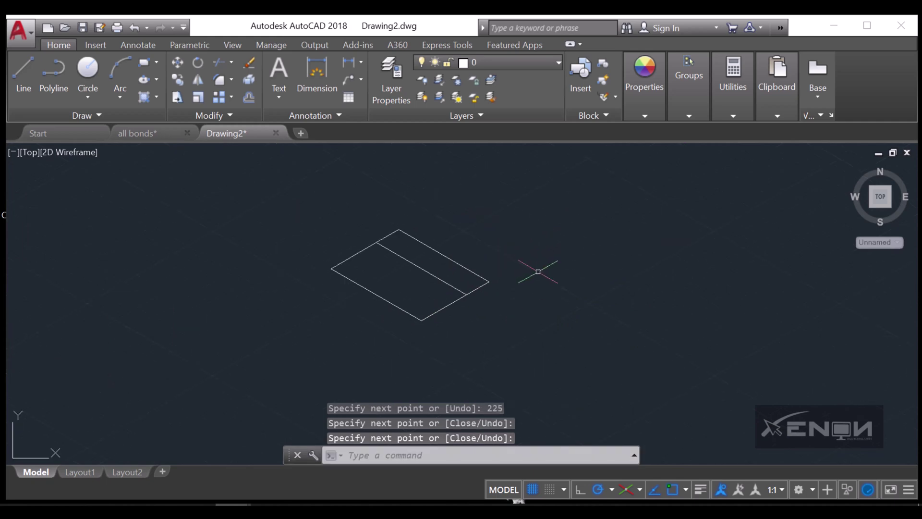
Draw a 225 by 225 isometric square against the closer's upper-right long edge, running 225 at 30° and 225 at 330°
{"action": "scroll", "coordinate": [497, 248], "scroll_direction": "up", "scroll_amount": 2}
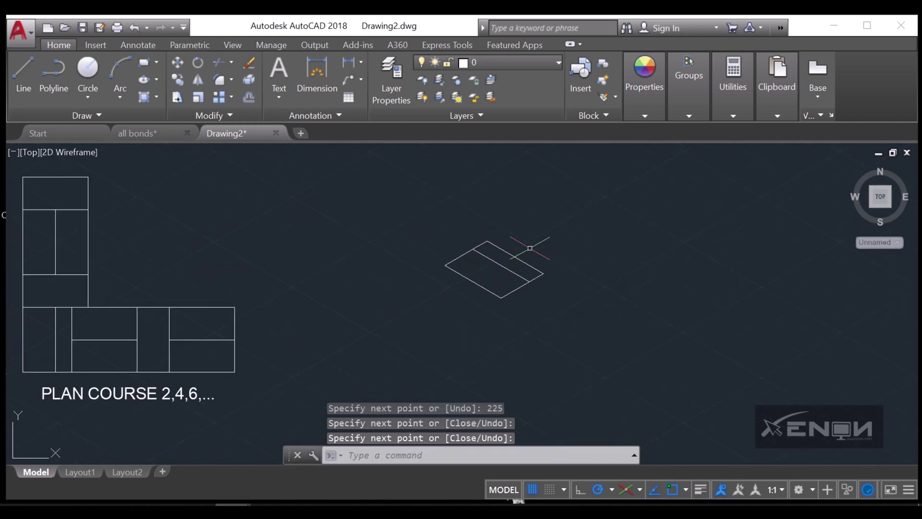
{"action": "scroll", "coordinate": [530, 248], "scroll_direction": "down", "scroll_amount": 2}
{"action": "type", "text": "l"}
{"action": "key", "text": "Return"}
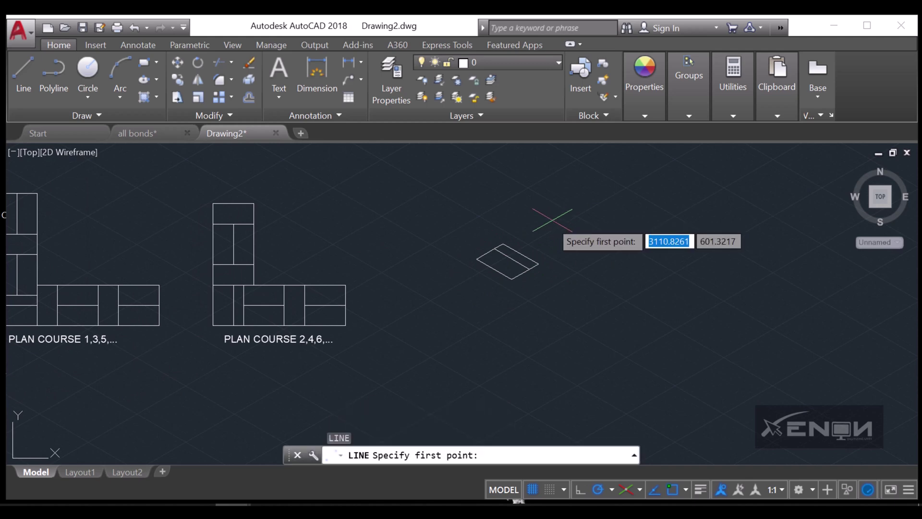
{"action": "left_click", "coordinate": [503, 244]}
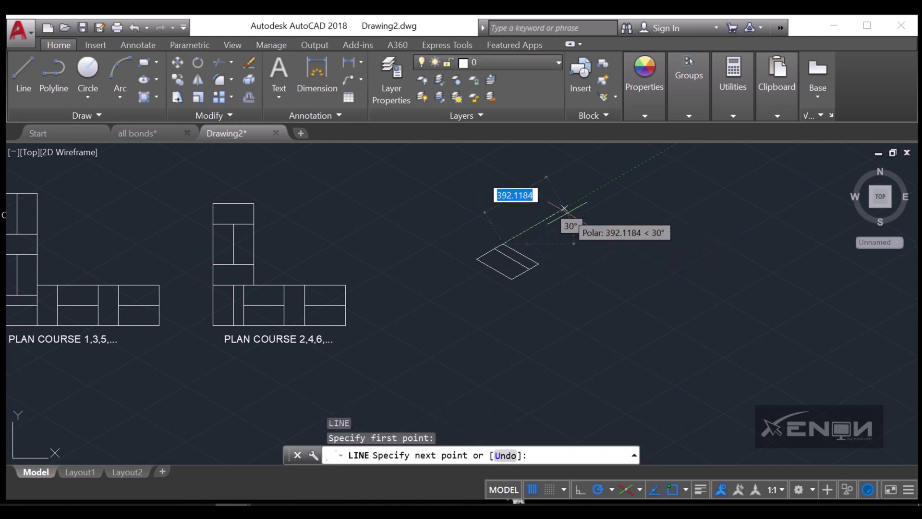
{"action": "type", "text": "225"}
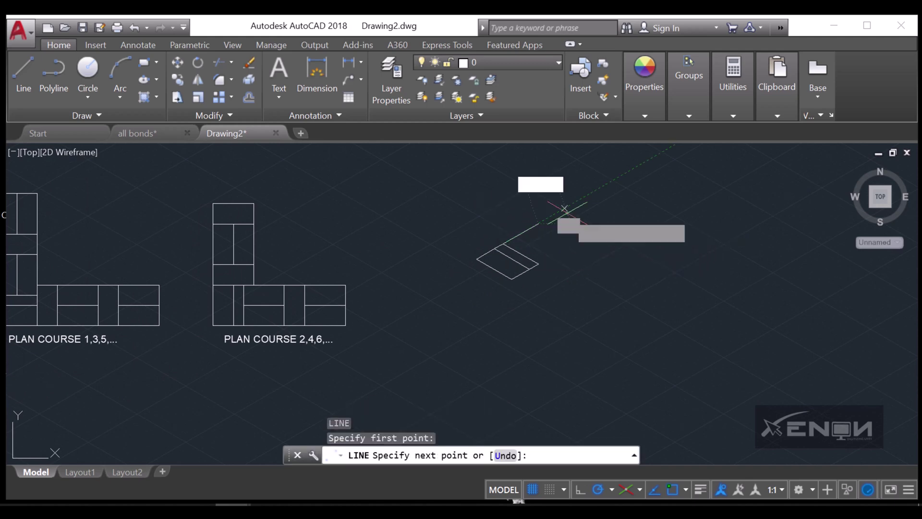
{"action": "key", "text": "Return"}
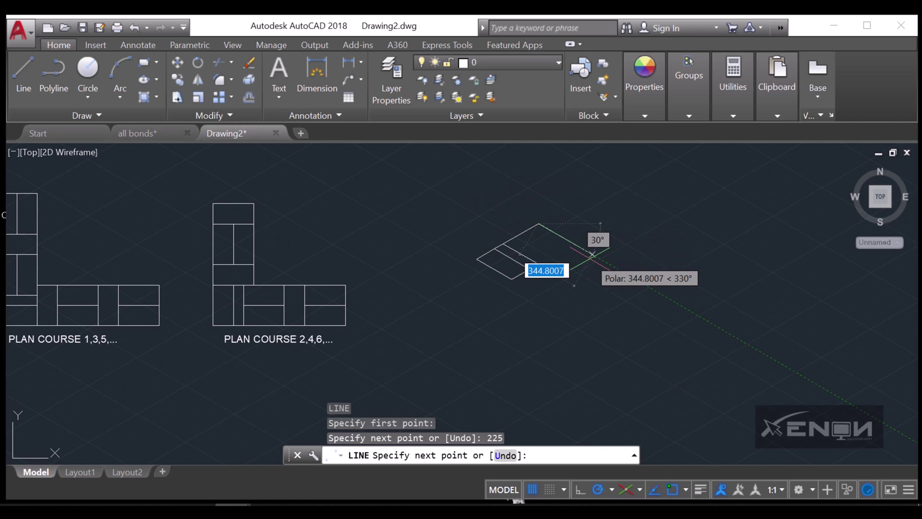
{"action": "type", "text": "225"}
{"action": "key", "text": "Return"}
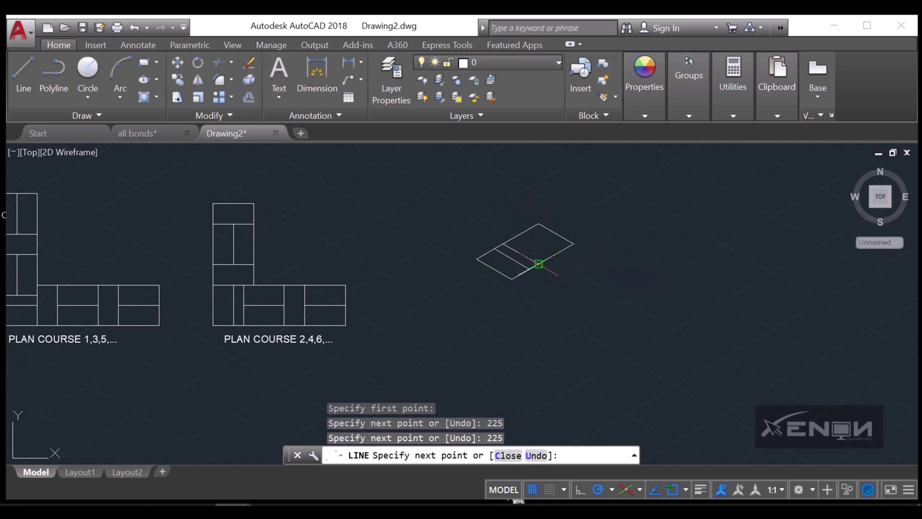
{"action": "left_click", "coordinate": [538, 264]}
{"action": "key", "text": "Return"}
Split the isometric square into two stretchers with a line joining the midpoints of the closer's edge and the square's far edge
{"action": "key", "text": "Return"}
{"action": "left_click", "coordinate": [520, 254]}
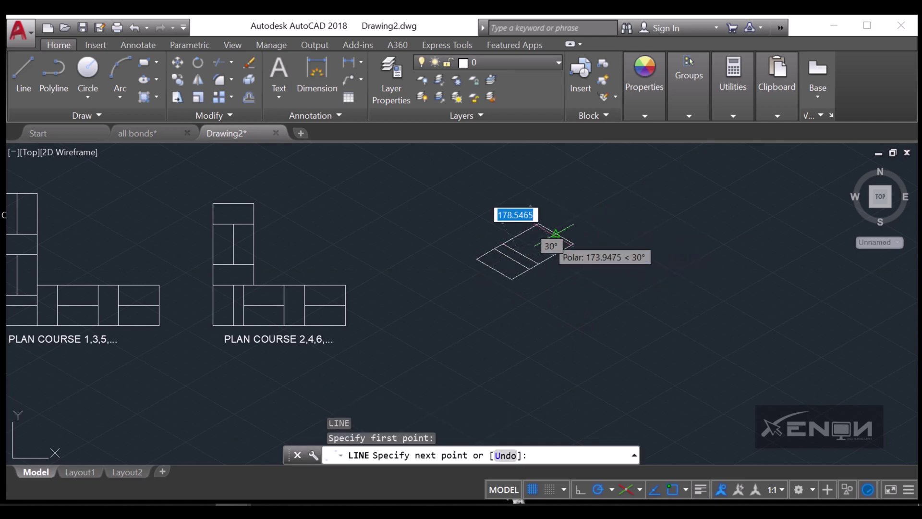
{"action": "left_click", "coordinate": [556, 234]}
{"action": "key", "text": "Return"}
{"action": "middle_click_drag", "start_coordinate": [598, 237], "coordinate": [521, 262]}
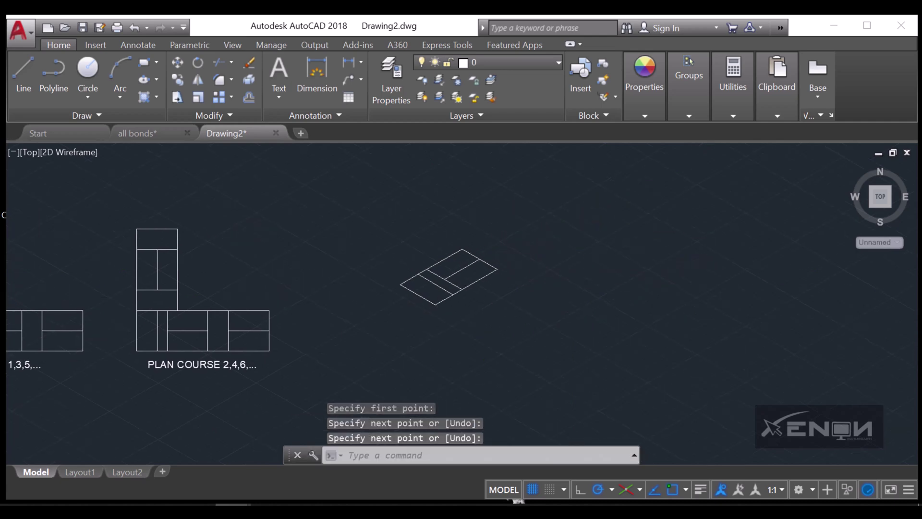
{"action": "key", "text": "Return"}
{"action": "key", "text": "Escape"}
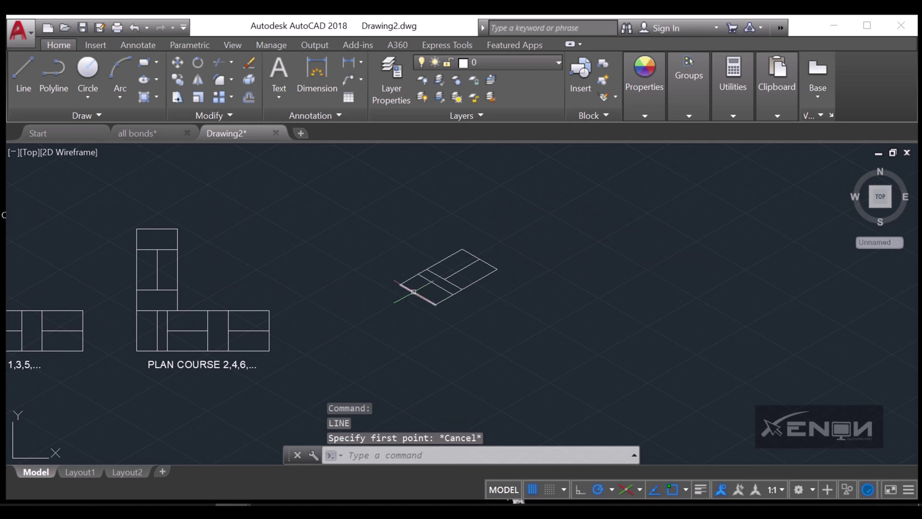
Copy the first isometric brick's three edge lines from its left corner to the top corner of the stretcher pair
{"action": "left_click", "coordinate": [409, 279]}
{"action": "left_click", "coordinate": [444, 299]}
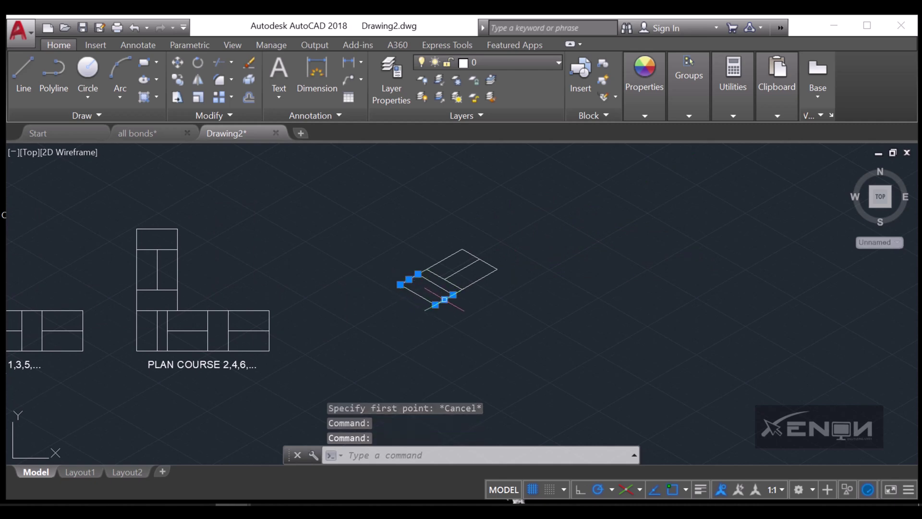
{"action": "left_click", "coordinate": [440, 287]}
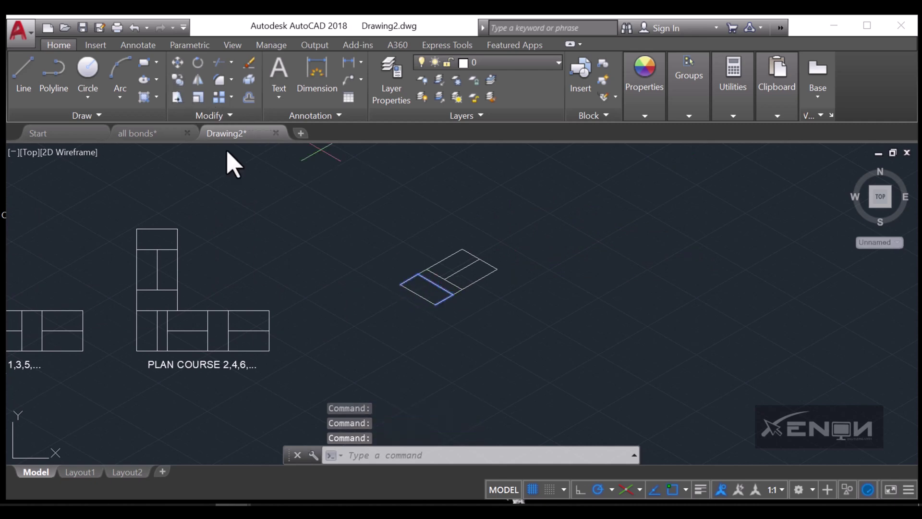
{"action": "type", "text": "co"}
{"action": "key", "text": "Return"}
{"action": "left_click", "coordinate": [401, 284]}
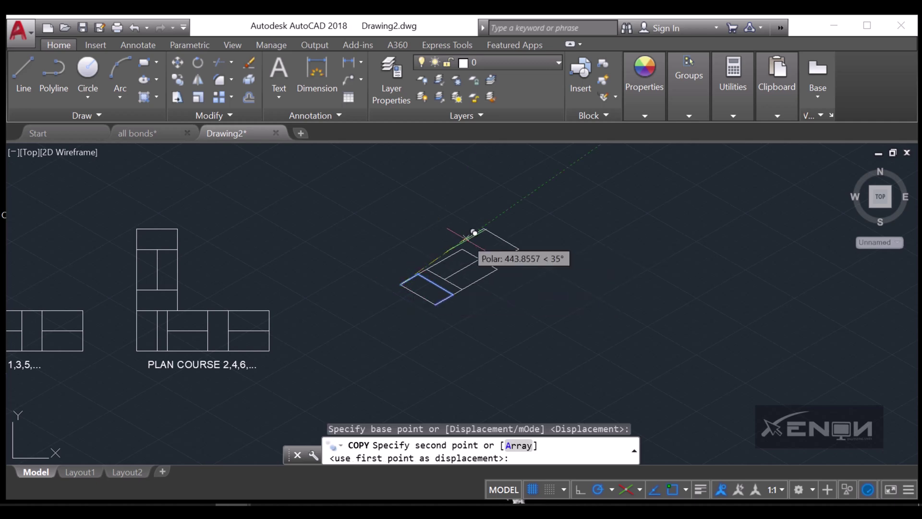
{"action": "left_click", "coordinate": [463, 250]}
{"action": "key", "text": "Return"}
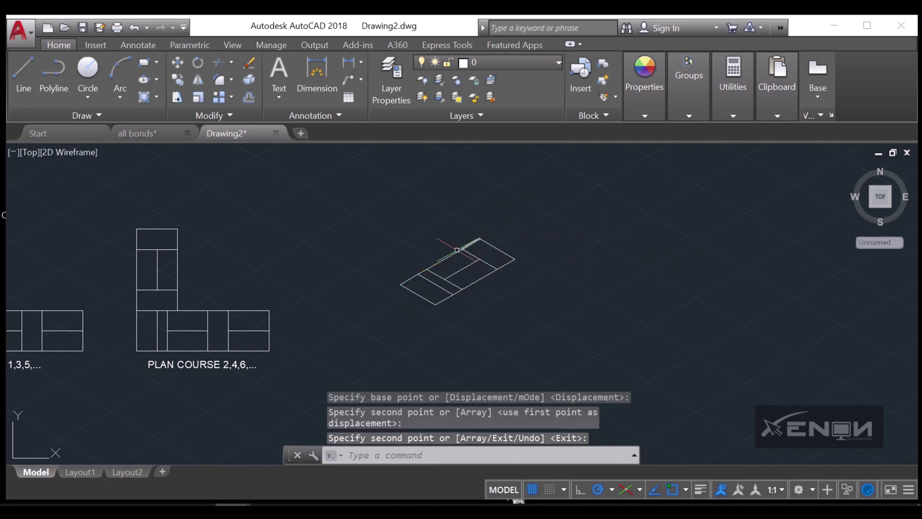
Copy the isometric stretcher pair to the far end of the copied header, extending the leg running at 30°
{"action": "left_click", "coordinate": [465, 270]}
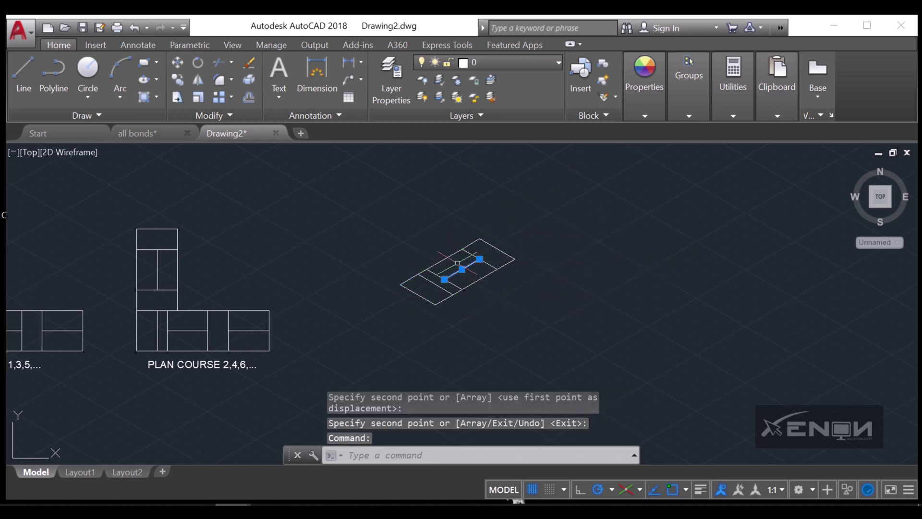
{"action": "left_click", "coordinate": [449, 259]}
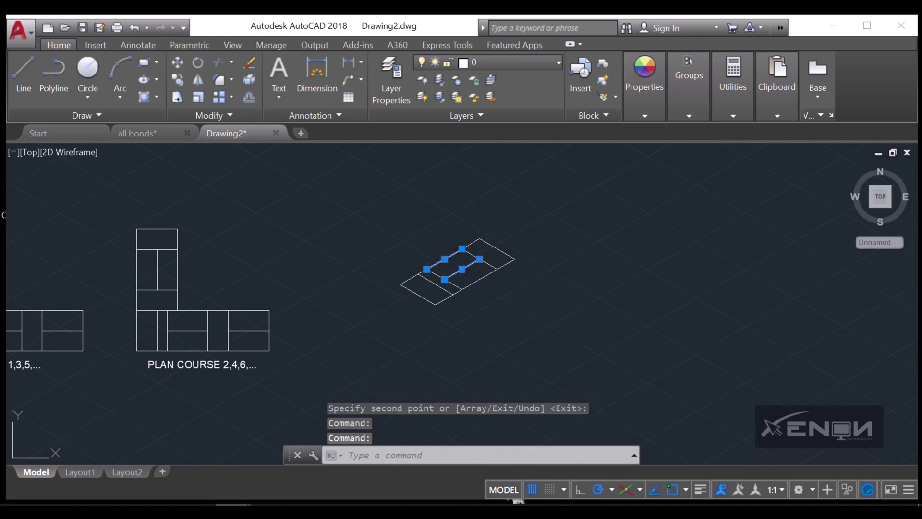
{"action": "left_click", "coordinate": [483, 277]}
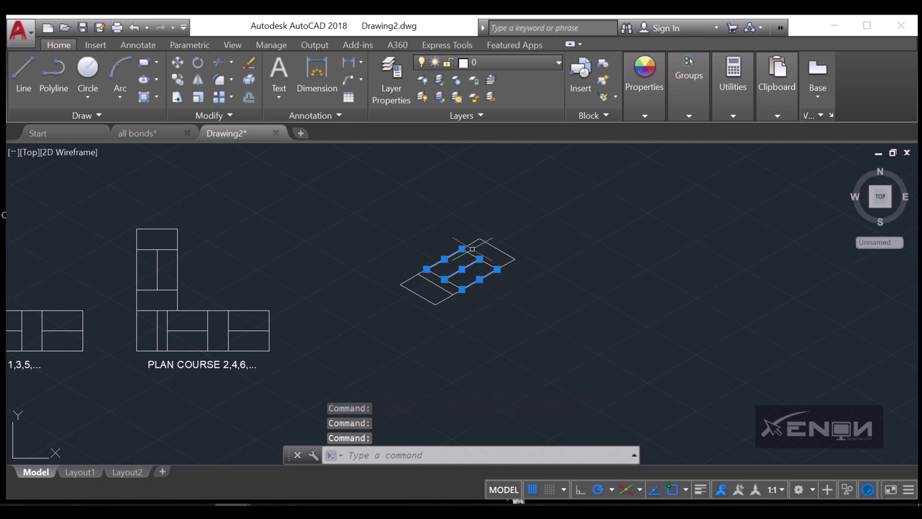
{"action": "left_click", "coordinate": [177, 79]}
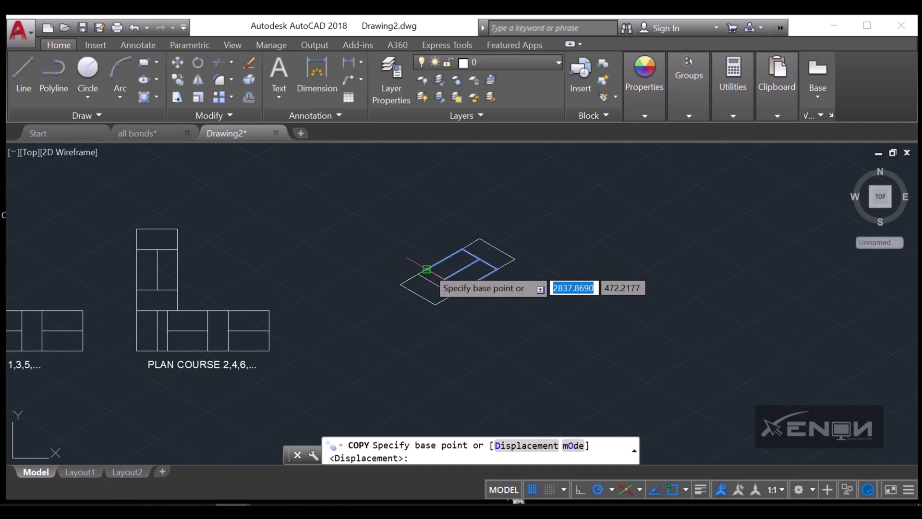
{"action": "left_click", "coordinate": [426, 269]}
{"action": "left_click", "coordinate": [480, 240]}
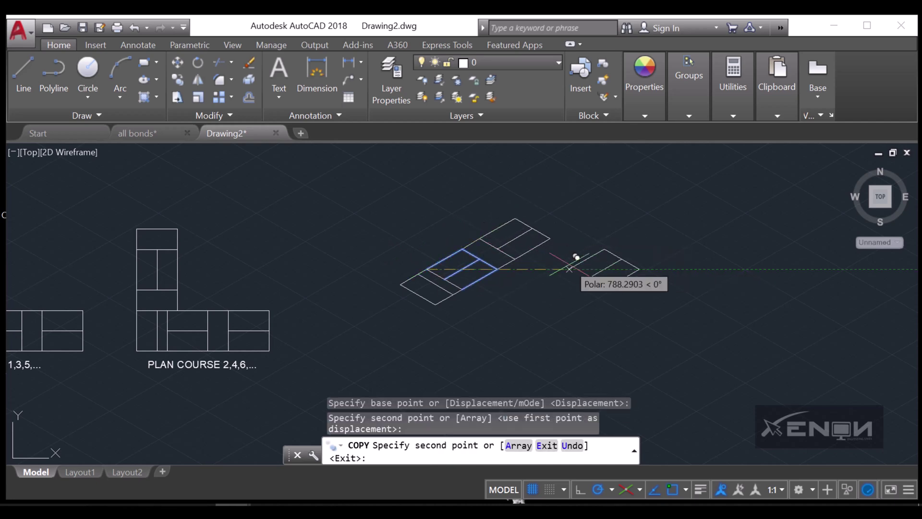
{"action": "key", "text": "Return"}
{"action": "mouse_move", "coordinate": [535, 309]}
{"action": "middle_mouse_down"}
{"action": "mouse_move", "coordinate": [584, 314]}
{"action": "mouse_move", "coordinate": [541, 311]}
{"action": "middle_mouse_up"}
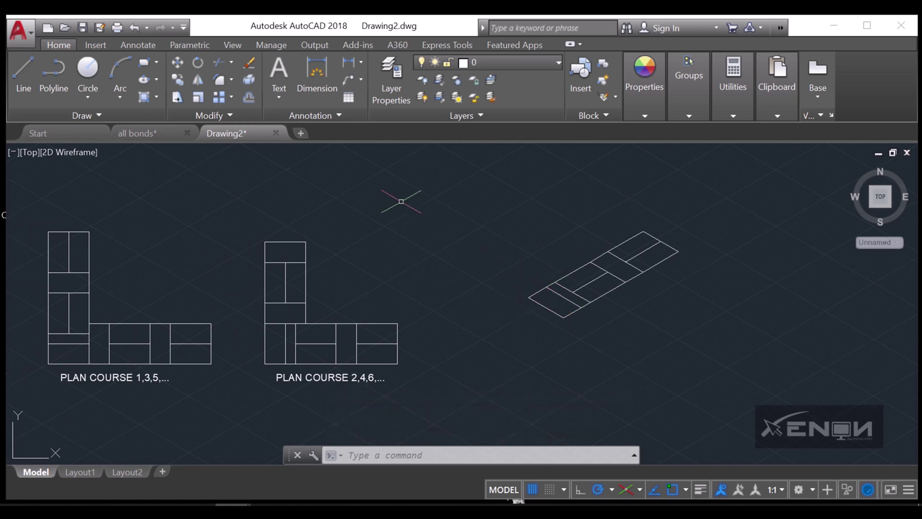
Draw an isometric brick from the corner brick's left corner, 112.5 at 150° and 225 at 30°, closing back onto the wall edge
{"action": "middle_click_drag", "start_coordinate": [540, 297], "coordinate": [497, 307]}
{"action": "left_click", "coordinate": [24, 79]}
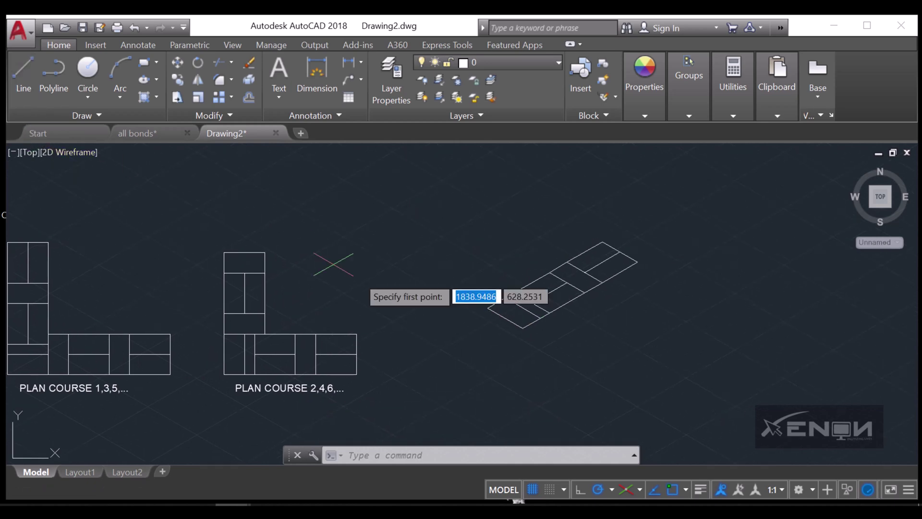
{"action": "scroll", "coordinate": [449, 303], "scroll_direction": "up", "scroll_amount": 2}
{"action": "left_click", "coordinate": [510, 312]}
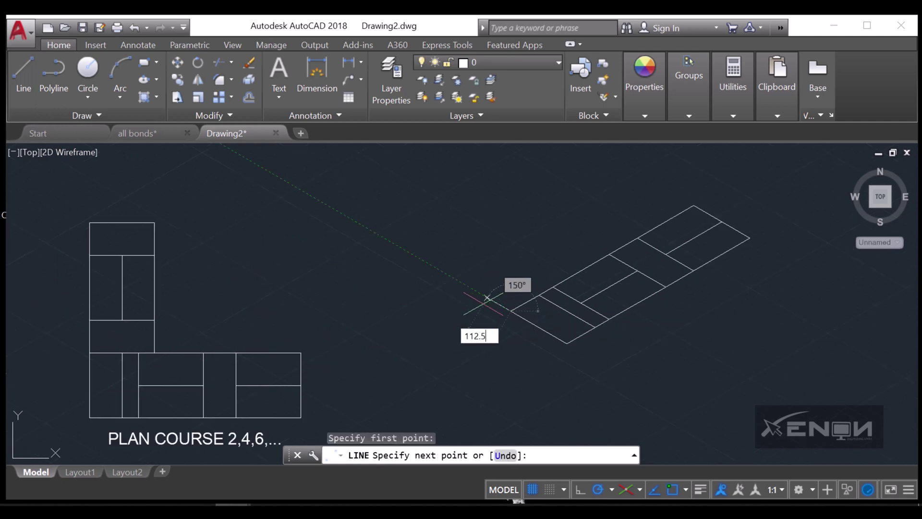
{"action": "type", "text": "112.5"}
{"action": "key", "text": "Return"}
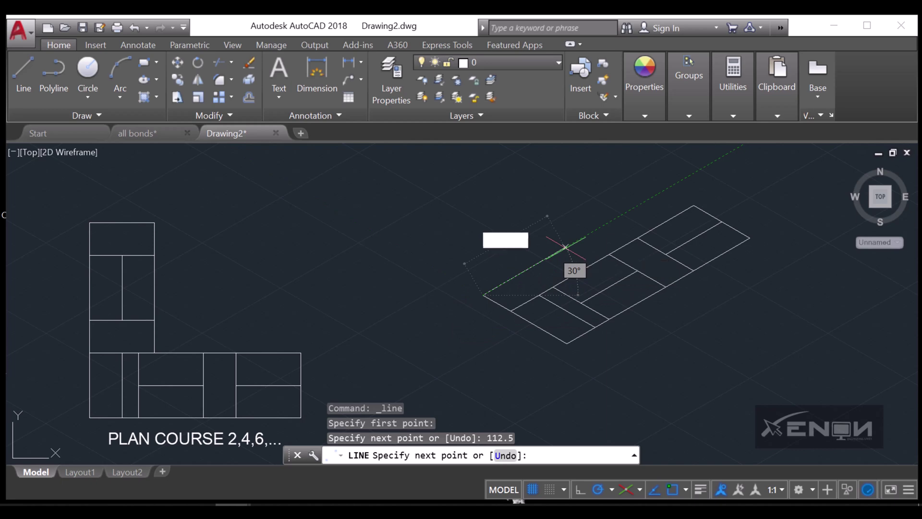
{"action": "key", "text": "Return"}
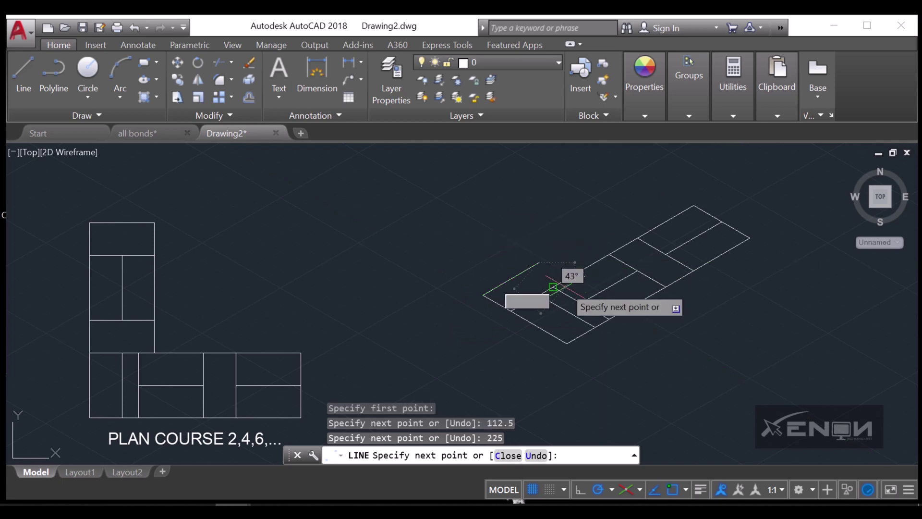
{"action": "scroll", "coordinate": [569, 281], "scroll_direction": "up", "scroll_amount": 5}
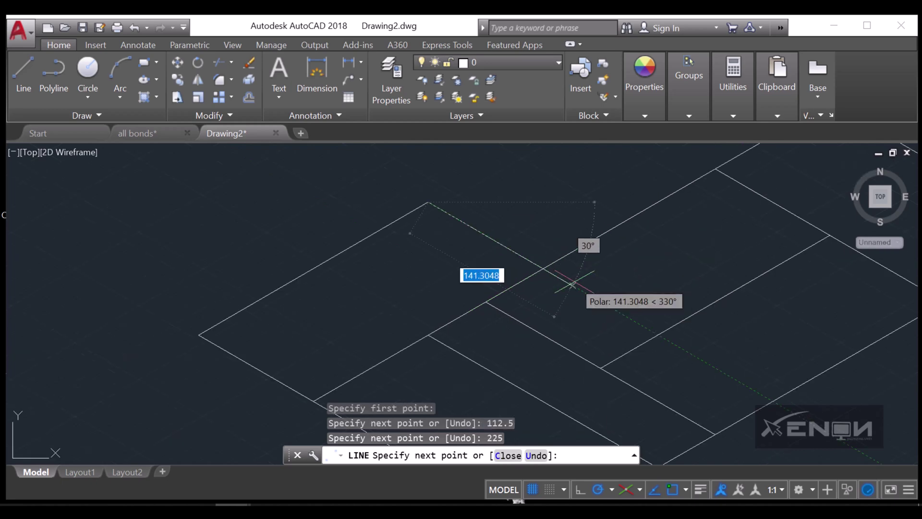
{"action": "left_click", "coordinate": [543, 269]}
{"action": "key", "text": "Return"}
{"action": "scroll", "coordinate": [534, 269], "scroll_direction": "down", "scroll_amount": 6}
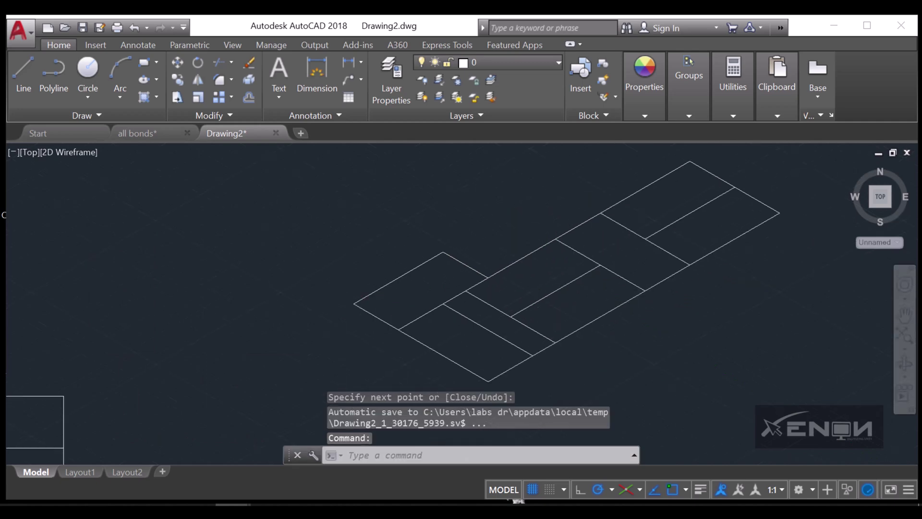
Draw a 225 by 225 isometric square beyond the new brick, running 225 at 150° and 225 at 30° back to the brick's top corner
{"action": "mouse_move", "coordinate": [475, 281]}
{"action": "middle_mouse_down"}
{"action": "mouse_move", "coordinate": [439, 281]}
{"action": "mouse_move", "coordinate": [451, 302]}
{"action": "middle_mouse_up"}
{"action": "scroll", "coordinate": [441, 270], "scroll_direction": "up", "scroll_amount": 2}
{"action": "key", "text": "Return"}
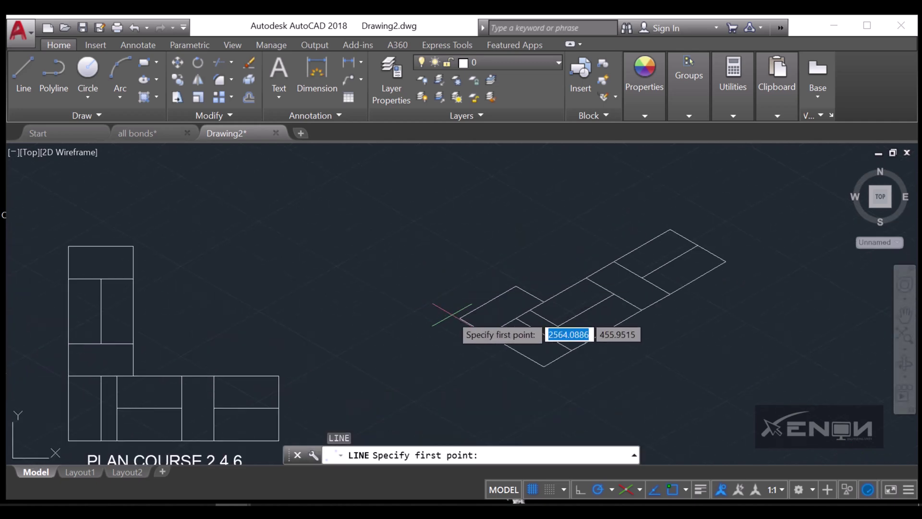
{"action": "left_click", "coordinate": [460, 318]}
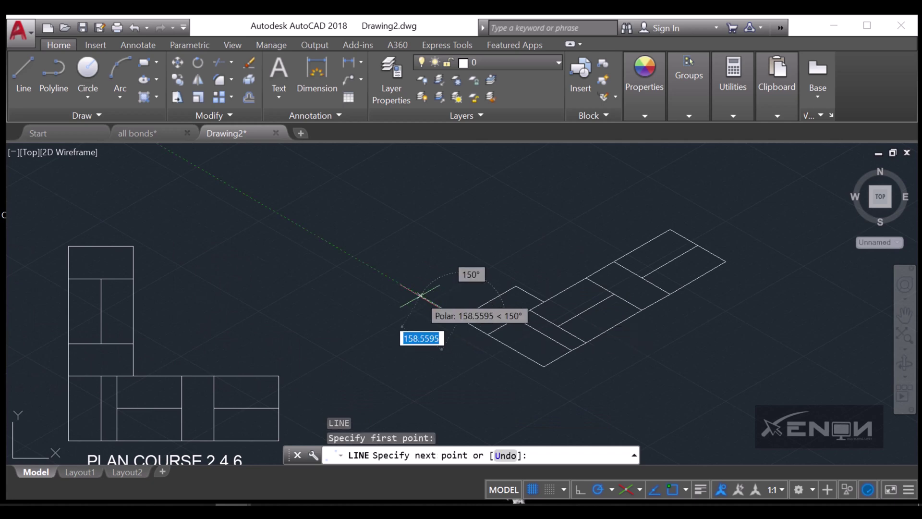
{"action": "type", "text": "225"}
{"action": "key", "text": "Return"}
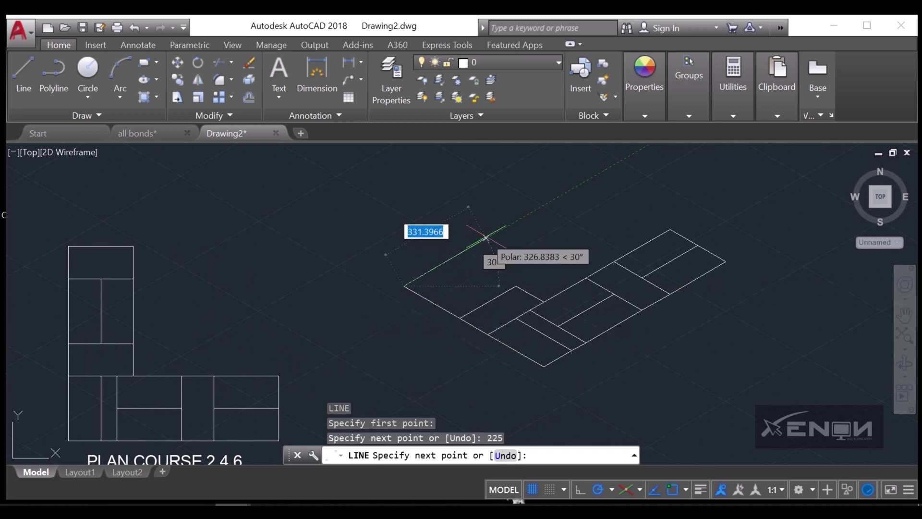
{"action": "type", "text": "225"}
{"action": "key", "text": "Return"}
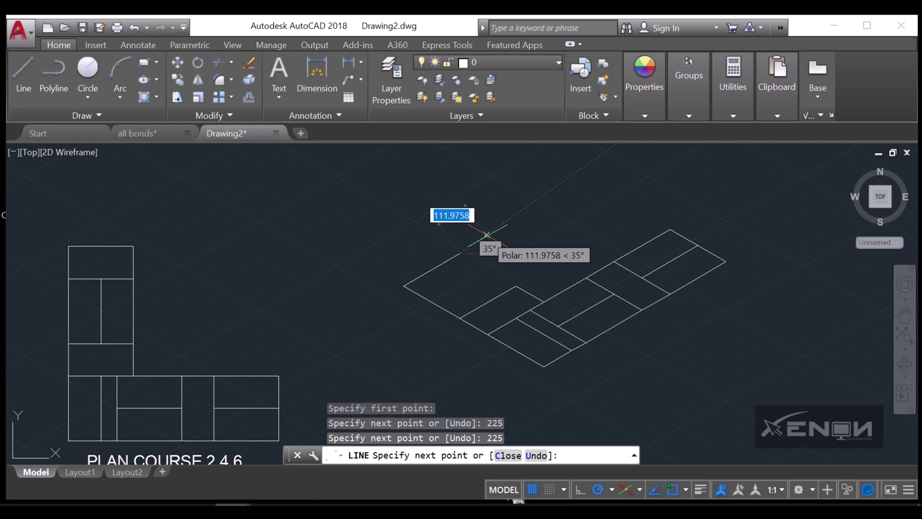
{"action": "key", "text": "Return"}
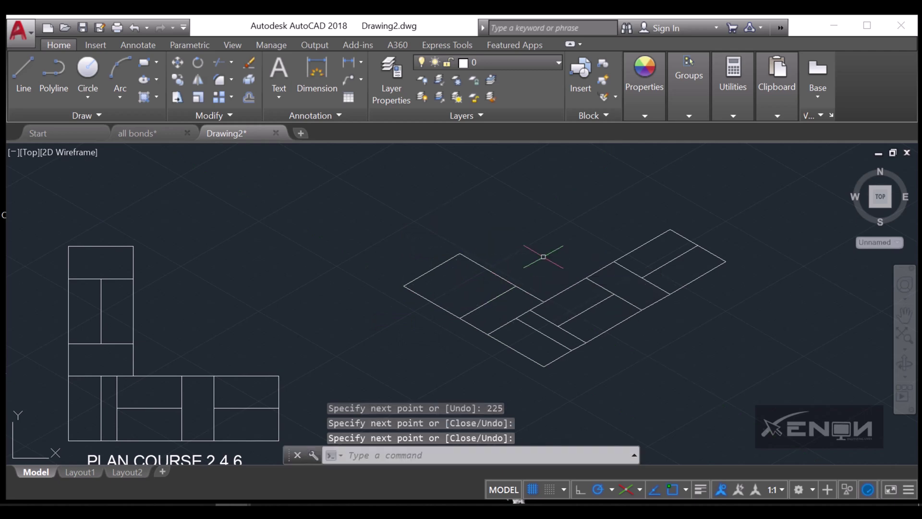
Split the second leg's isometric square into two stretchers with a line between the midpoints of its near and far edges
{"action": "key", "text": "Return"}
{"action": "left_click", "coordinate": [487, 302]}
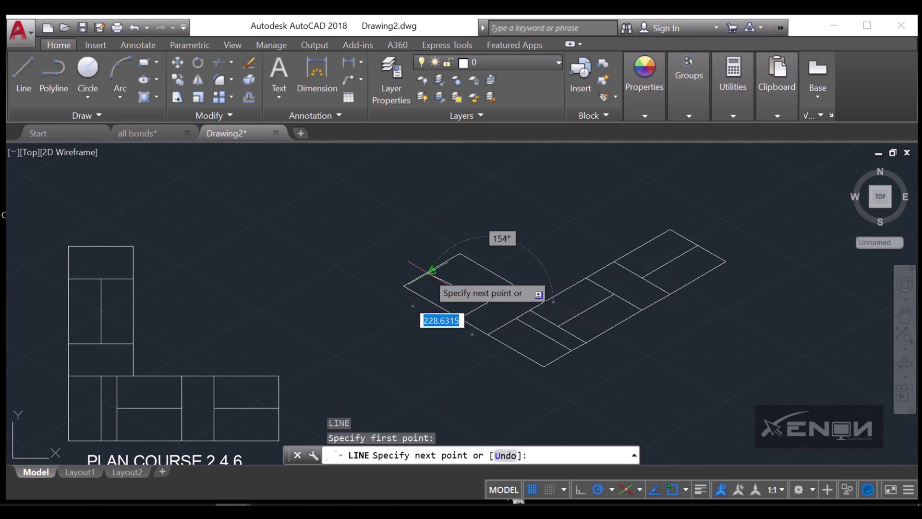
{"action": "left_click", "coordinate": [432, 270]}
{"action": "key", "text": "Return"}
{"action": "scroll", "coordinate": [452, 245], "scroll_direction": "down", "scroll_amount": 2}
{"action": "middle_click_drag", "start_coordinate": [425, 279], "coordinate": [454, 303]}
{"action": "key", "text": "Return"}
{"action": "key", "text": "Escape"}
Copy the second leg's 112.5 wide brick outline to the far left corner of its stretcher pair to end the leg
{"action": "scroll", "coordinate": [521, 308], "scroll_direction": "up", "scroll_amount": 4}
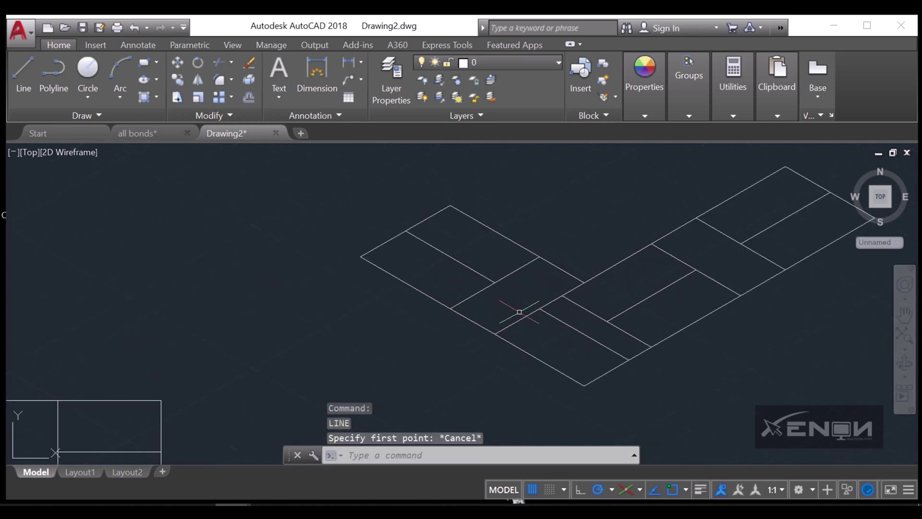
{"action": "left_click", "coordinate": [480, 321]}
{"action": "left_click", "coordinate": [483, 285]}
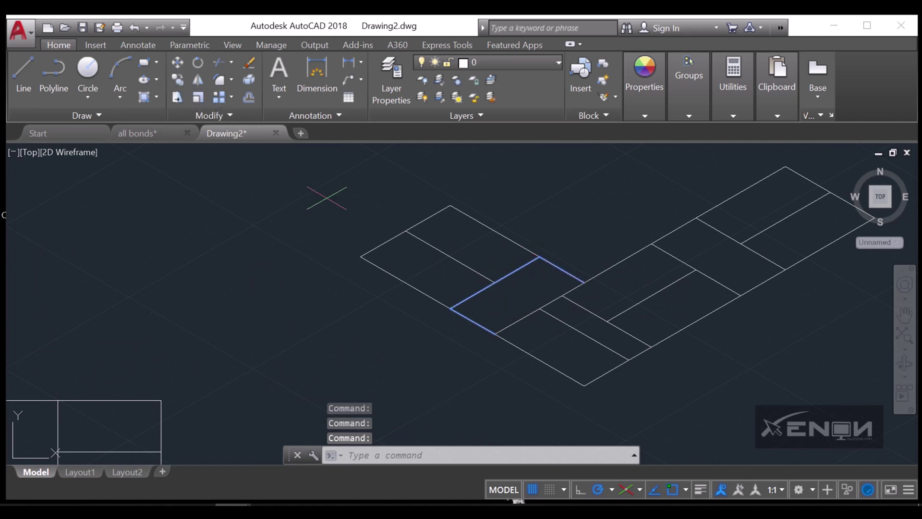
{"action": "type", "text": "co"}
{"action": "key", "text": "Return"}
{"action": "left_click", "coordinate": [494, 332]}
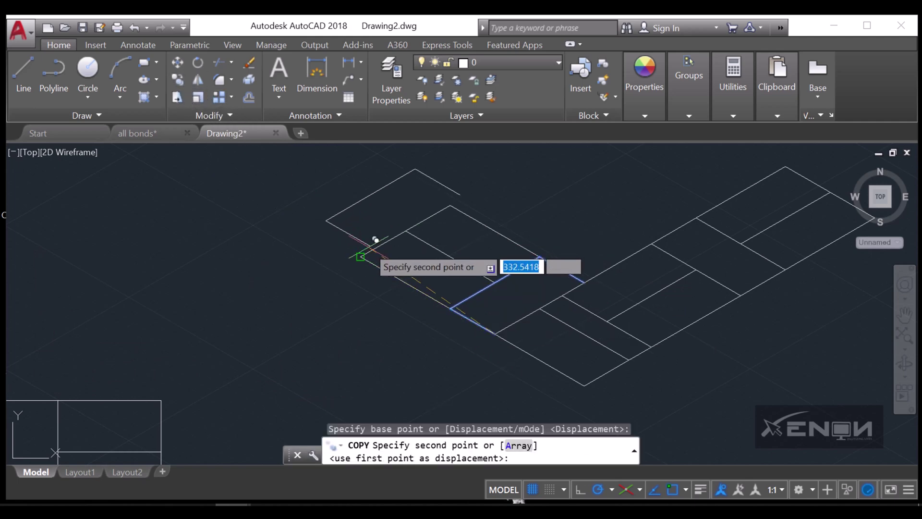
{"action": "left_click", "coordinate": [360, 256]}
{"action": "key", "text": "Return"}
{"action": "scroll", "coordinate": [452, 240], "scroll_direction": "down", "scroll_amount": 2}
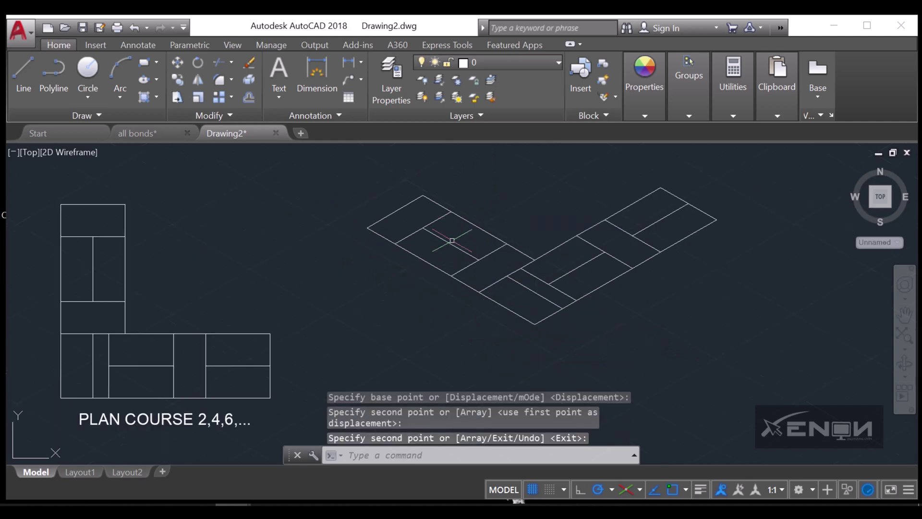
Draw the outer side faces of the L-shaped course, 75 down from its far left corner, parallel along both outer edges, and up to the right end corner
{"action": "middle_click_drag", "start_coordinate": [452, 240], "coordinate": [393, 226]}
{"action": "left_click", "coordinate": [23, 72]}
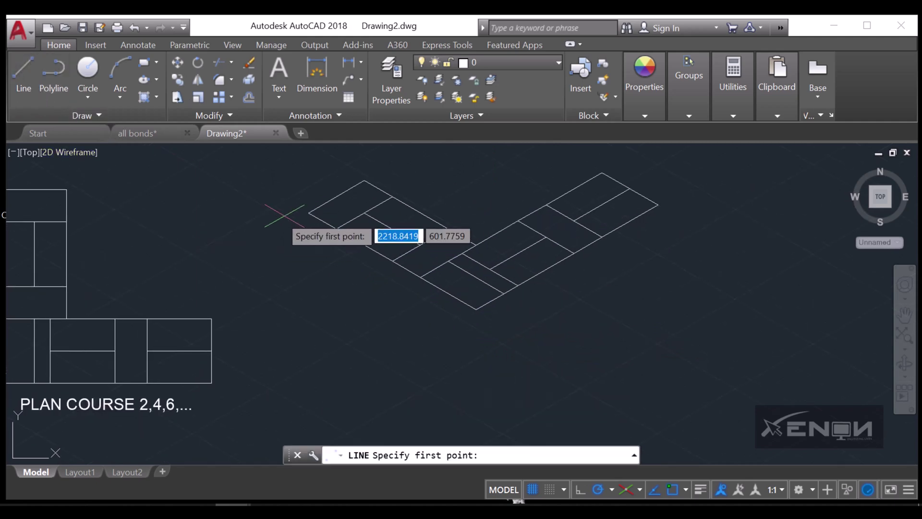
{"action": "left_click", "coordinate": [309, 213]}
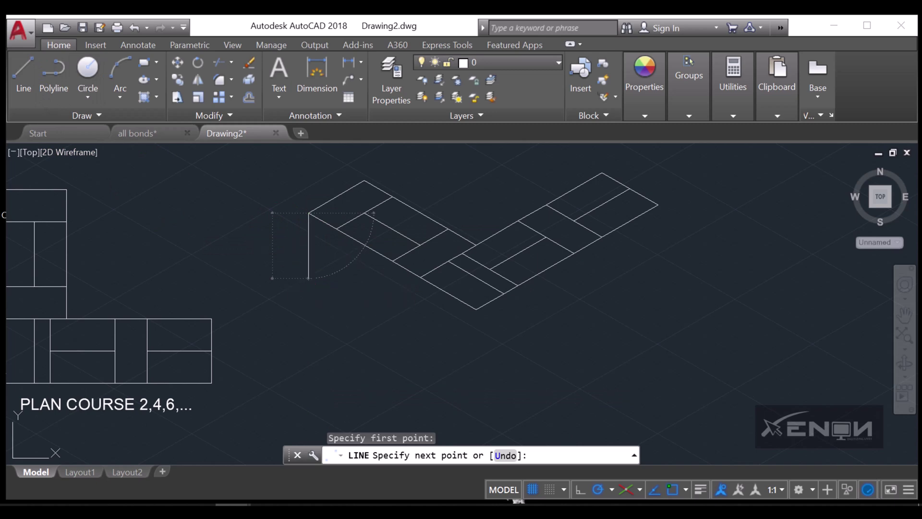
{"action": "type", "text": "75"}
{"action": "key", "text": "Return"}
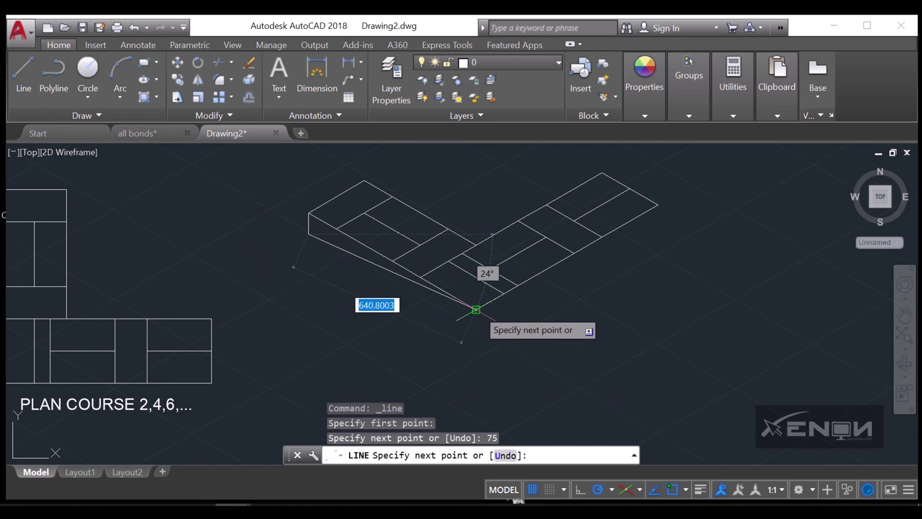
{"action": "left_click", "coordinate": [476, 330]}
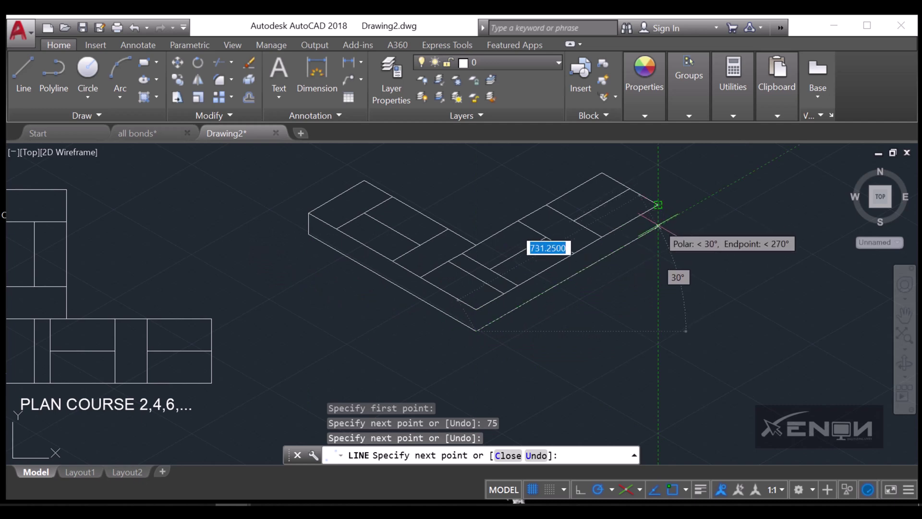
{"action": "left_click", "coordinate": [658, 205]}
{"action": "left_click", "coordinate": [658, 204]}
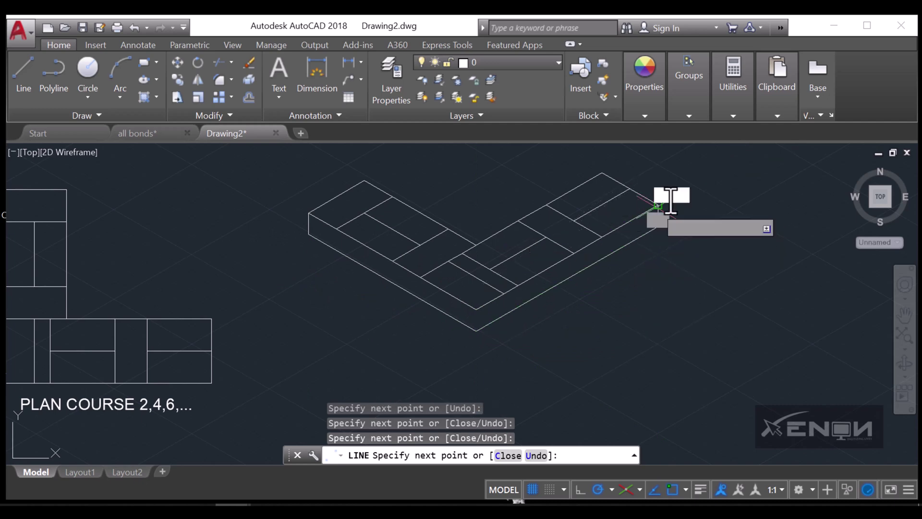
{"action": "key", "text": "Return"}
Copy the vertical edge at the right end of the course to every brick joint along the right leg's outer face
{"action": "scroll", "coordinate": [664, 205], "scroll_direction": "up", "scroll_amount": 3}
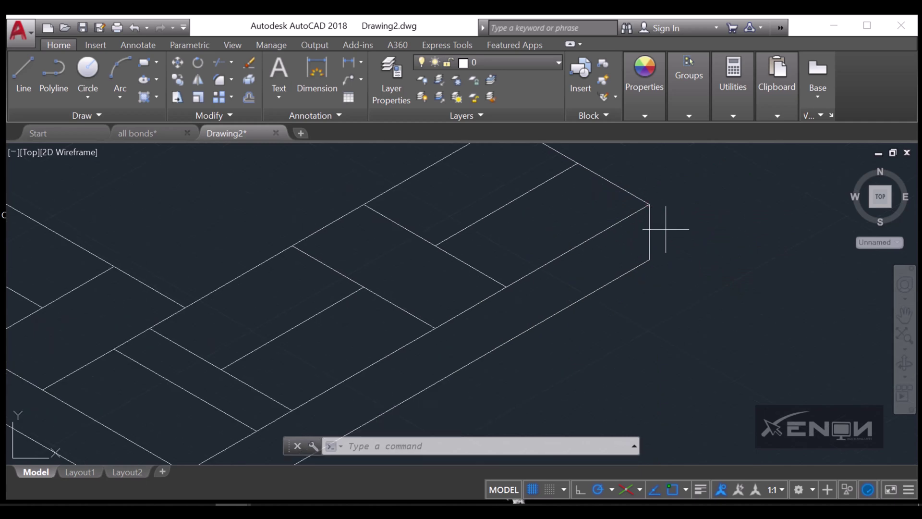
{"action": "left_click", "coordinate": [663, 230]}
{"action": "left_click", "coordinate": [622, 223]}
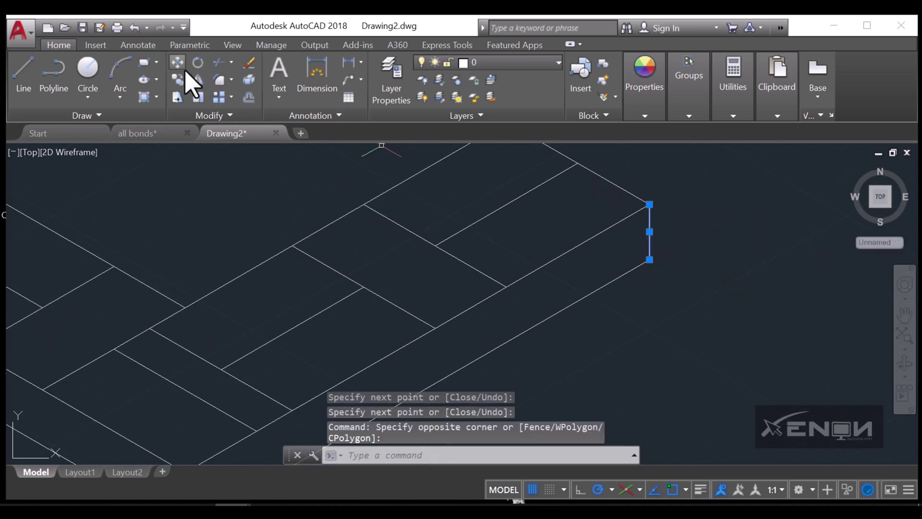
{"action": "type", "text": "co"}
{"action": "key", "text": "Return"}
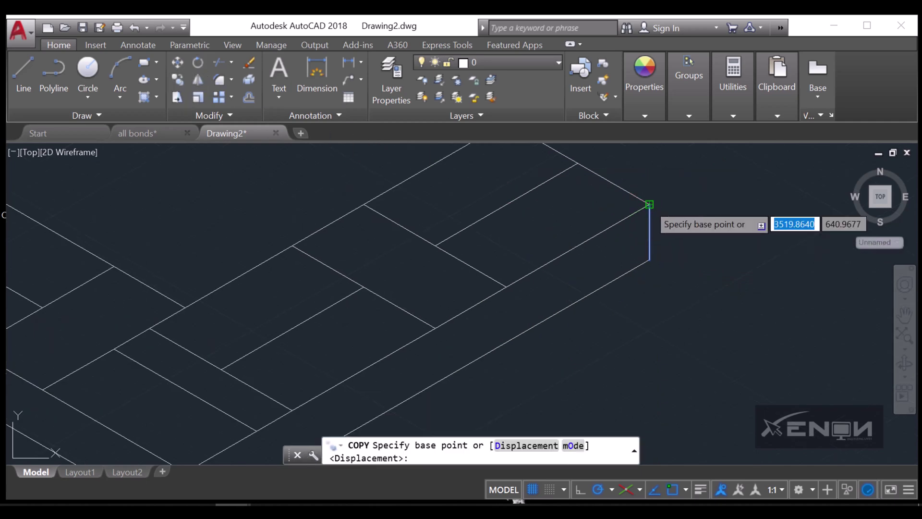
{"action": "left_click", "coordinate": [650, 205]}
{"action": "left_click", "coordinate": [508, 286]}
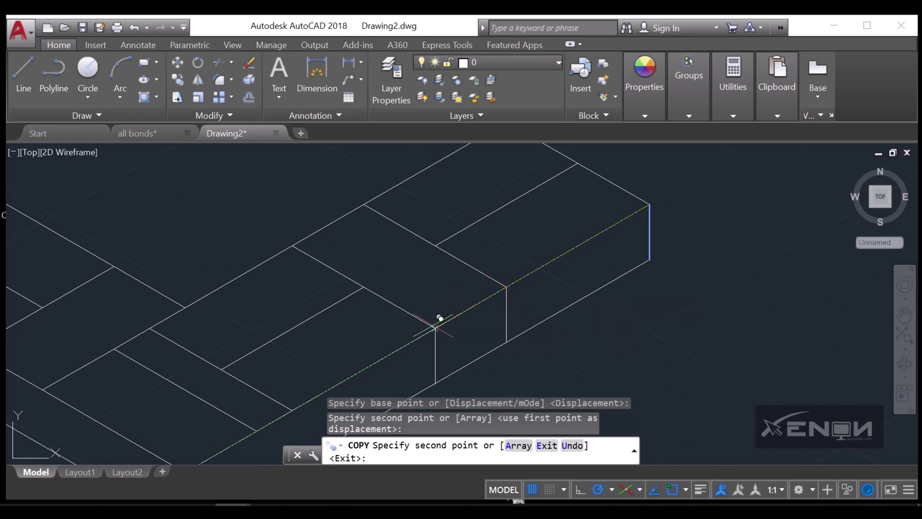
{"action": "scroll", "coordinate": [437, 322], "scroll_direction": "down", "scroll_amount": 4}
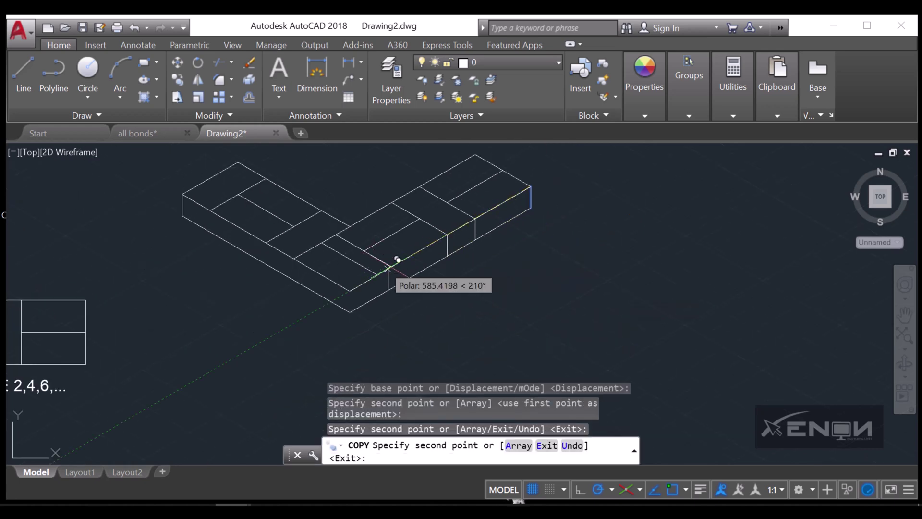
{"action": "left_click", "coordinate": [391, 266]}
{"action": "left_click", "coordinate": [378, 274]}
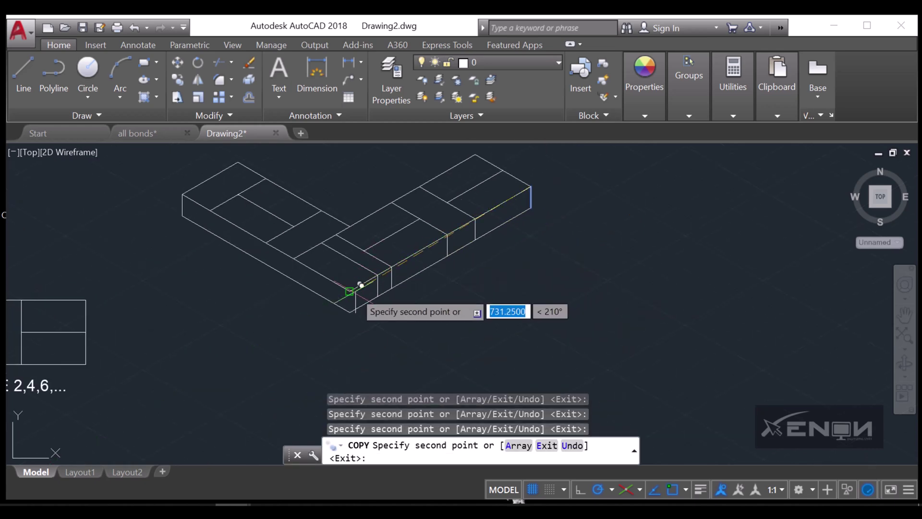
Copy the same vertical edge to the three brick joints along the left leg's outer face
{"action": "left_click", "coordinate": [294, 259]}
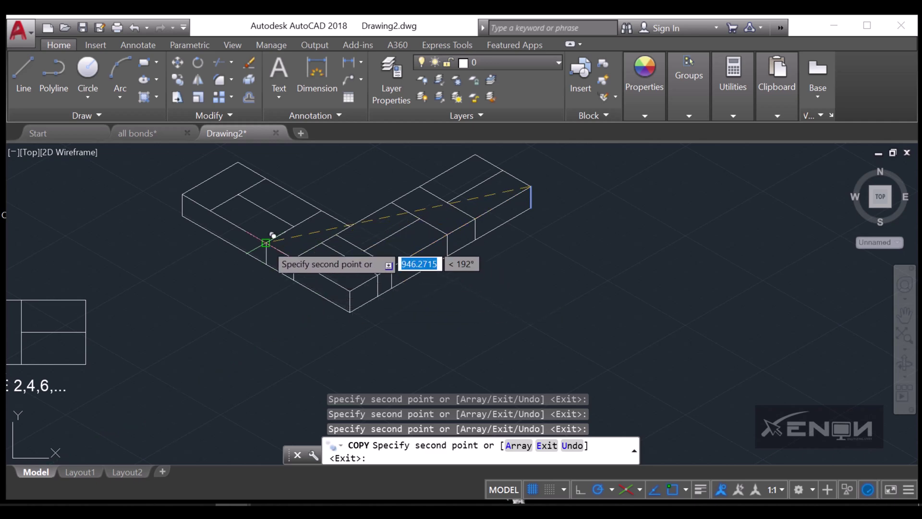
{"action": "left_click", "coordinate": [266, 242]}
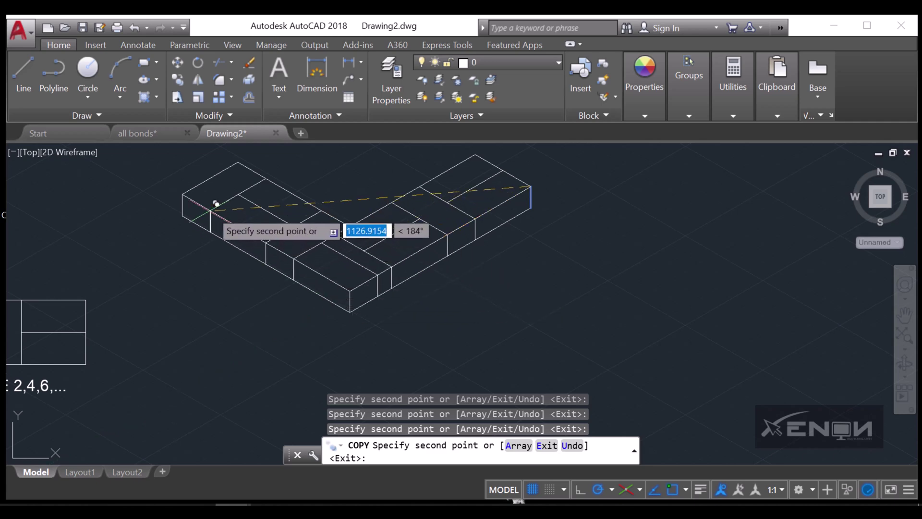
{"action": "left_click", "coordinate": [216, 203]}
{"action": "key", "text": "Return"}
{"action": "scroll", "coordinate": [212, 259], "scroll_direction": "down", "scroll_amount": 3}
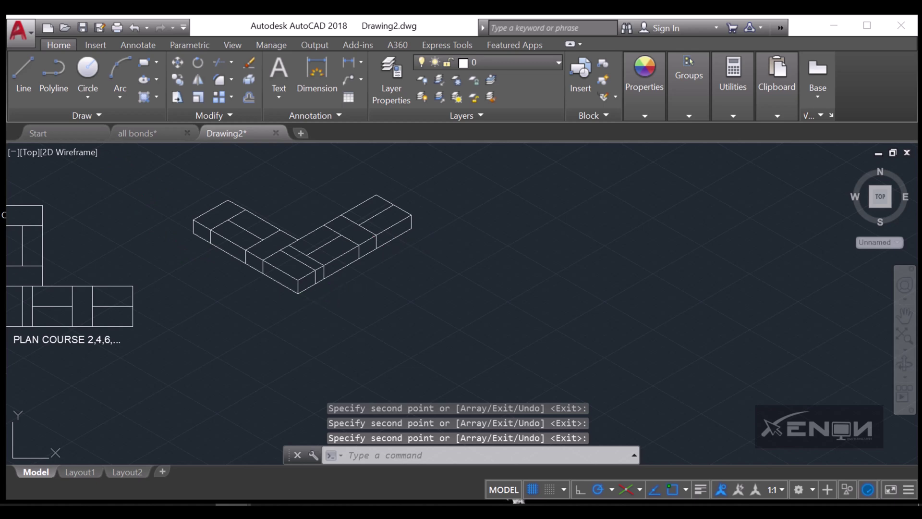
Start the course below from the near bottom corner with a brick face 75 down, 112.5 at 150°, and back up to the course above
{"action": "middle_click_drag", "start_coordinate": [256, 305], "coordinate": [395, 304]}
{"action": "scroll", "coordinate": [370, 290], "scroll_direction": "up", "scroll_amount": 3}
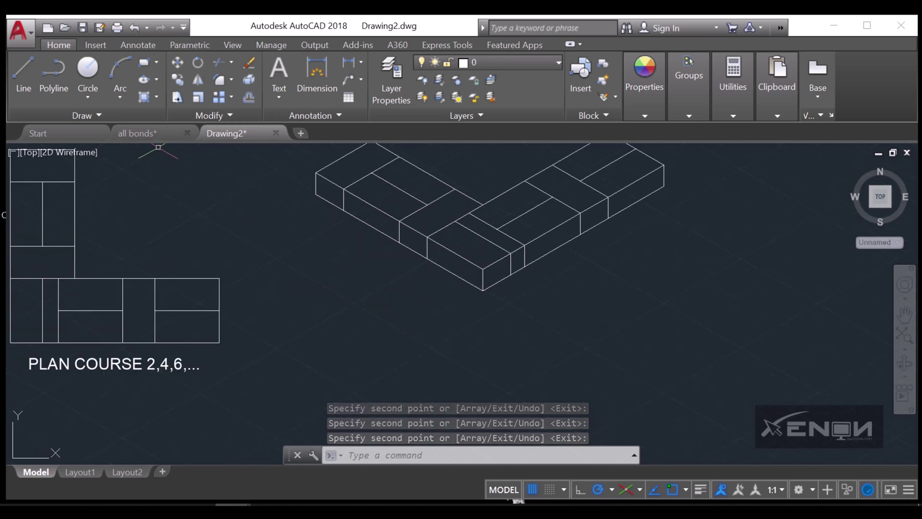
{"action": "left_click", "coordinate": [26, 84]}
{"action": "scroll", "coordinate": [509, 313], "scroll_direction": "up", "scroll_amount": 5}
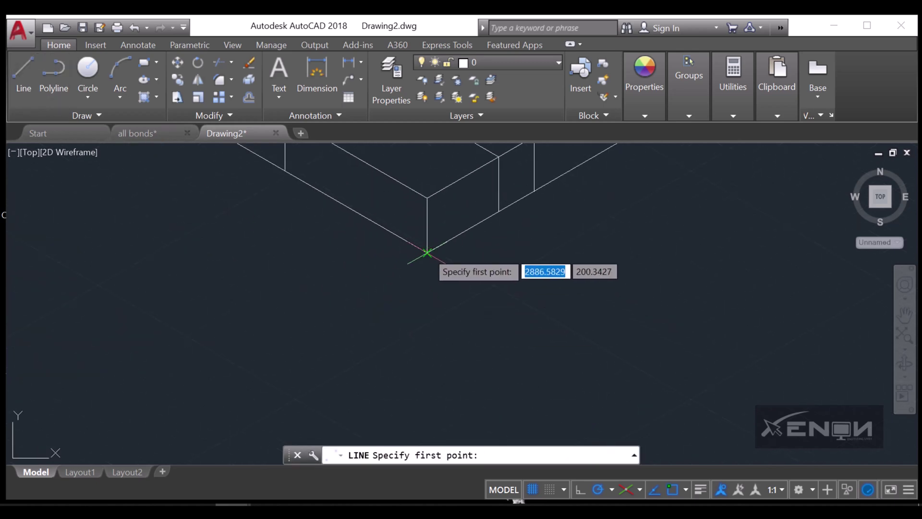
{"action": "left_click", "coordinate": [427, 252]}
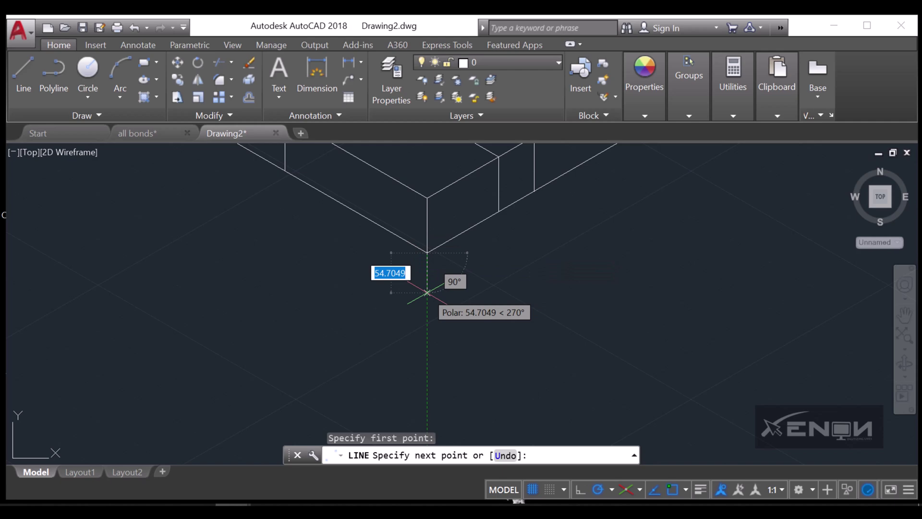
{"action": "type", "text": "75"}
{"action": "key", "text": "Return"}
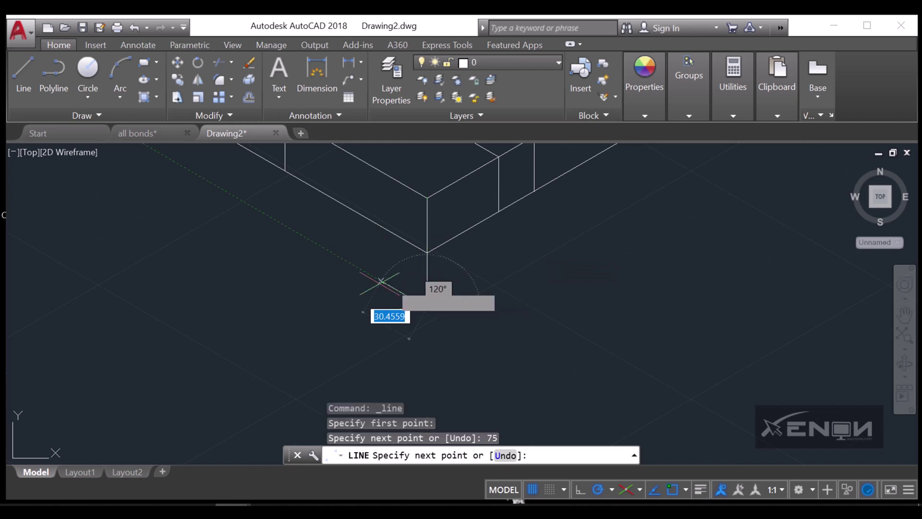
{"action": "scroll", "coordinate": [346, 288], "scroll_direction": "down", "scroll_amount": 4}
{"action": "middle_click_drag", "start_coordinate": [371, 295], "coordinate": [486, 291]}
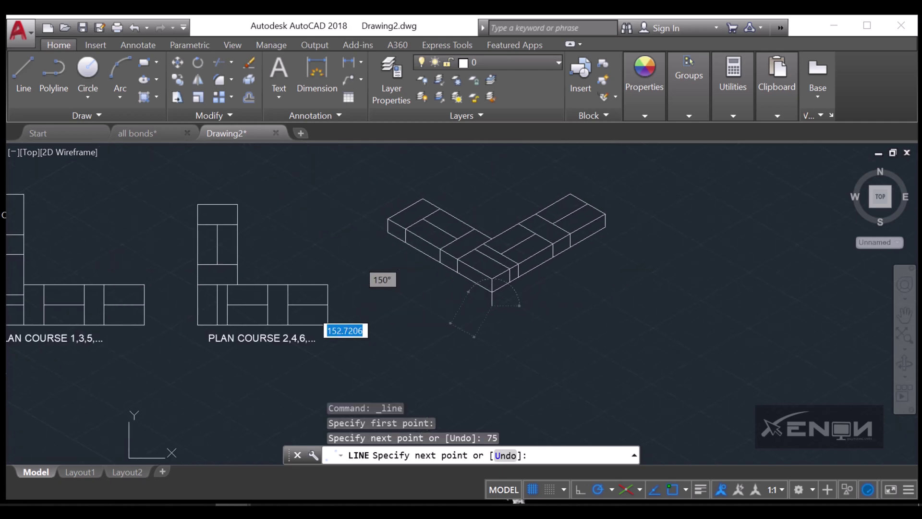
{"action": "middle_click_drag", "start_coordinate": [422, 304], "coordinate": [480, 301]}
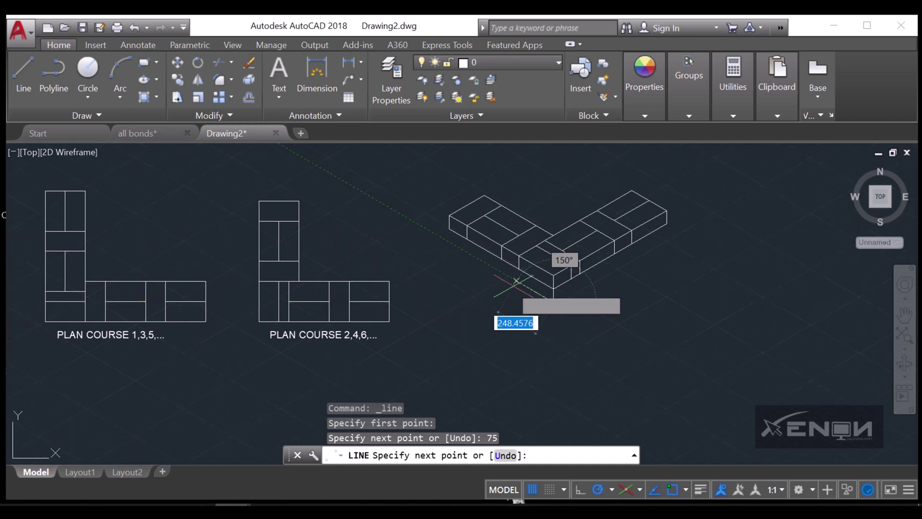
{"action": "scroll", "coordinate": [518, 286], "scroll_direction": "up", "scroll_amount": 4}
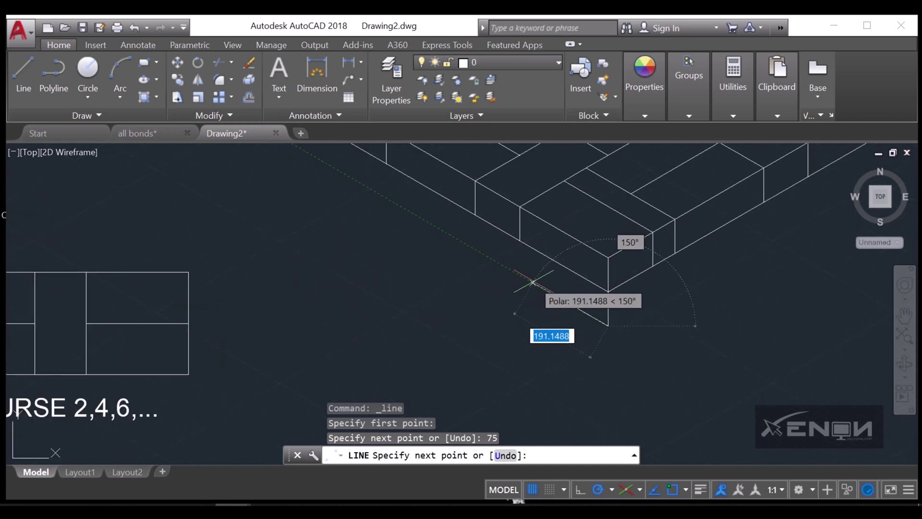
{"action": "key", "text": "Return"}
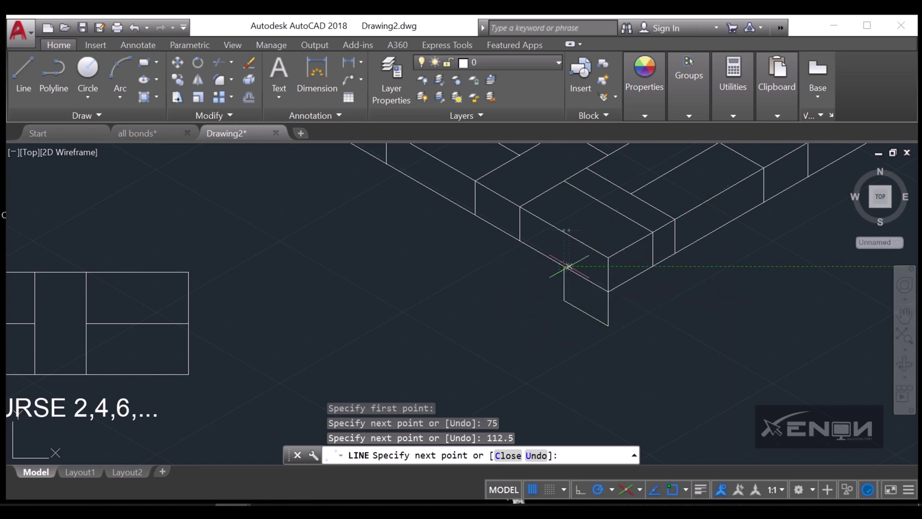
{"action": "key", "text": "Return"}
Add a closer face beside the lower corner brick, 56.25 at 150° and vertically up to the course above
{"action": "key", "text": "Return"}
{"action": "left_click", "coordinate": [565, 301]}
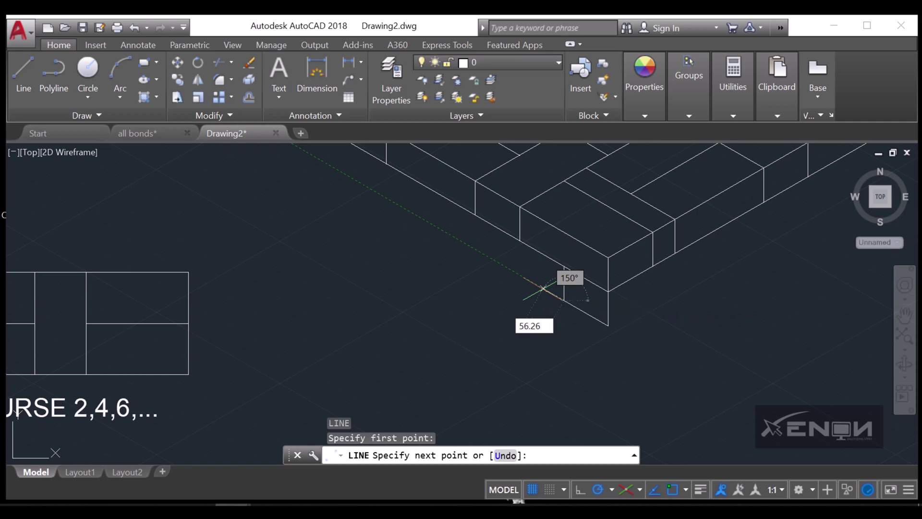
{"action": "key", "text": "Return"}
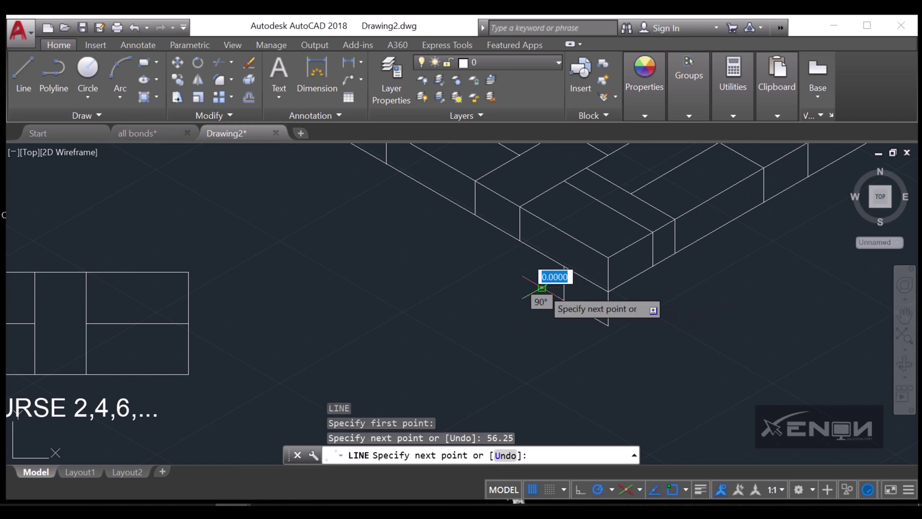
{"action": "left_click", "coordinate": [542, 253]}
{"action": "key", "text": "Return"}
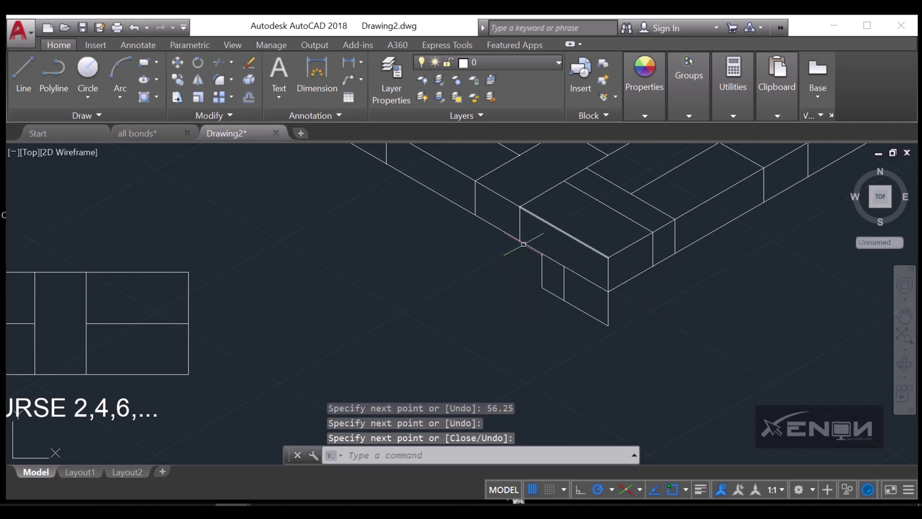
Add a stretcher face beyond the lower course's closer, 225 at 150° and vertically up to the course above
{"action": "scroll", "coordinate": [563, 253], "scroll_direction": "down", "scroll_amount": 2}
{"action": "middle_click_drag", "start_coordinate": [563, 253], "coordinate": [566, 253]}
{"action": "key", "text": "Return"}
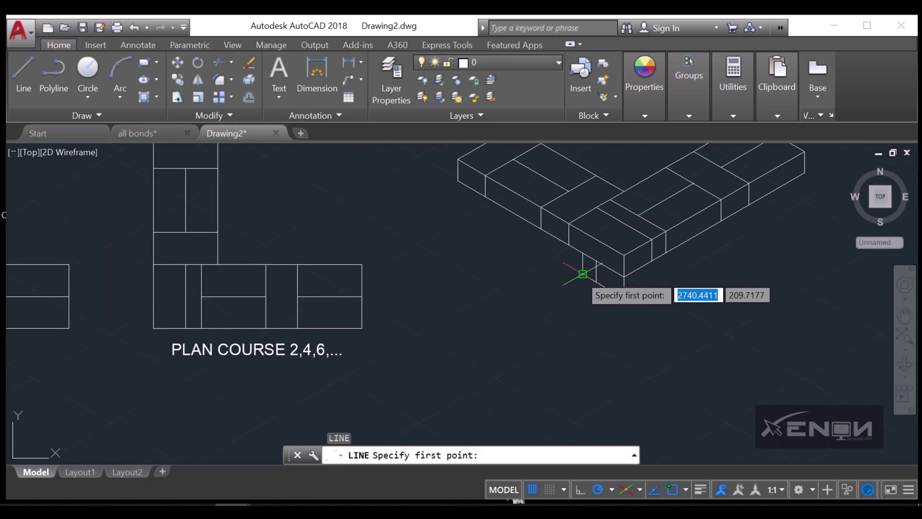
{"action": "left_click", "coordinate": [583, 274]}
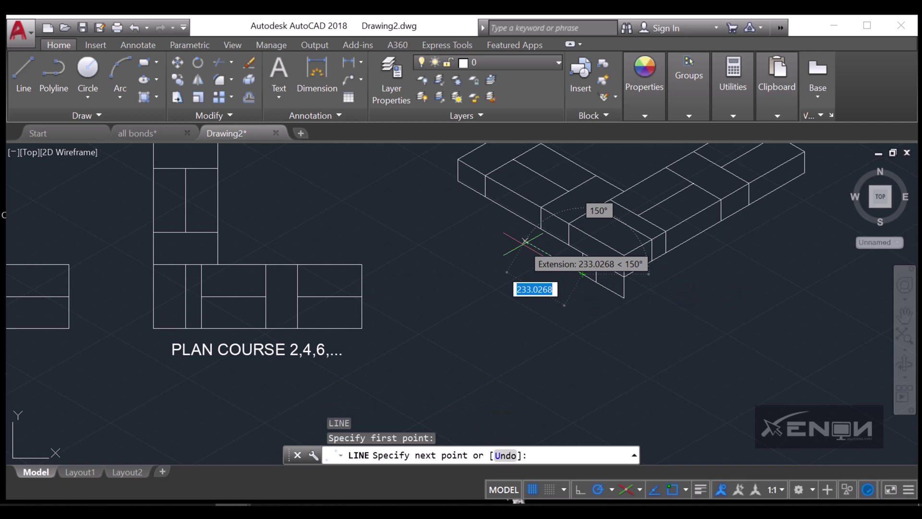
{"action": "key", "text": "Return"}
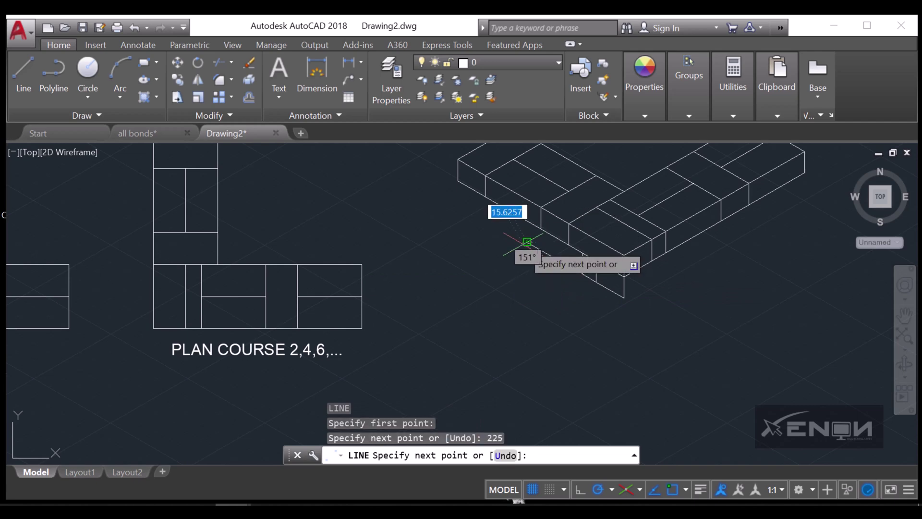
{"action": "scroll", "coordinate": [509, 228], "scroll_direction": "up", "scroll_amount": 3}
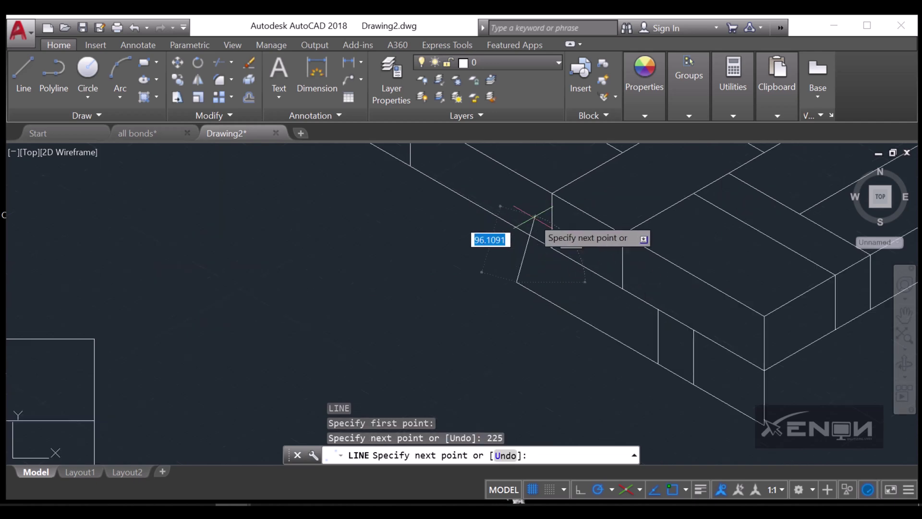
{"action": "left_click", "coordinate": [510, 228]}
{"action": "key", "text": "Return"}
Add a header face beyond the lower course's stretcher, 112.5 at 150° and vertically up to the course above
{"action": "key", "text": "Return"}
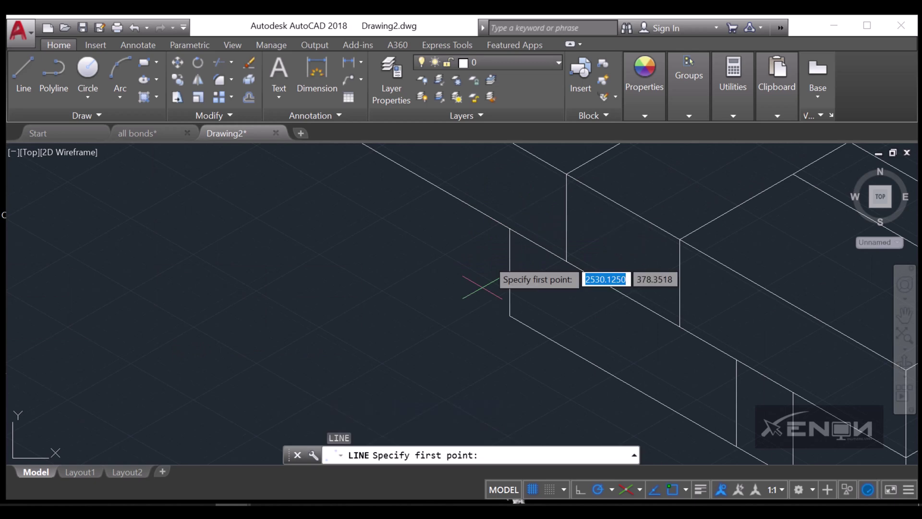
{"action": "left_click", "coordinate": [510, 314]}
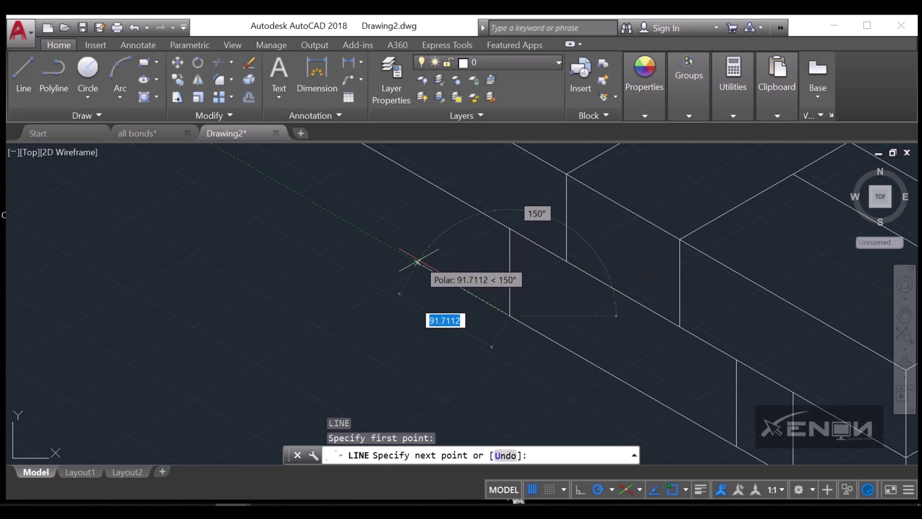
{"action": "key", "text": "Return"}
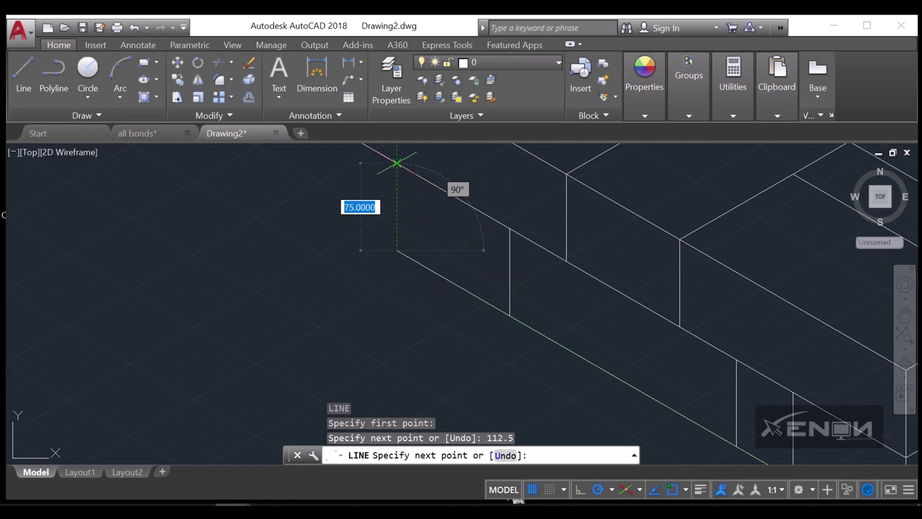
{"action": "left_click", "coordinate": [396, 164]}
{"action": "key", "text": "Return"}
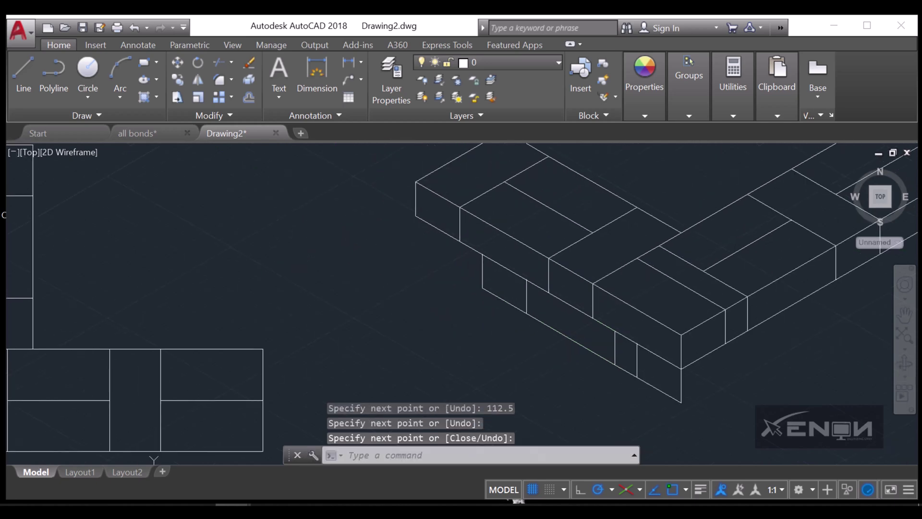
Draw the lower edge of the end stretcher on the lower course, from the header's bottom corner 225 at 150°
{"action": "key", "text": "Return"}
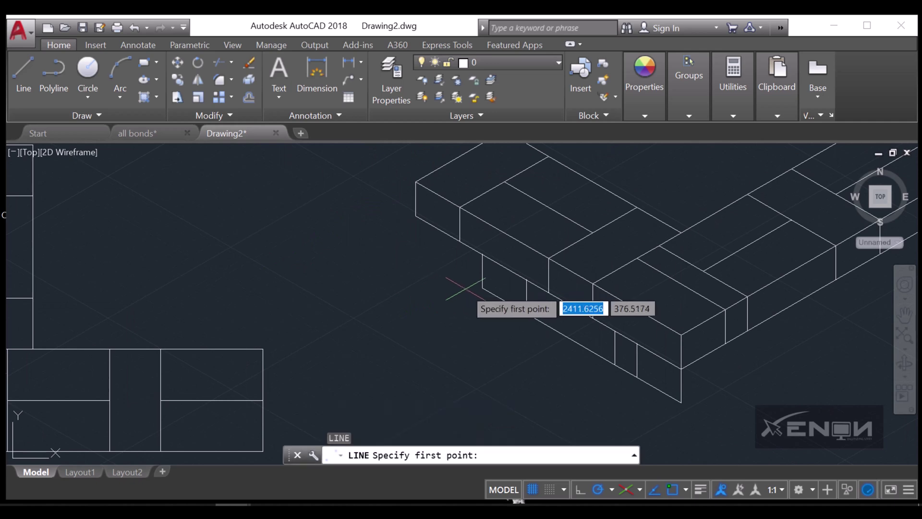
{"action": "left_click", "coordinate": [482, 288]}
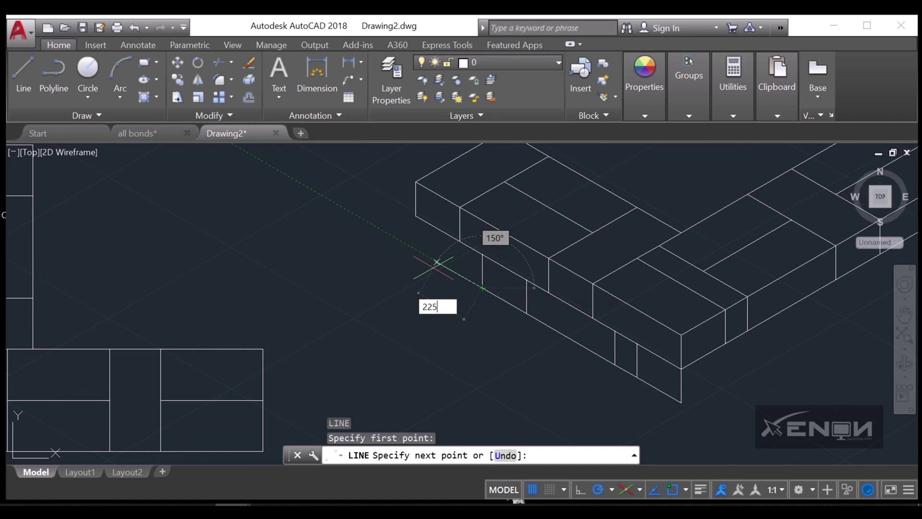
{"action": "key", "text": "Return"}
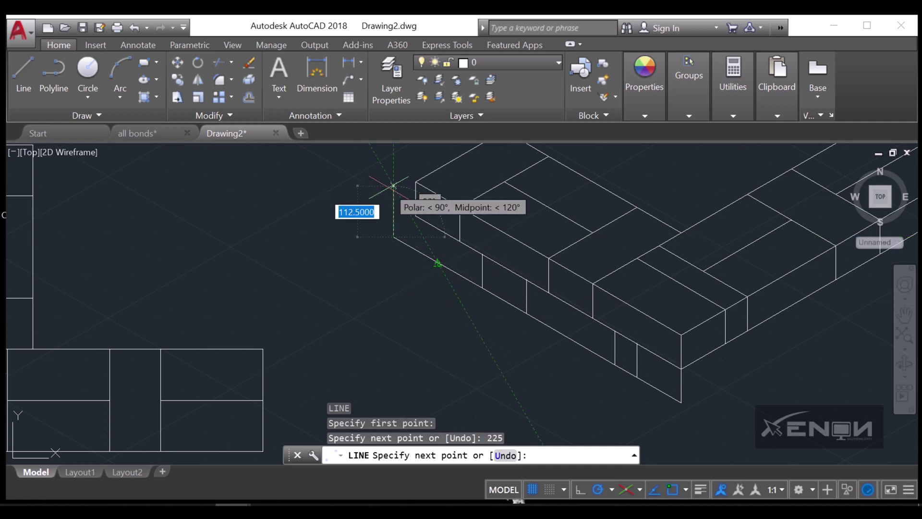
{"action": "key", "text": "Escape"}
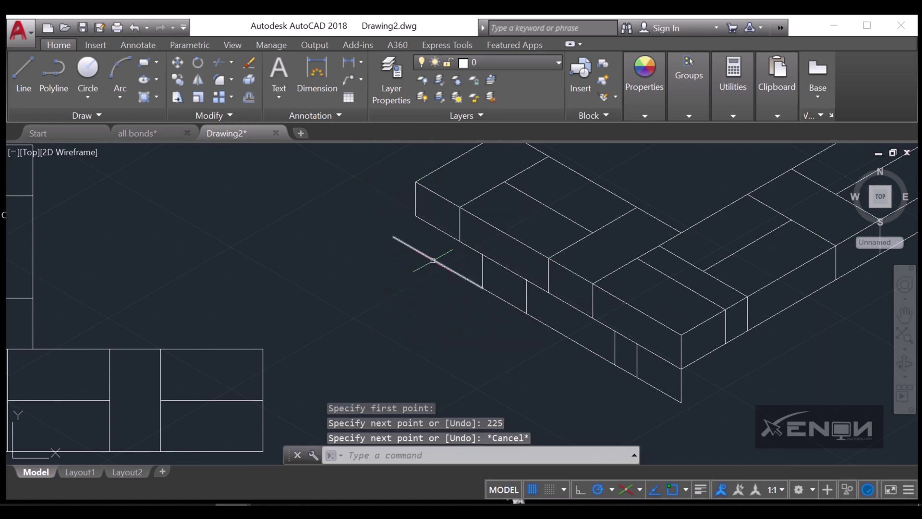
Close the end stretcher face with a line 75 vertically up and along to the bottom corner of the upper course
{"action": "left_click", "coordinate": [25, 76]}
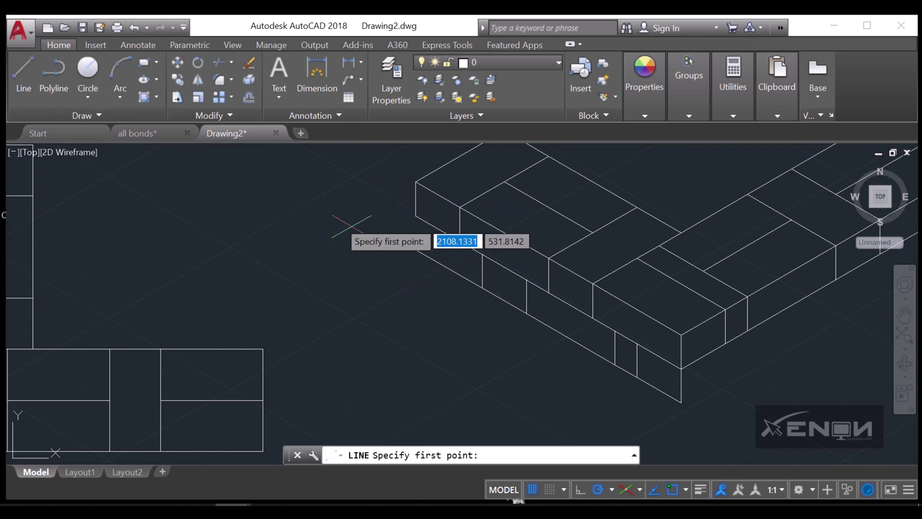
{"action": "scroll", "coordinate": [393, 237], "scroll_direction": "up", "scroll_amount": 2}
{"action": "left_click", "coordinate": [393, 237]}
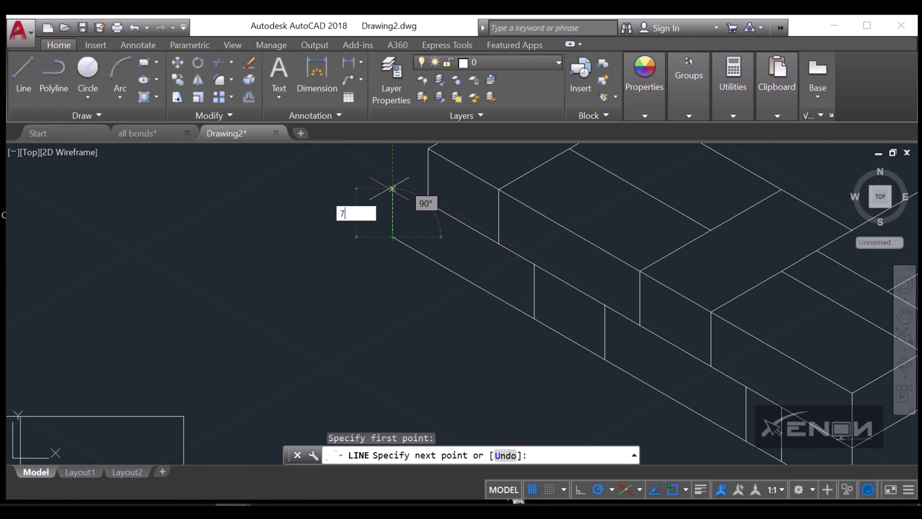
{"action": "key", "text": "Return"}
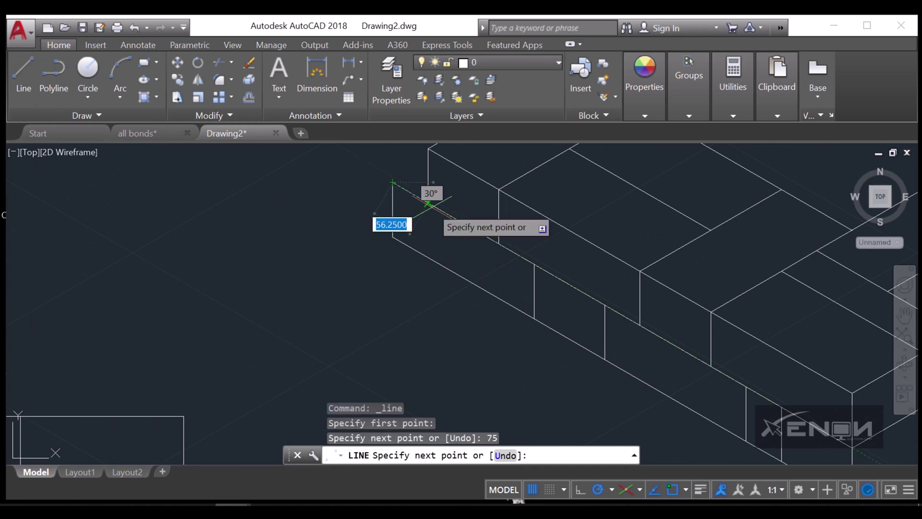
{"action": "left_click", "coordinate": [428, 204]}
{"action": "key", "text": "Return"}
Draw the exposed end edge of the lower course from the stretcher's top corner at 30° to the upper course's vertical edge
{"action": "middle_click_drag", "start_coordinate": [393, 237], "coordinate": [302, 317]}
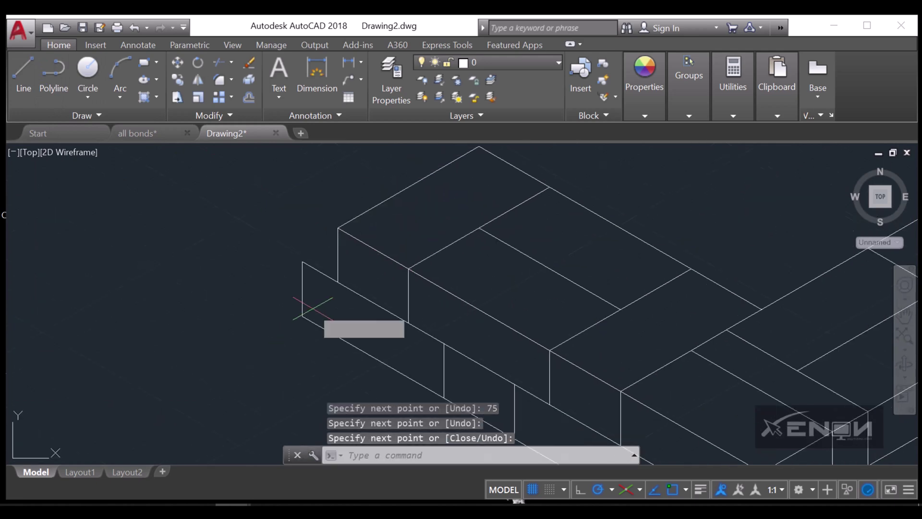
{"action": "key", "text": "Return"}
{"action": "left_click", "coordinate": [302, 262]}
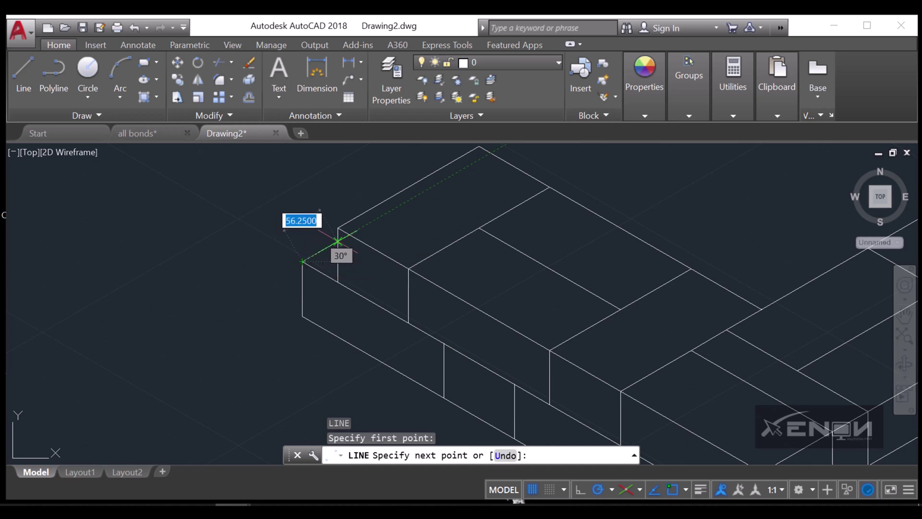
{"action": "key", "text": "Return"}
Draw a stretcher face on the other wing of the lower course, from the near bottom corner 225 at 30° and vertically up
{"action": "scroll", "coordinate": [391, 241], "scroll_direction": "down", "scroll_amount": 5}
{"action": "middle_click_drag", "start_coordinate": [478, 309], "coordinate": [435, 325]}
{"action": "key", "text": "Return"}
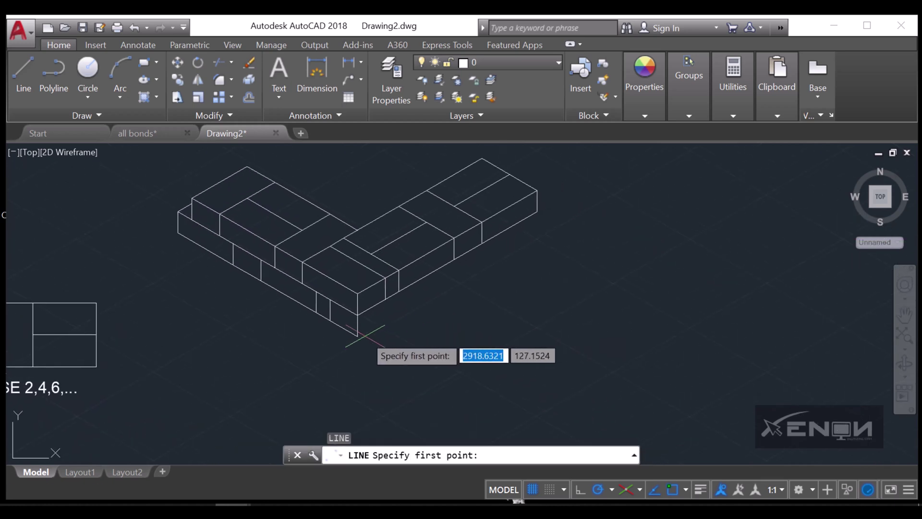
{"action": "left_click", "coordinate": [358, 336]}
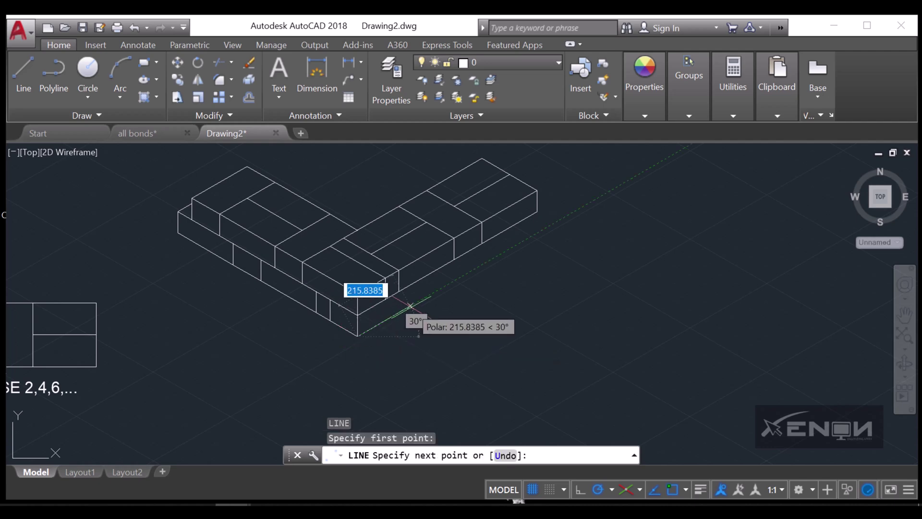
{"action": "key", "text": "Return"}
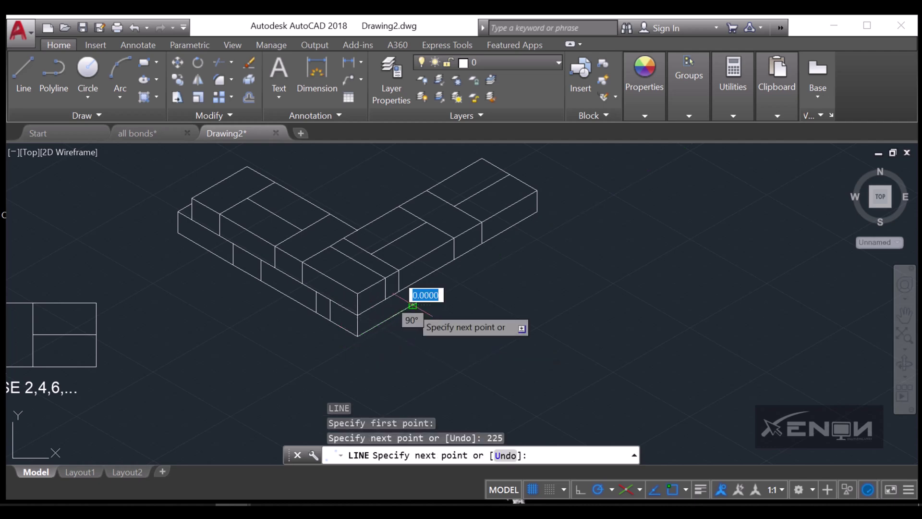
{"action": "left_click", "coordinate": [413, 281]}
{"action": "key", "text": "Return"}
Trim the stretcher's vertical joint where it overshoots the bottom edge of the upper course
{"action": "scroll", "coordinate": [372, 292], "scroll_direction": "up", "scroll_amount": 5}
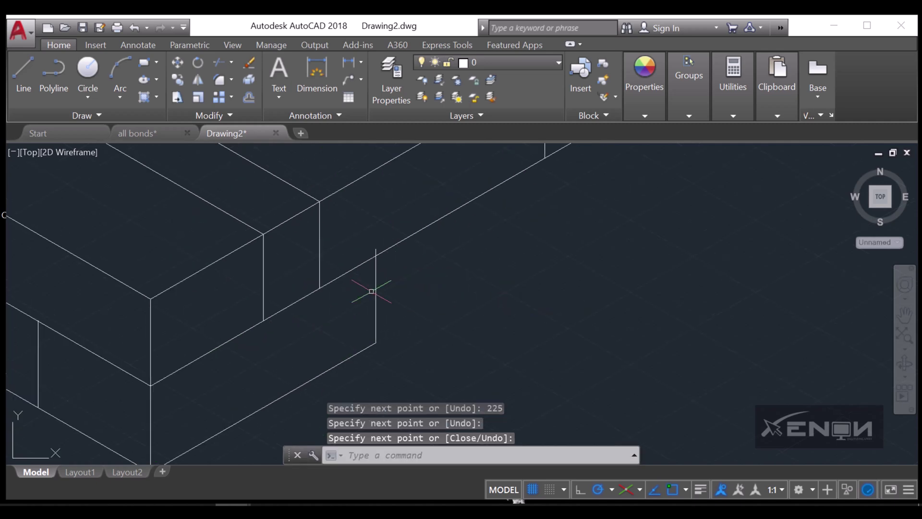
{"action": "left_click", "coordinate": [219, 64]}
{"action": "key", "text": "Return"}
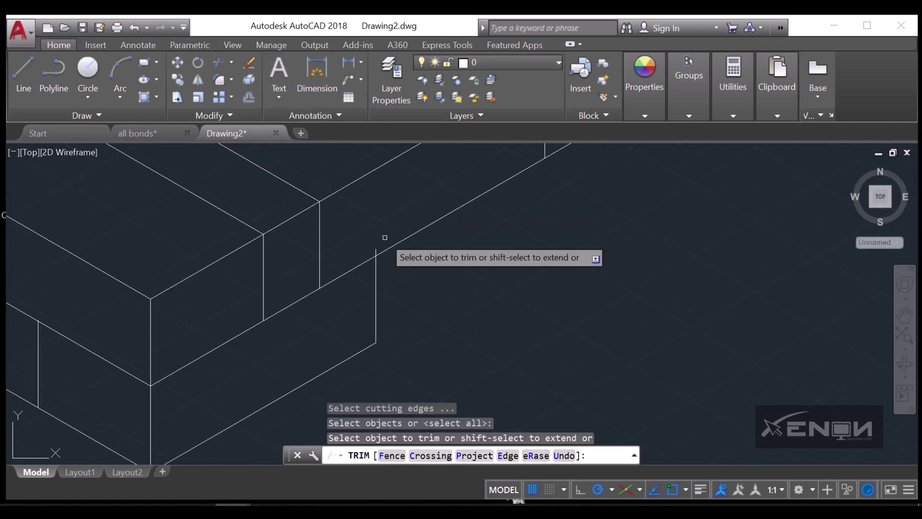
{"action": "left_click", "coordinate": [376, 252]}
{"action": "key", "text": "Return"}
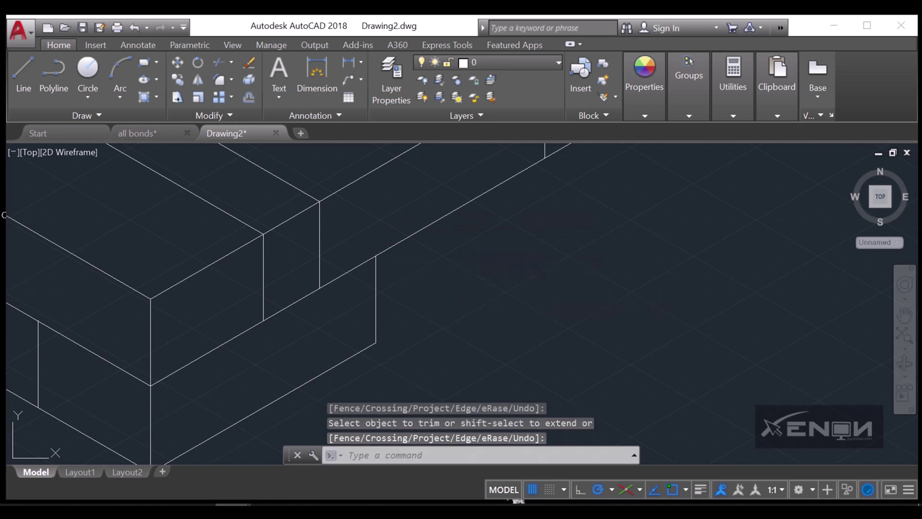
{"action": "key", "text": "Return"}
{"action": "key", "text": "Escape"}
Add a header face beyond that stretcher, 112.5 at 30° and vertically up to the upper course
{"action": "left_click", "coordinate": [28, 72]}
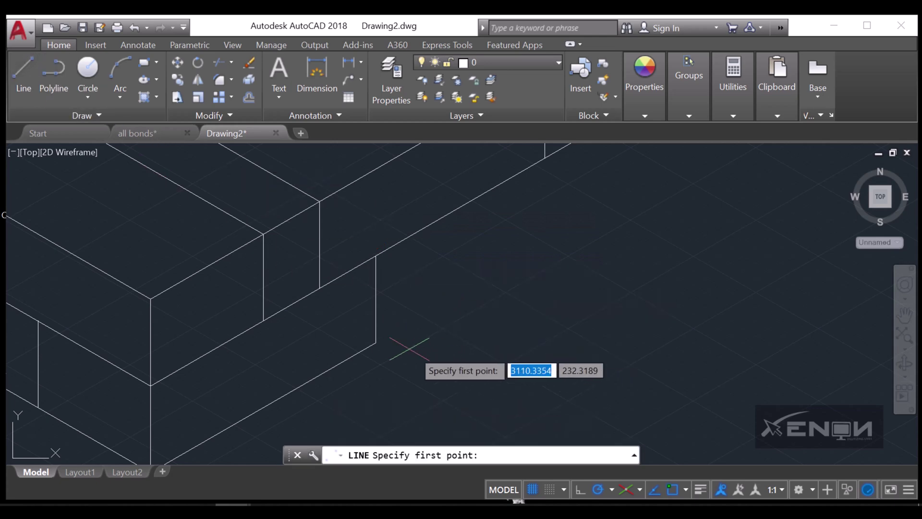
{"action": "left_click", "coordinate": [376, 343]}
{"action": "scroll", "coordinate": [480, 310], "scroll_direction": "down", "scroll_amount": 2}
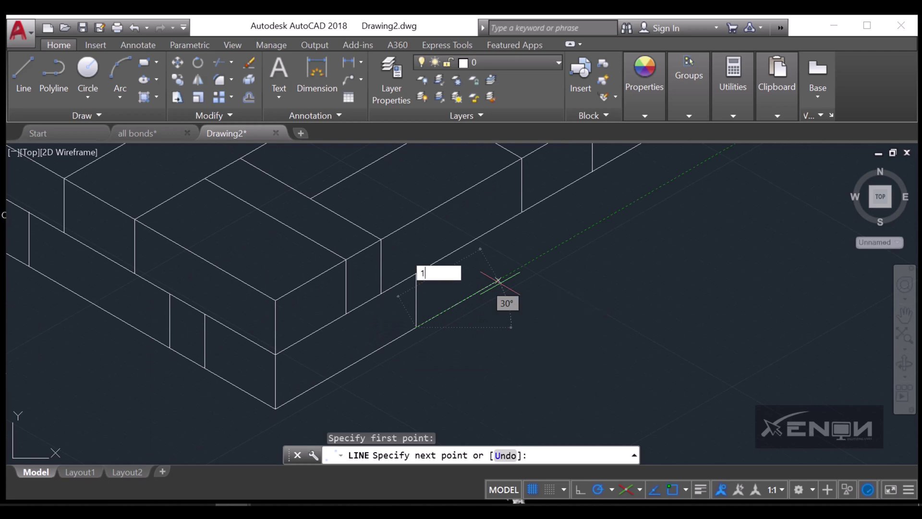
{"action": "type", "text": "112.5"}
{"action": "key", "text": "Return"}
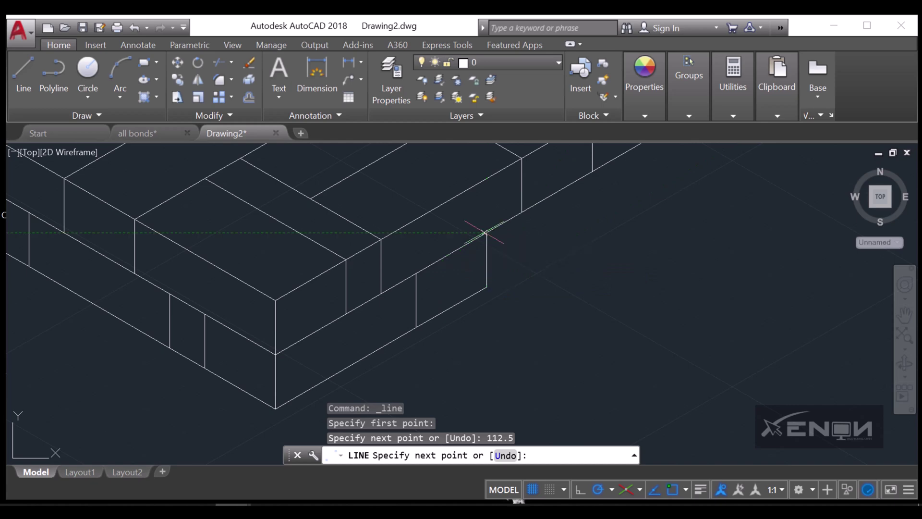
{"action": "left_click", "coordinate": [485, 233]}
{"action": "key", "text": "Return"}
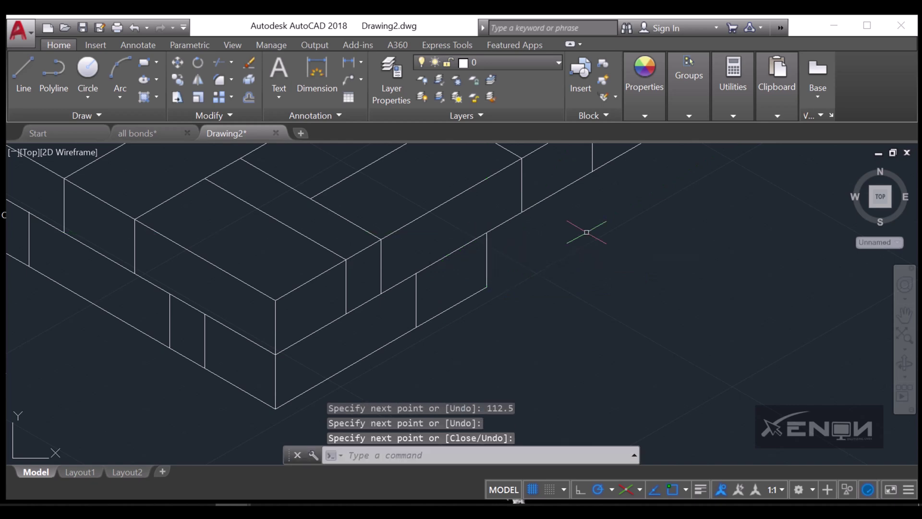
Copy the stretcher and header lines from the near bottom corner to the header's far lower corner to continue the course
{"action": "left_click", "coordinate": [502, 361]}
{"action": "left_click", "coordinate": [356, 279]}
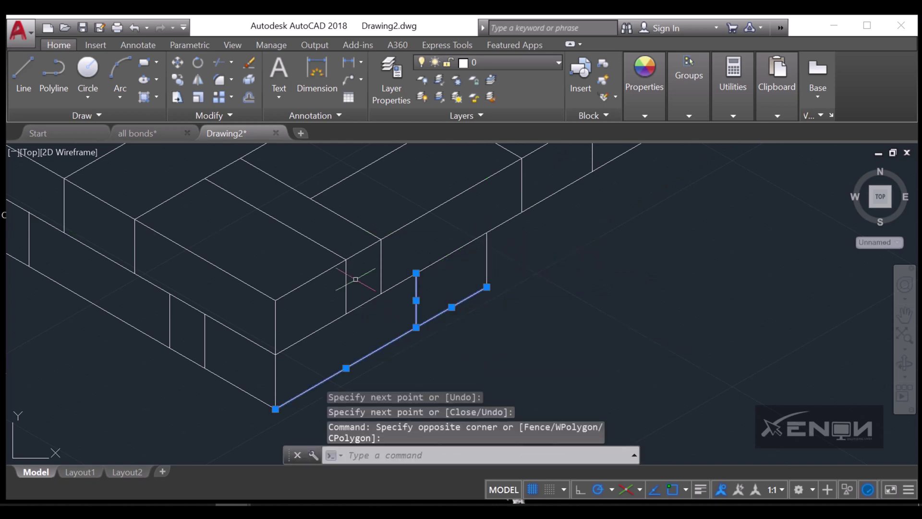
{"action": "left_click", "coordinate": [486, 252]}
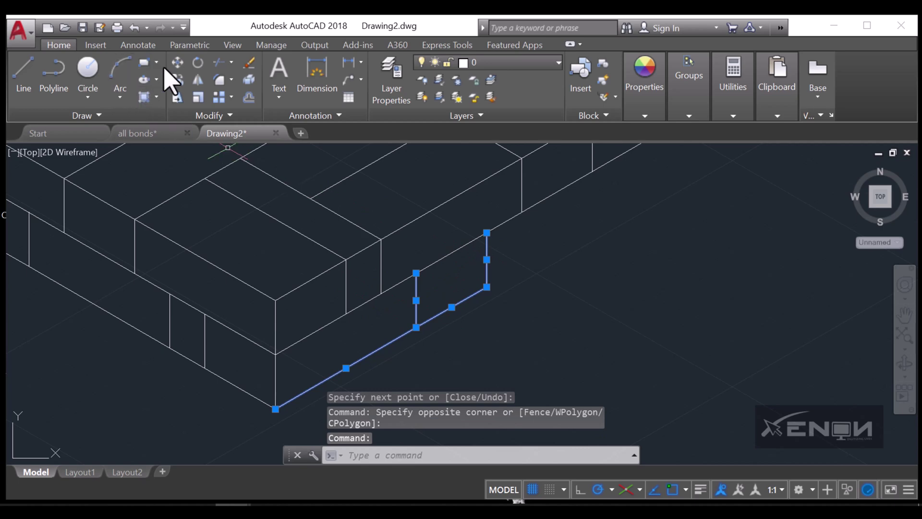
{"action": "left_click", "coordinate": [178, 80]}
{"action": "left_click", "coordinate": [275, 409]}
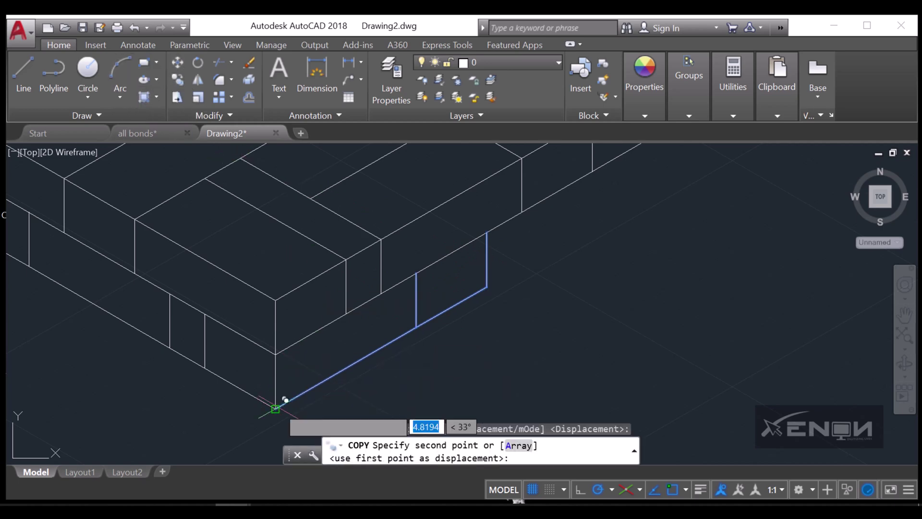
{"action": "left_click", "coordinate": [497, 286]}
{"action": "scroll", "coordinate": [507, 288], "scroll_direction": "down", "scroll_amount": 3}
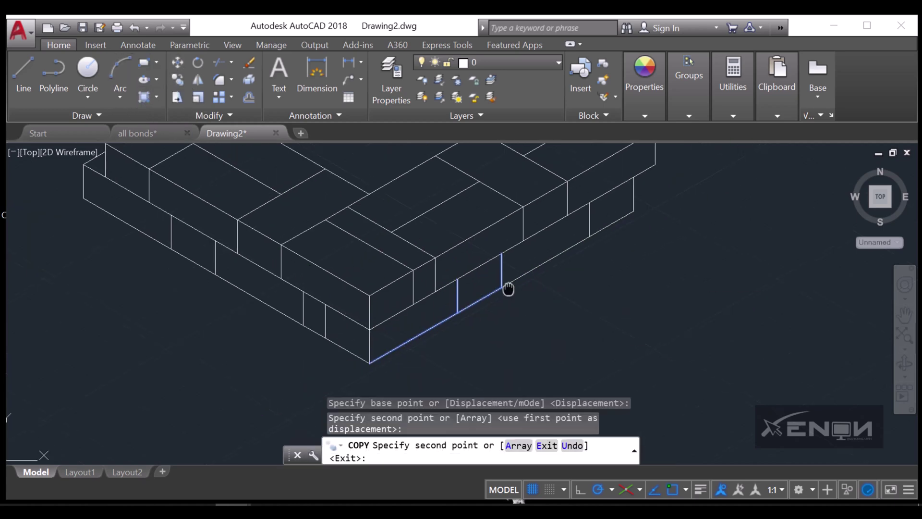
{"action": "key", "text": "Return"}
Copy the PLAN COURSE 2,4,6,... label horizontally to below the isometric view
{"action": "scroll", "coordinate": [597, 311], "scroll_direction": "down", "scroll_amount": 8}
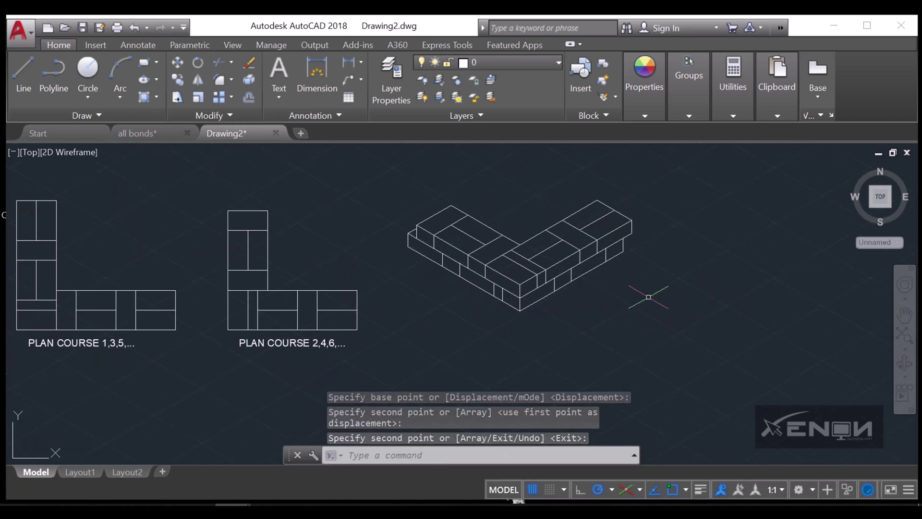
{"action": "left_click", "coordinate": [317, 343]}
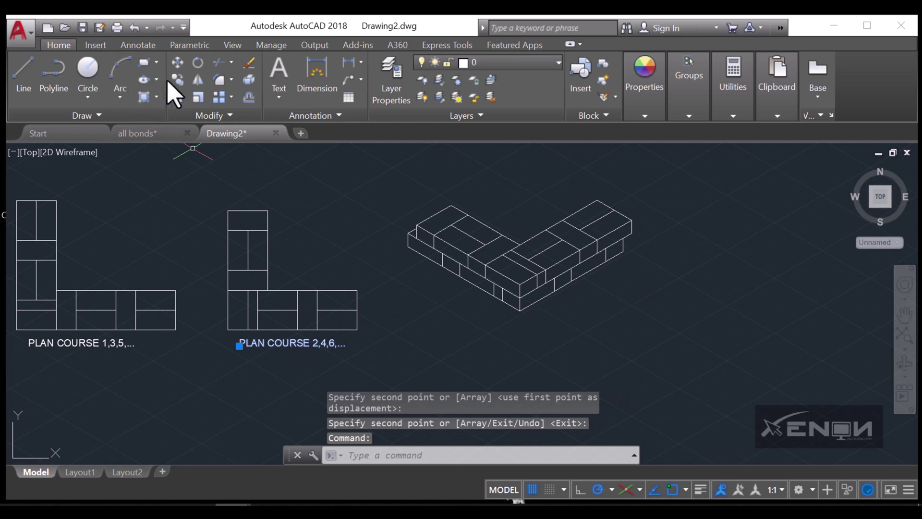
{"action": "key", "text": "Return"}
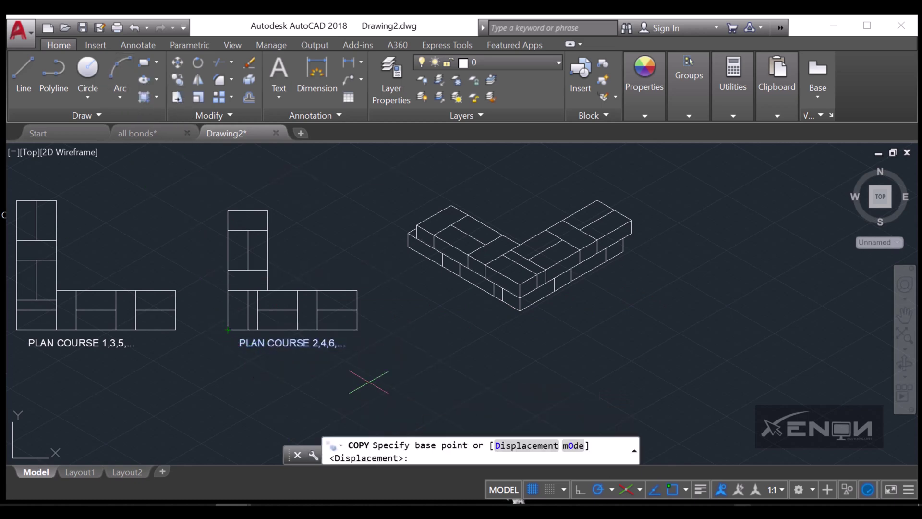
{"action": "left_click", "coordinate": [627, 490]}
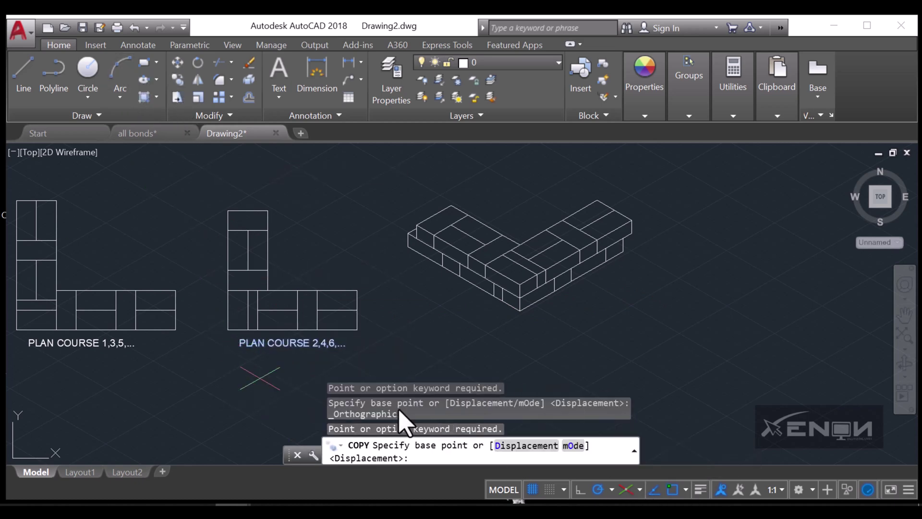
{"action": "left_click", "coordinate": [237, 347]}
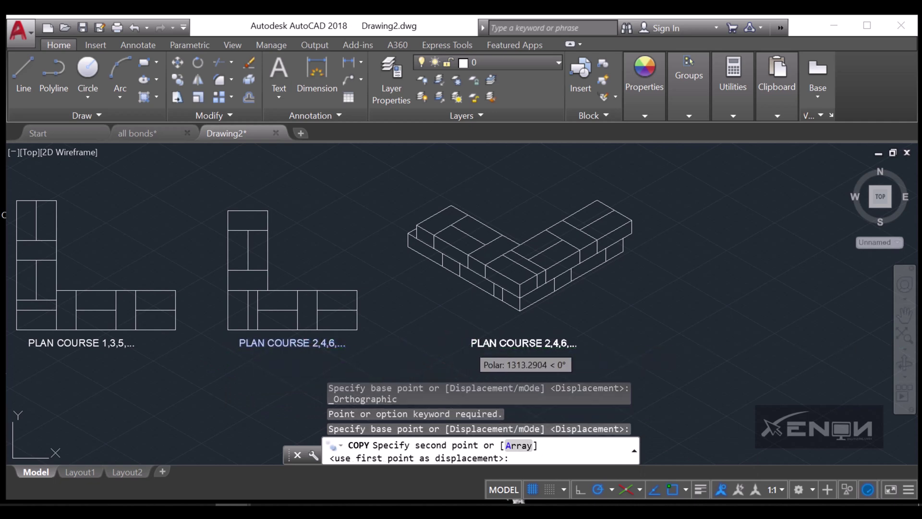
{"action": "left_click", "coordinate": [471, 346]}
{"action": "key", "text": "Return"}
Change the copied label's text to ISOMETRIC OF TWO COURSES
{"action": "double_click", "coordinate": [499, 343]}
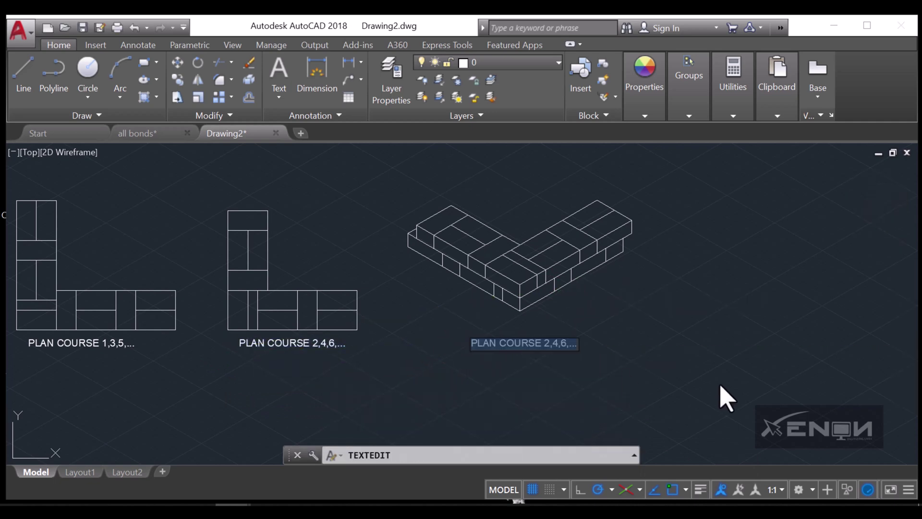
{"action": "type", "text": "ISOME"}
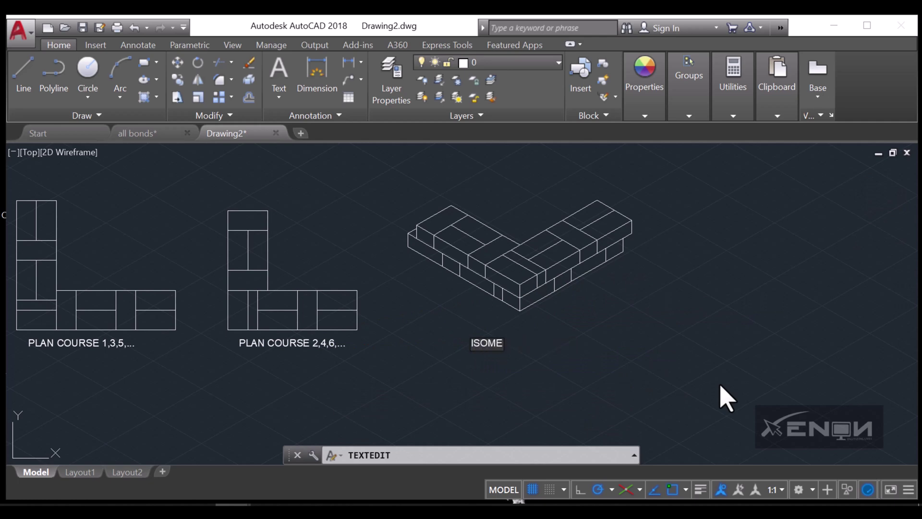
{"action": "type", "text": "TRIC OF T"}
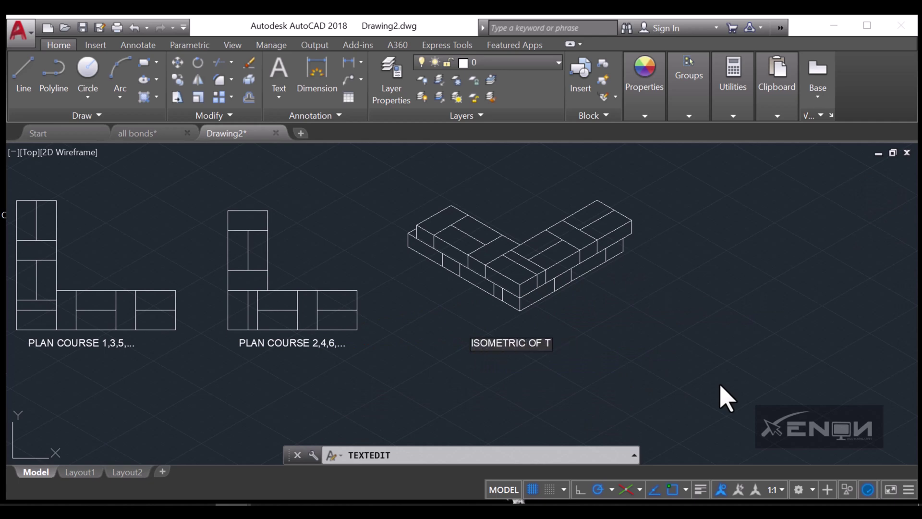
{"action": "type", "text": "WO COU"}
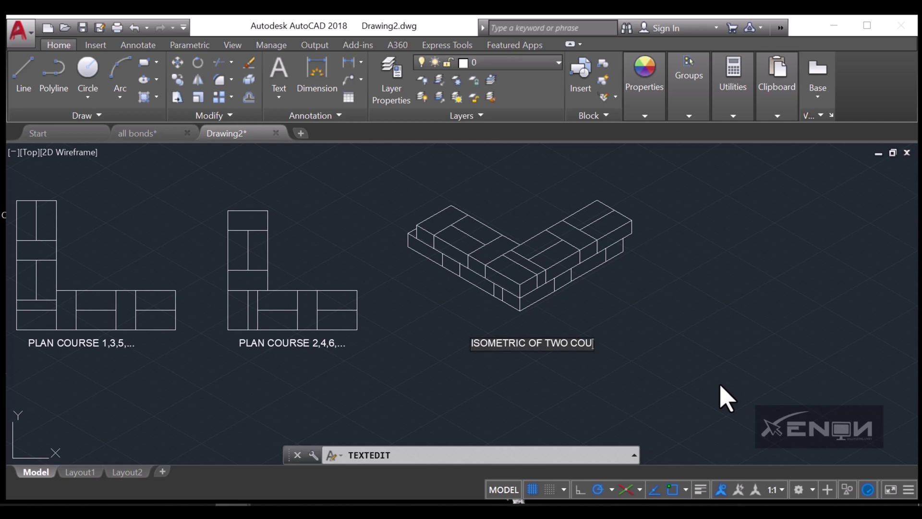
{"action": "type", "text": "RSES"}
{"action": "left_click", "coordinate": [830, 356]}
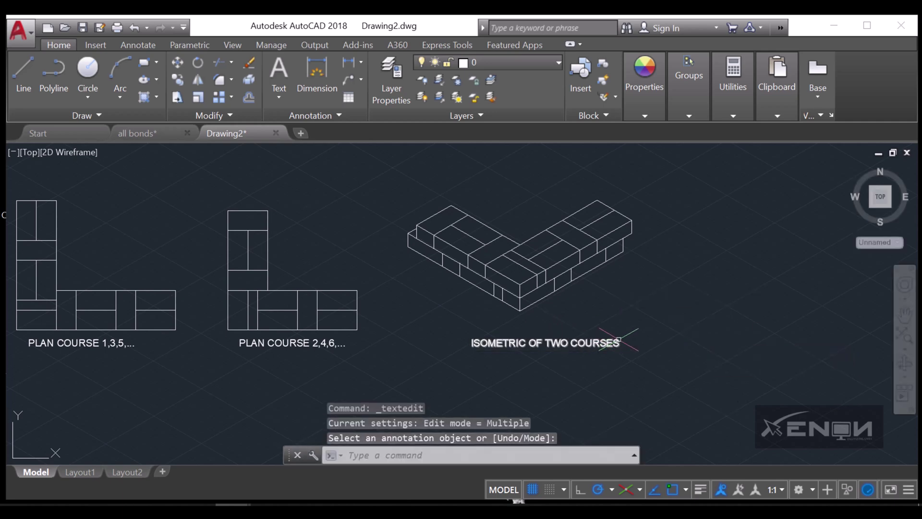
{"action": "middle_click_drag", "start_coordinate": [620, 339], "coordinate": [660, 339]}
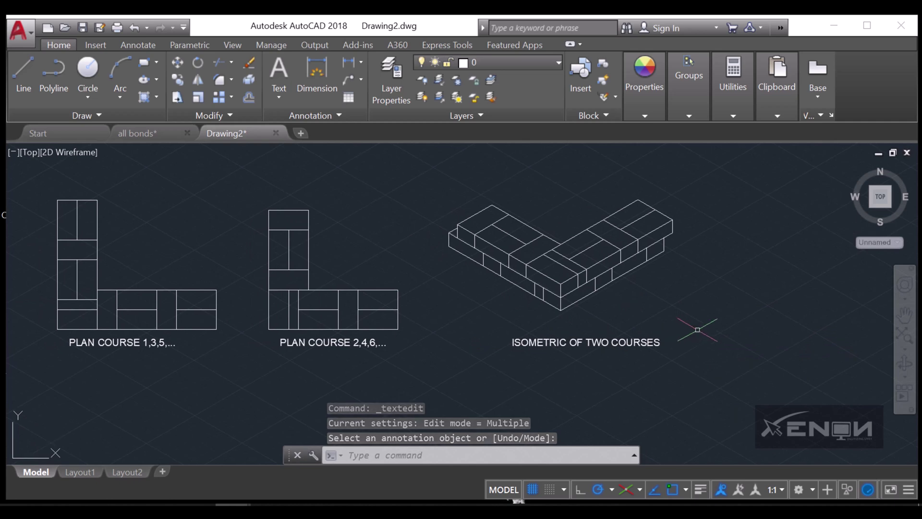